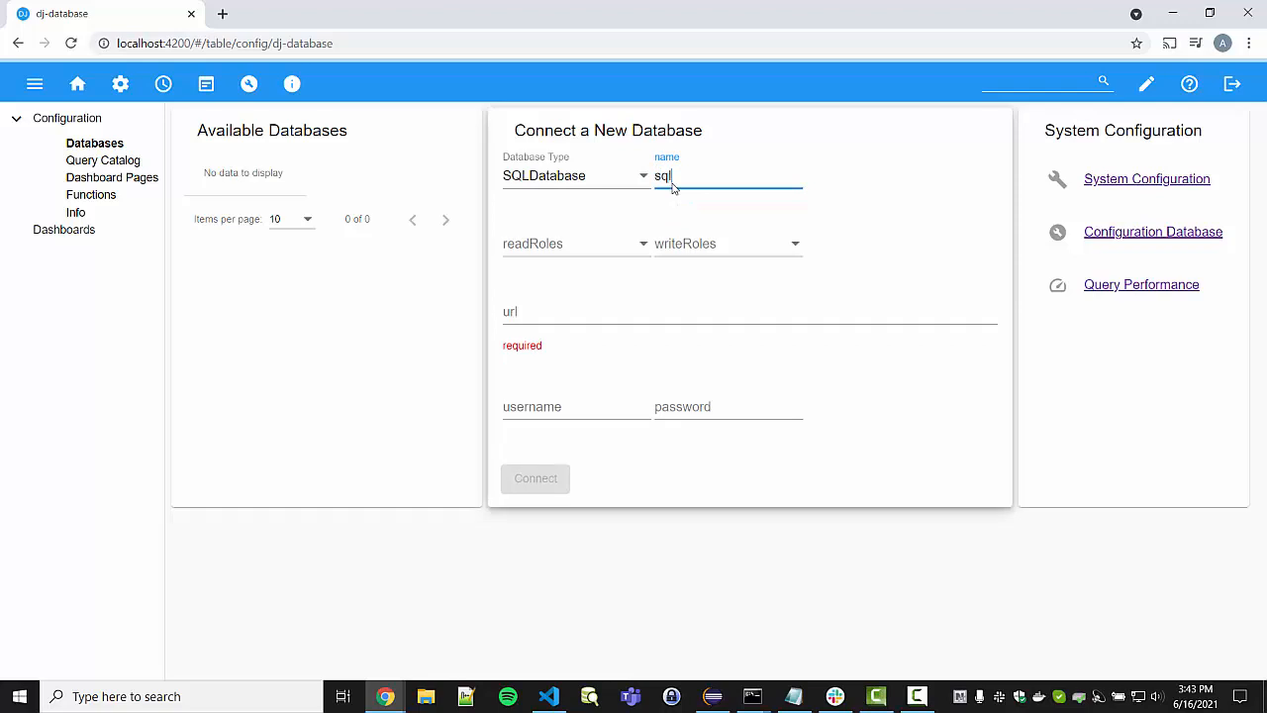
# Connect the SQLDatabase named sql using the URL jdbc:sqlite:sqlite.db.
pyautogui.press('Tab')
pyautogui.press('Tab')
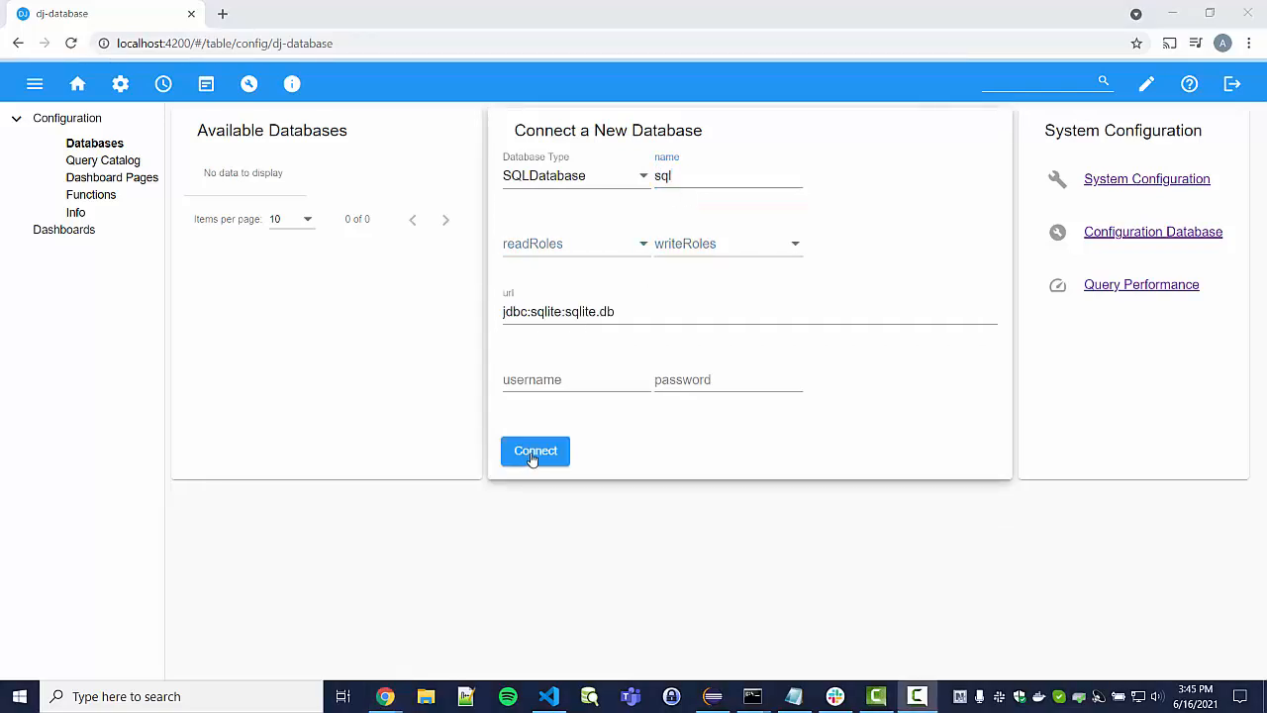
pyautogui.click(533, 463)
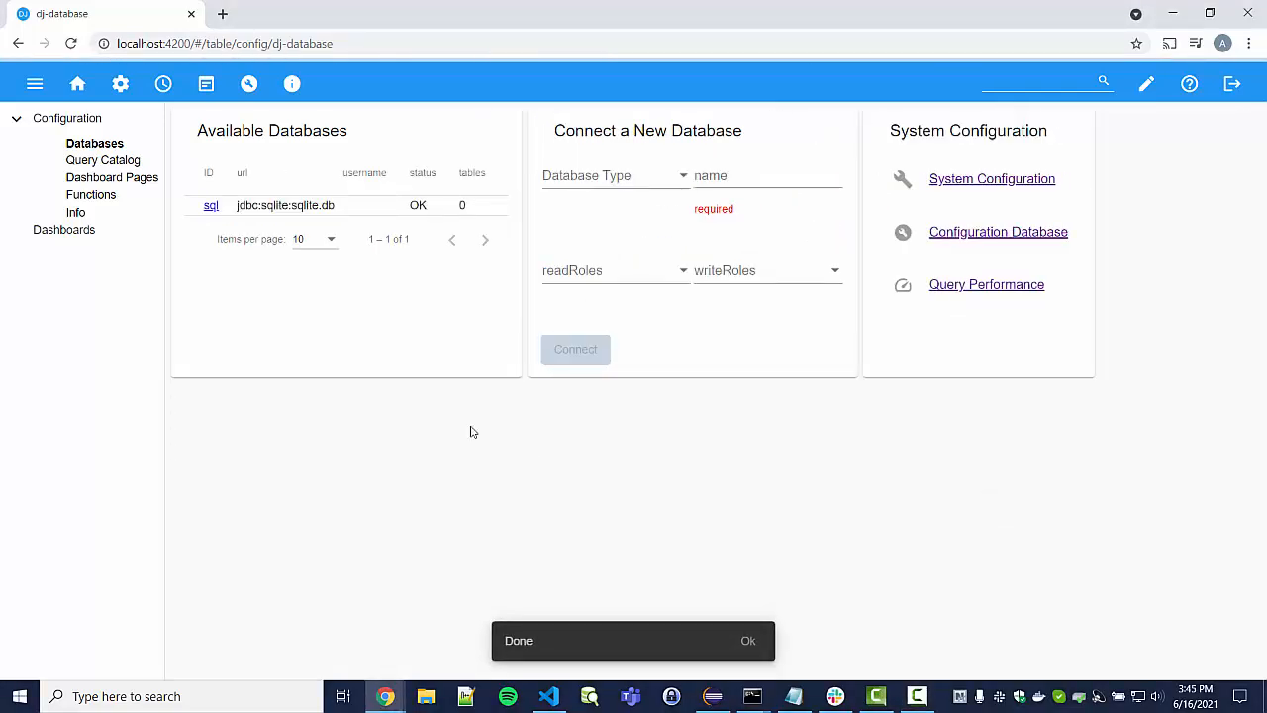
# Start a new function of type ETL in the Functions configuration and give it the ID countries.
pyautogui.click(249, 84)
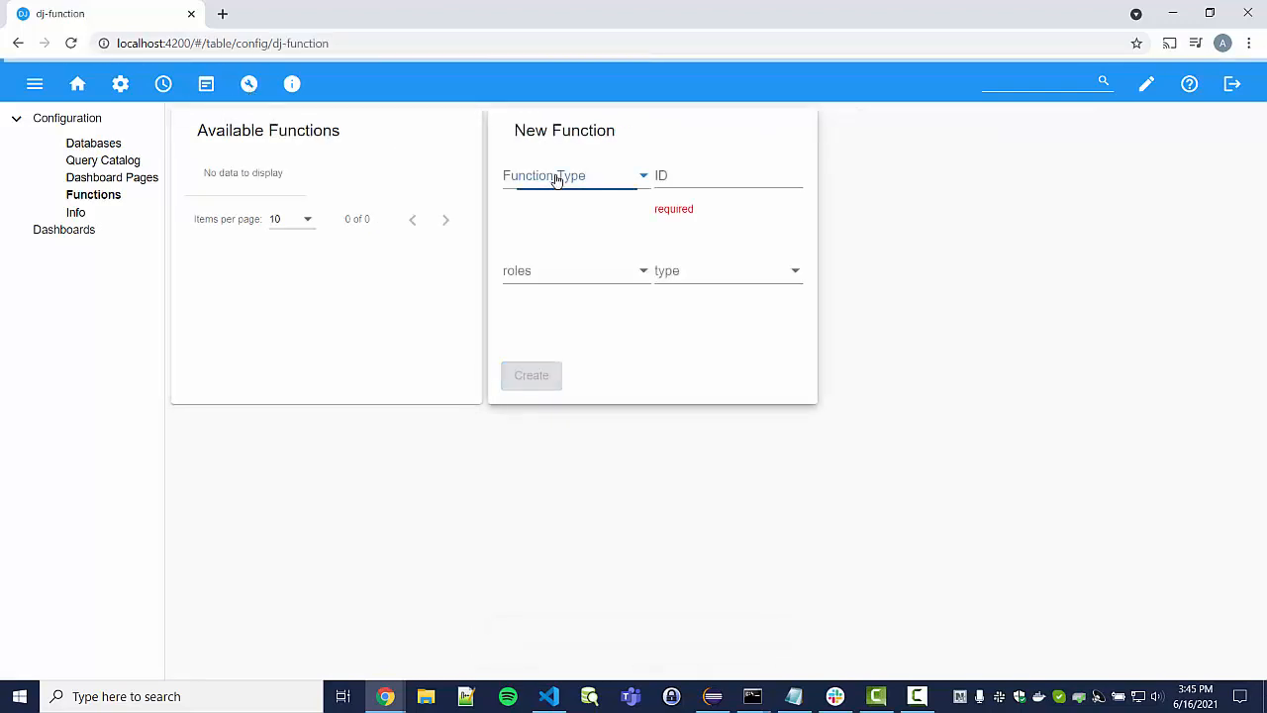
pyautogui.click(555, 175)
pyautogui.click(521, 291)
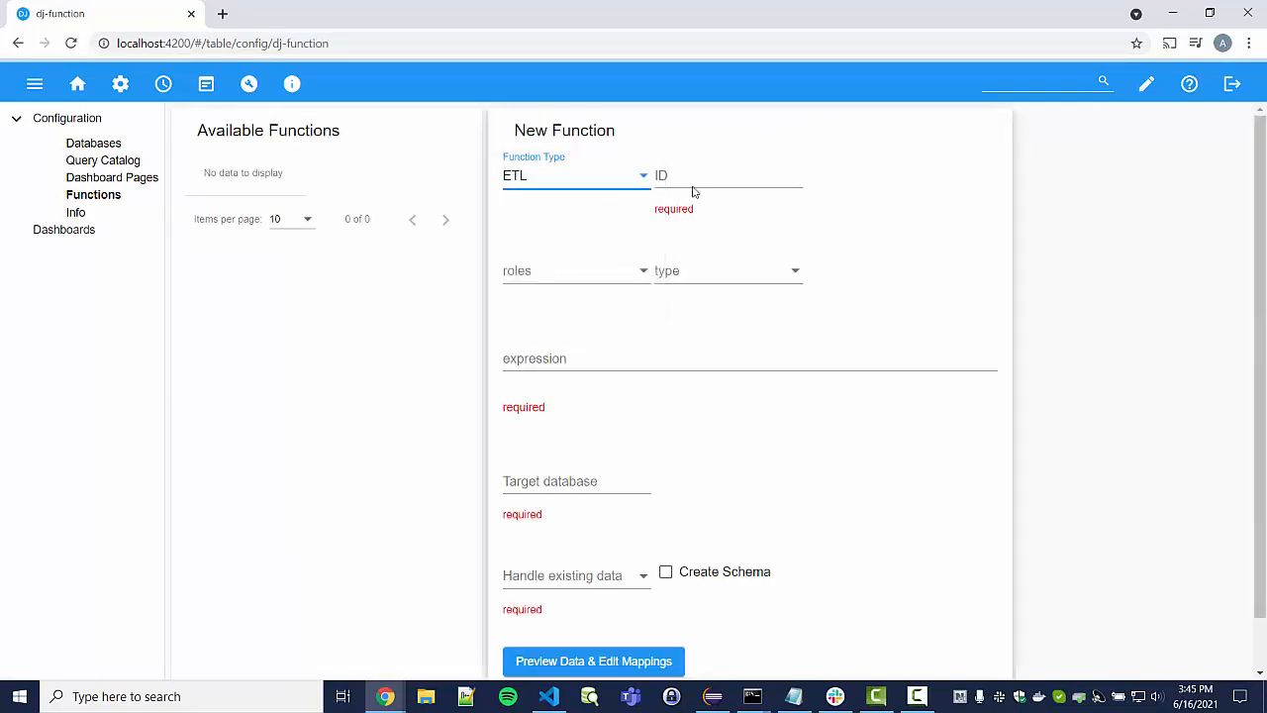
pyautogui.click(698, 177)
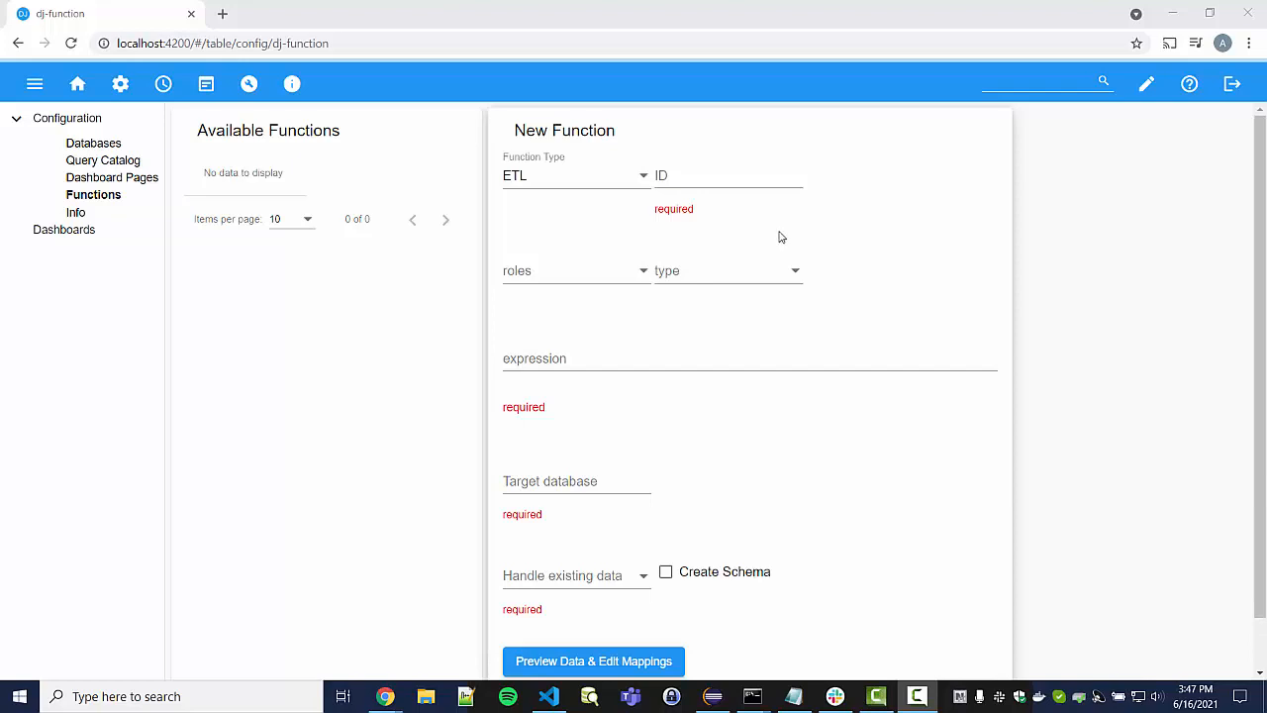
pyautogui.click(709, 176)
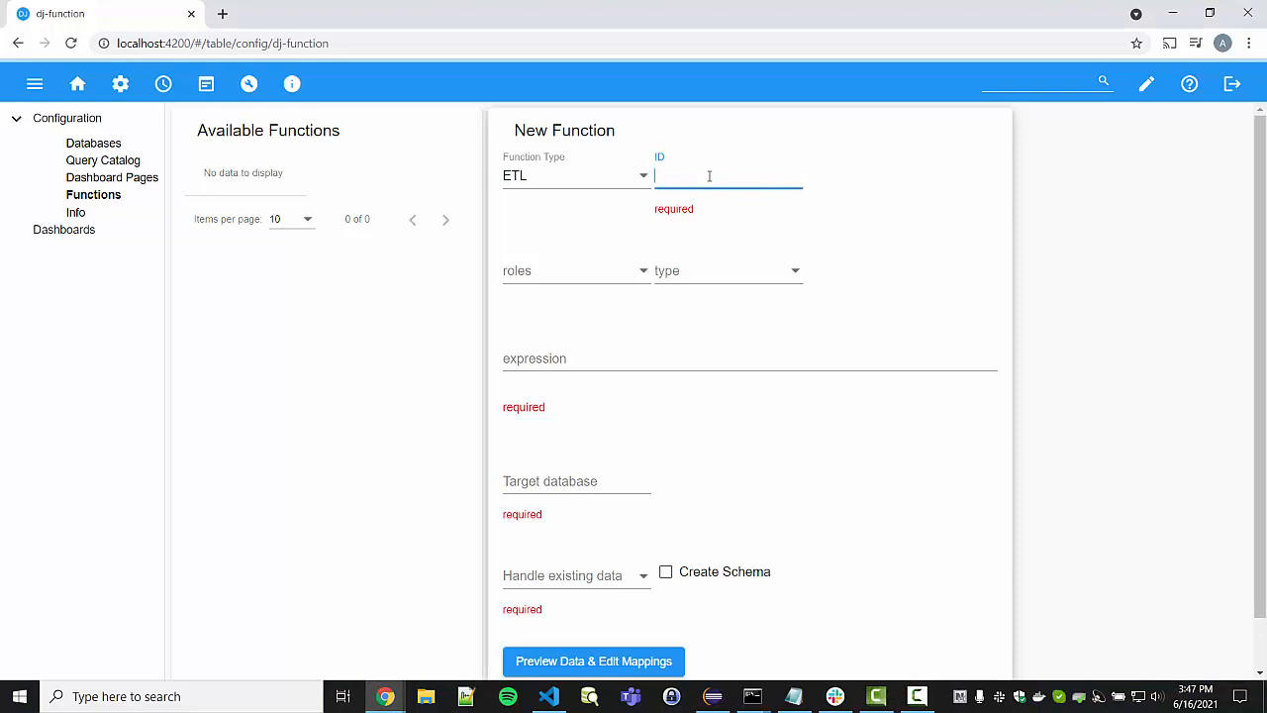
pyautogui.write('co')
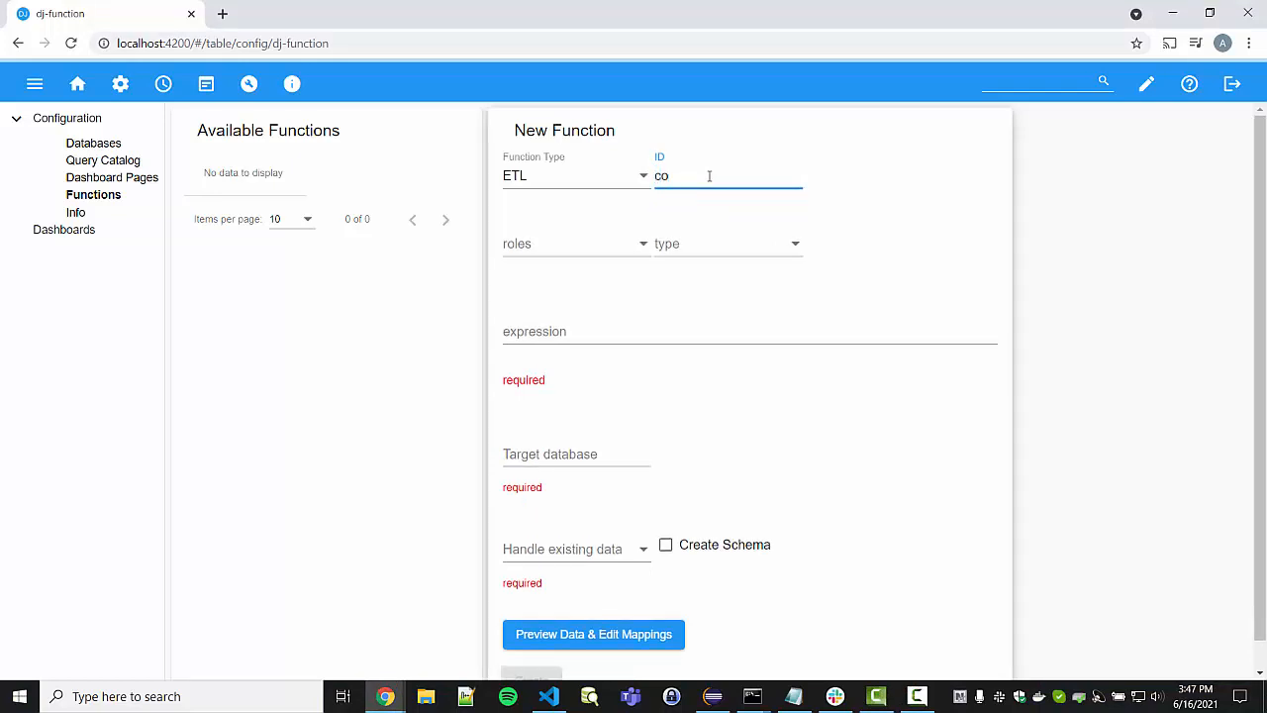
pyautogui.write('untries')
# Set the new function's target database to sql.
pyautogui.scroll(-1, 633, 337)
pyautogui.click(577, 423)
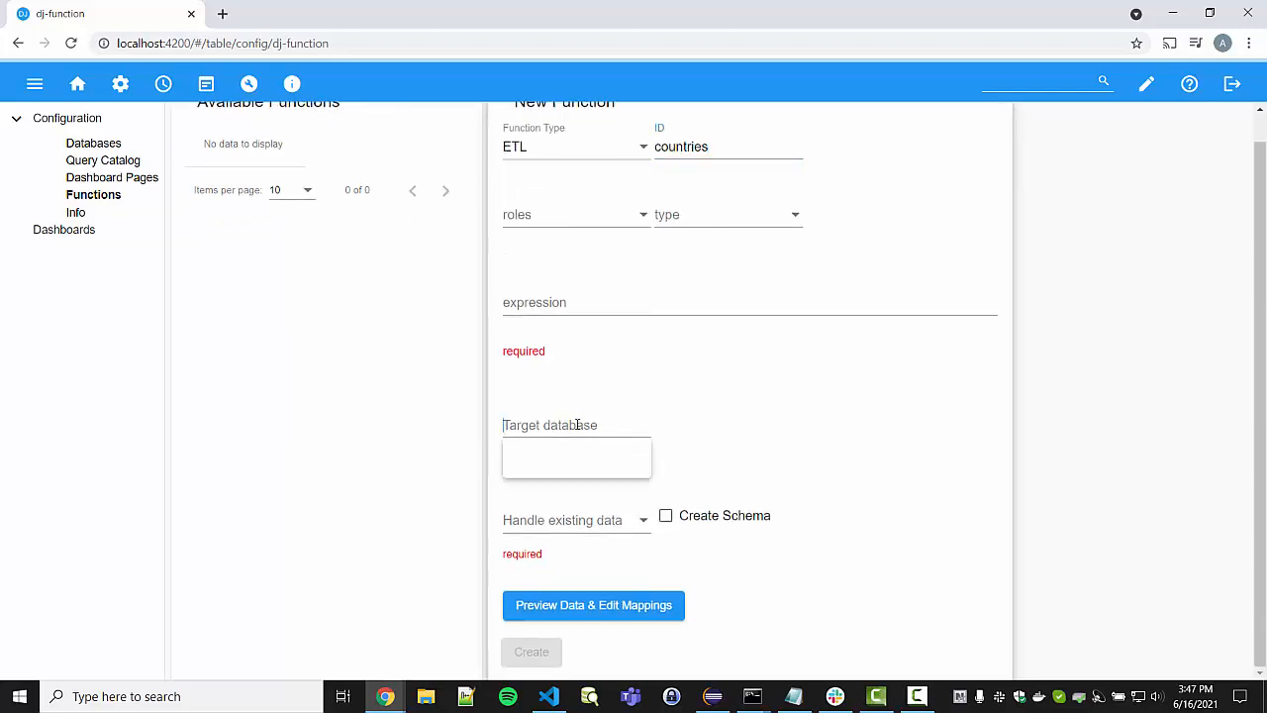
pyautogui.write('sql')
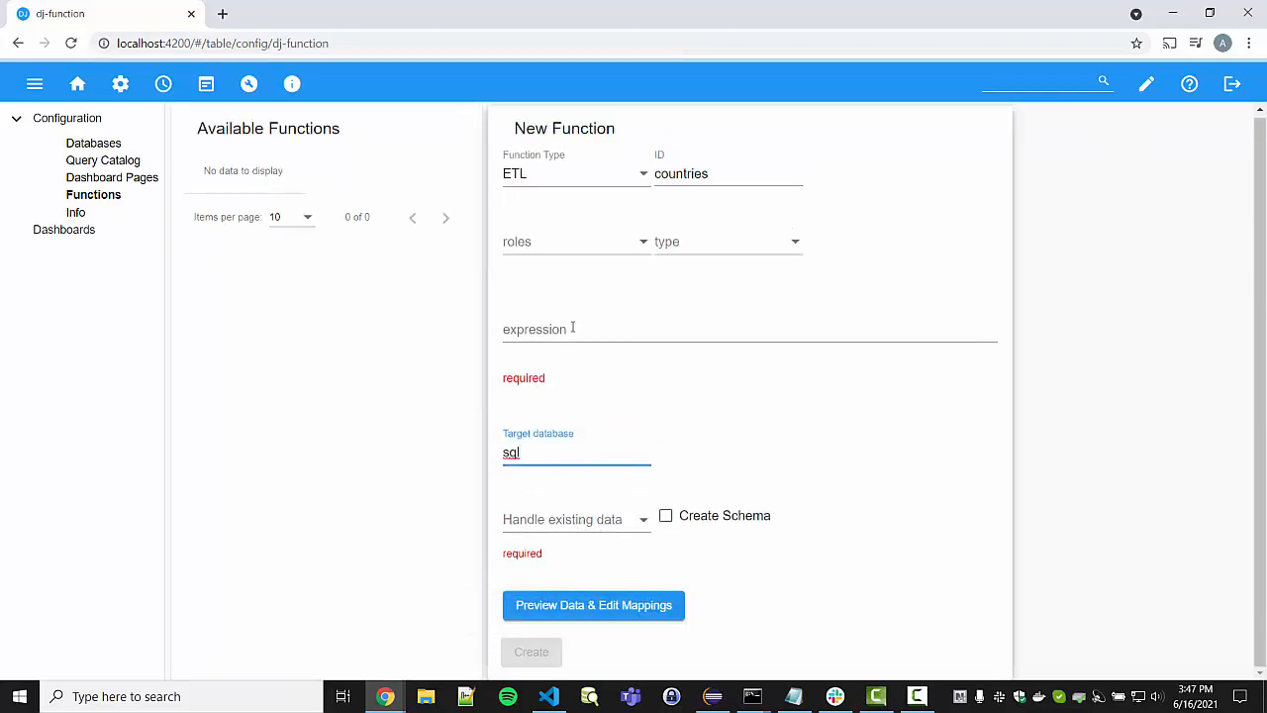
pyautogui.click(603, 331)
pyautogui.write('$load()')
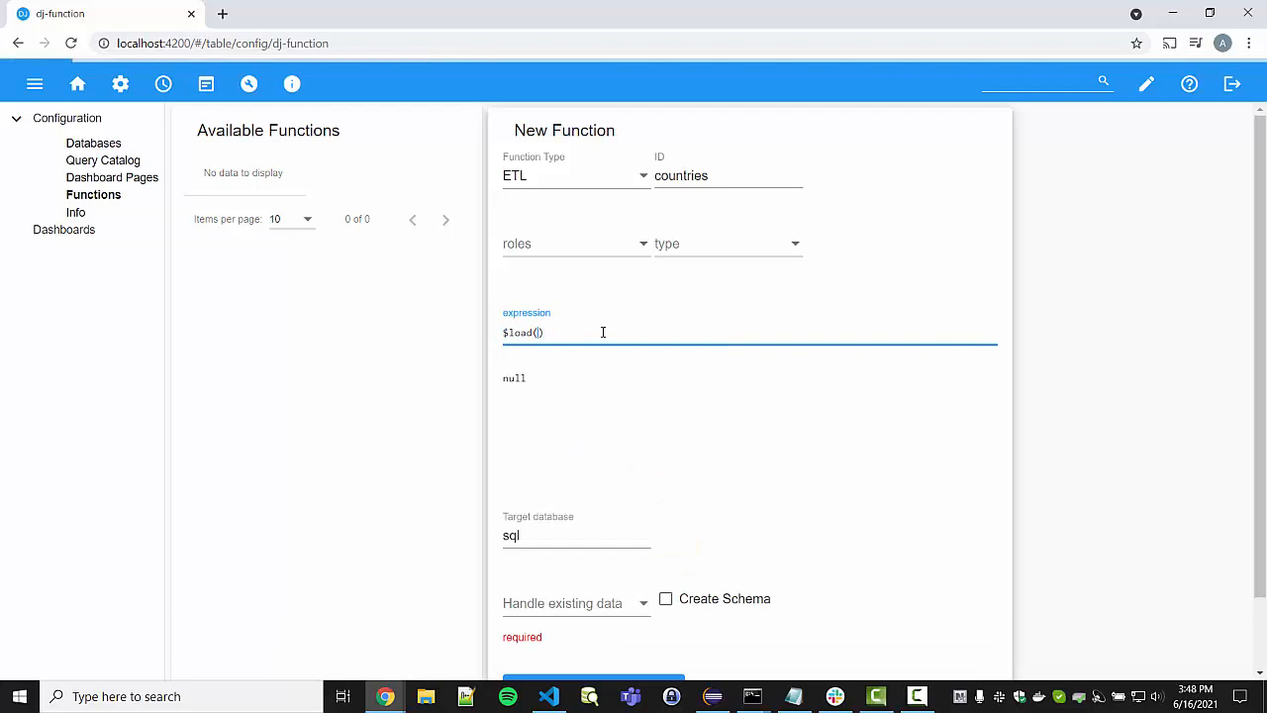
pyautogui.press('Left')
pyautogui.write('""')
pyautogui.press('Left')
pyautogui.write('https://raw.githubusercontent.com/OpenBookPrices/country-data/master/data/countries.json')
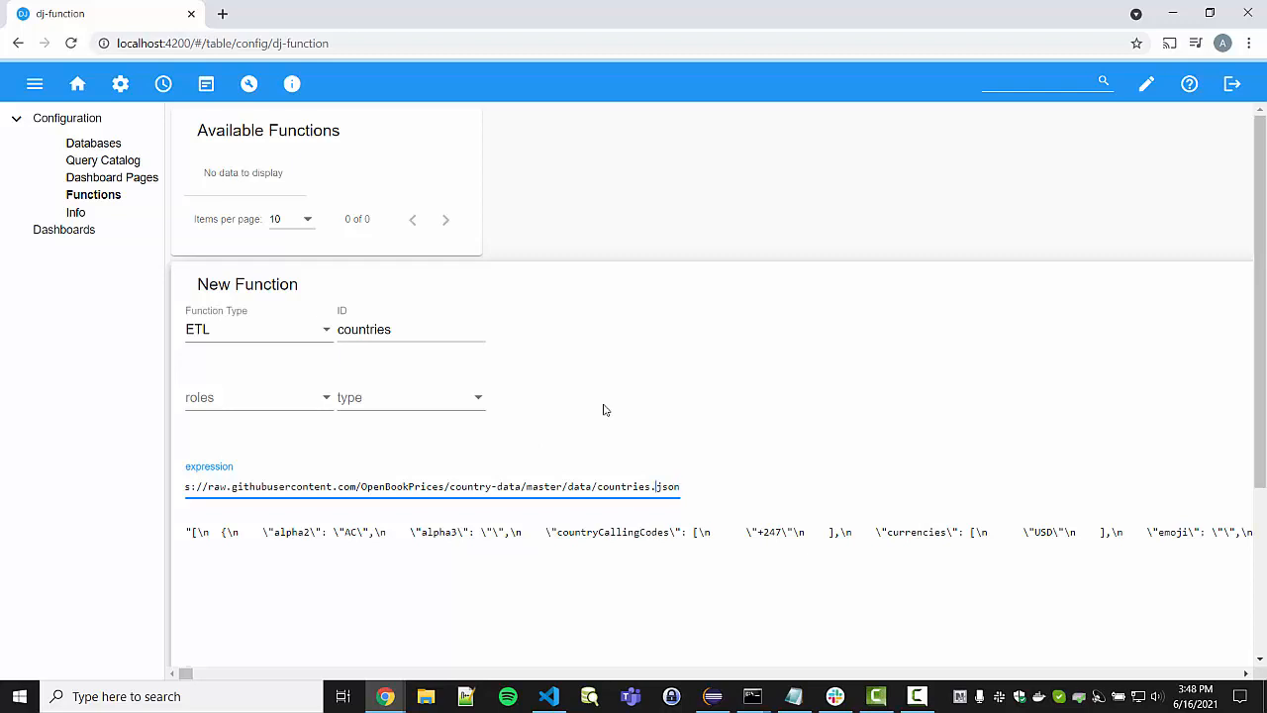
# Replace load with doc2data in the function's expression, keeping the countries.json URL as its argument.
pyautogui.press('Home')
pyautogui.press('Right')
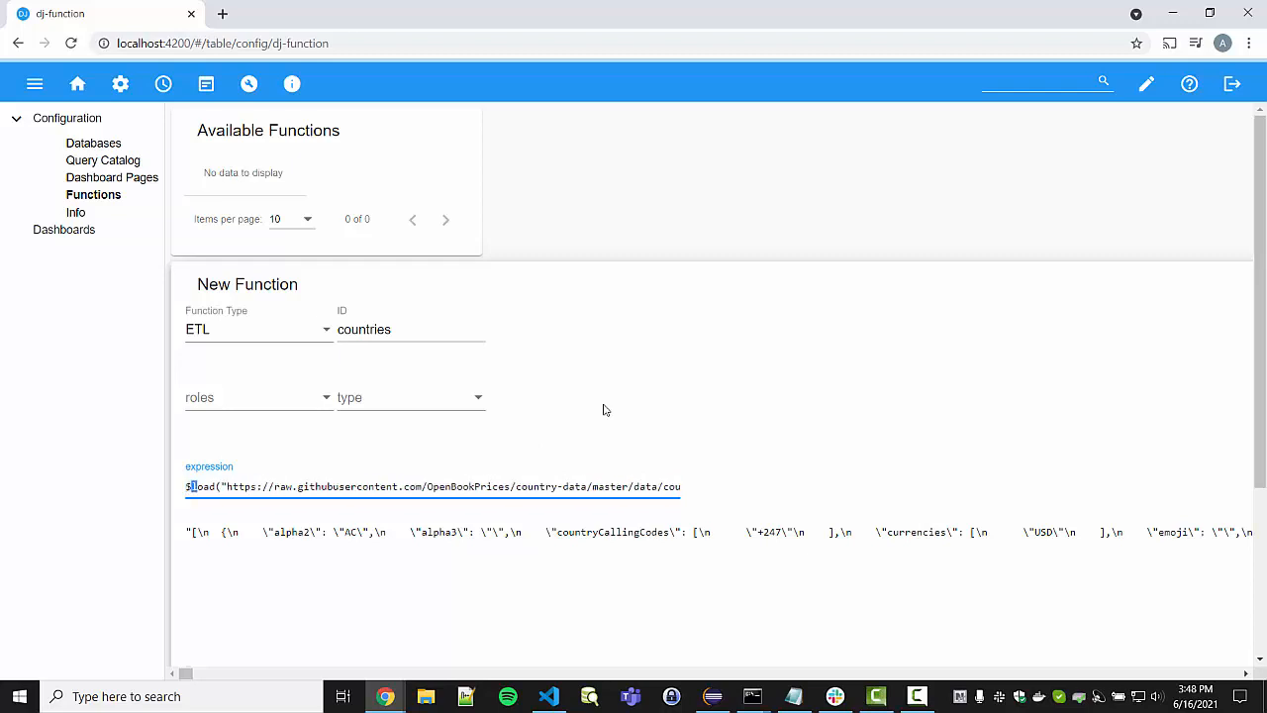
pyautogui.hotkey('shift', 'Right')
pyautogui.hotkey('shift', 'Right')
pyautogui.hotkey('shift', 'Right')
pyautogui.write('doc2data')
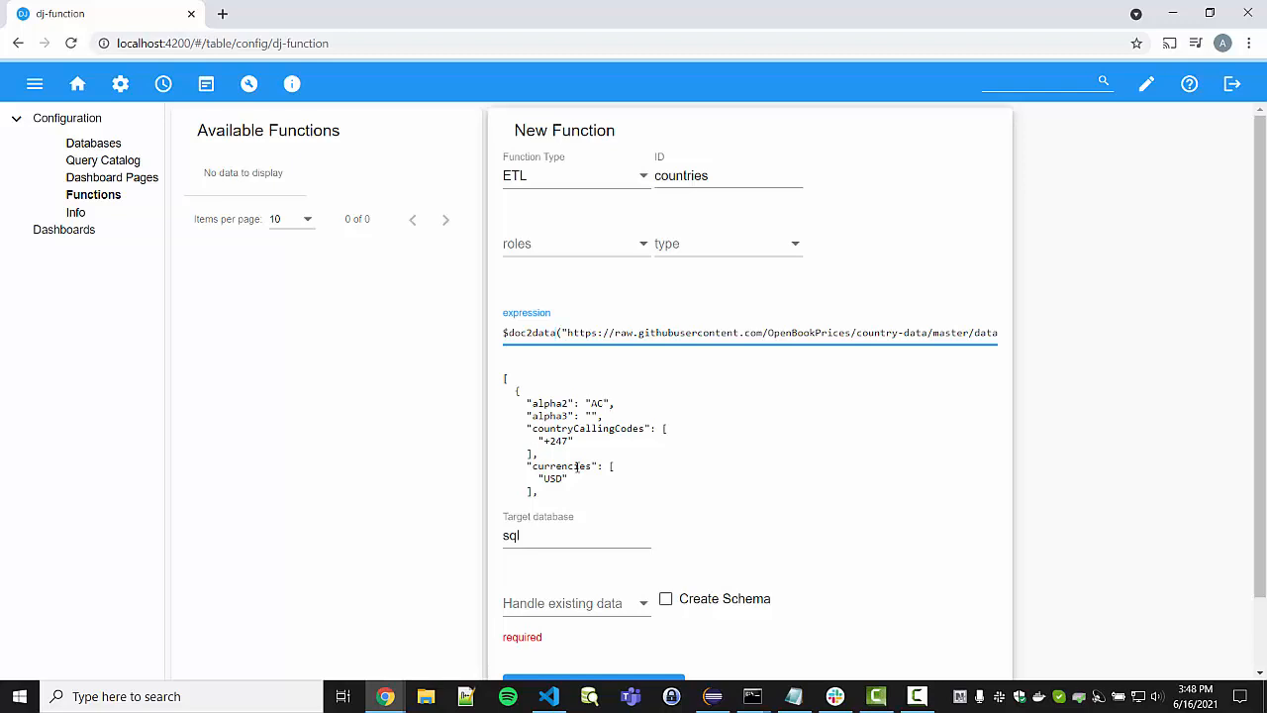
# Set the function's type to write and its handling of existing data to Delete All.
pyautogui.click(711, 248)
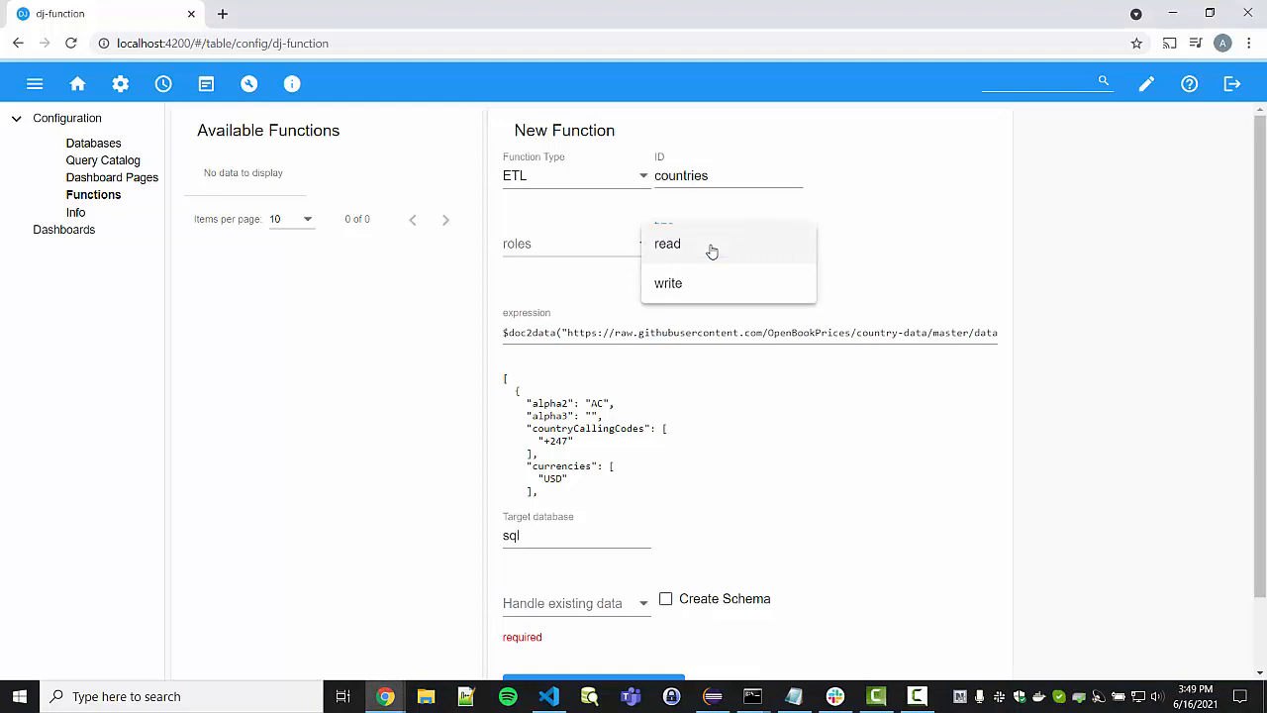
pyautogui.click(681, 287)
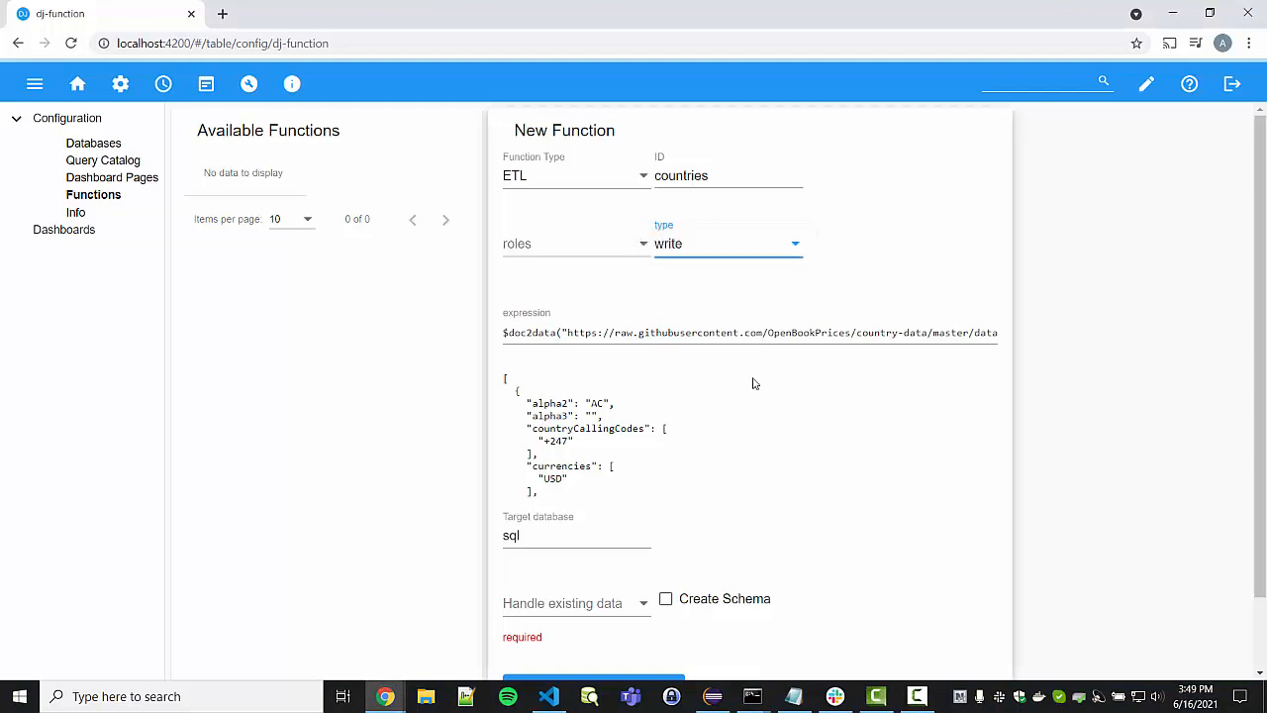
pyautogui.scroll(-1, 755, 391)
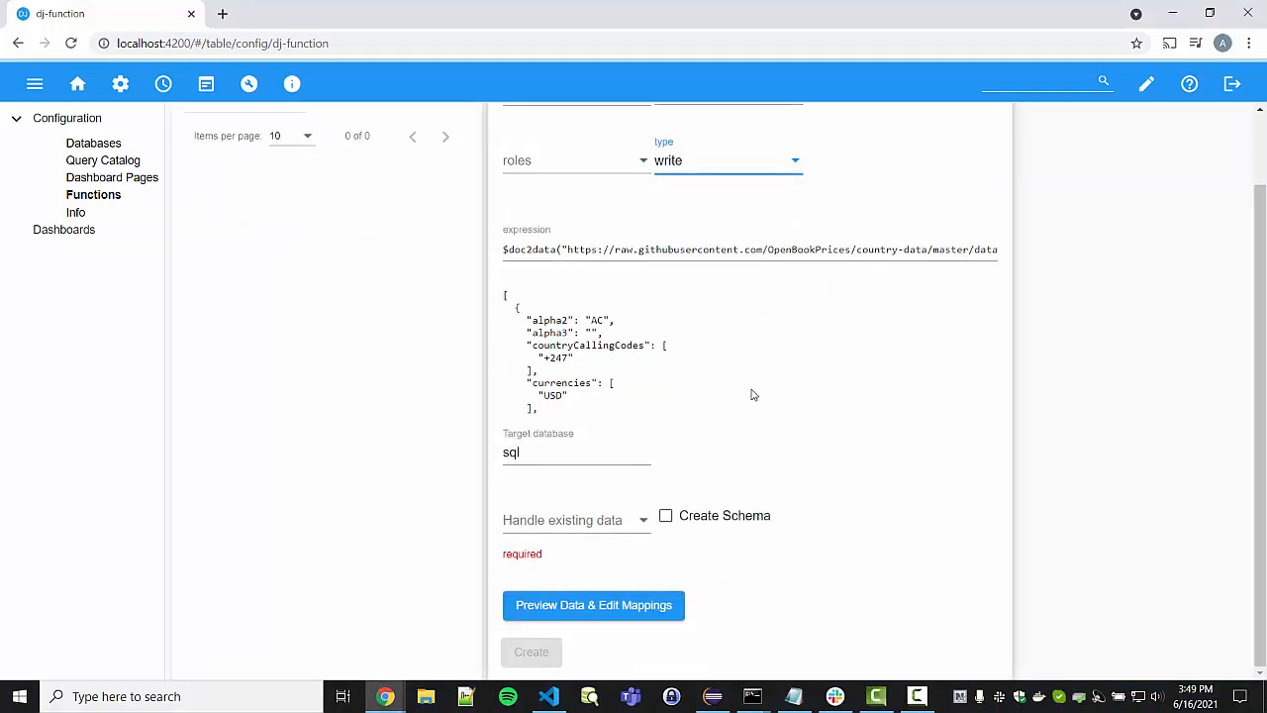
pyautogui.moveTo(598, 547)
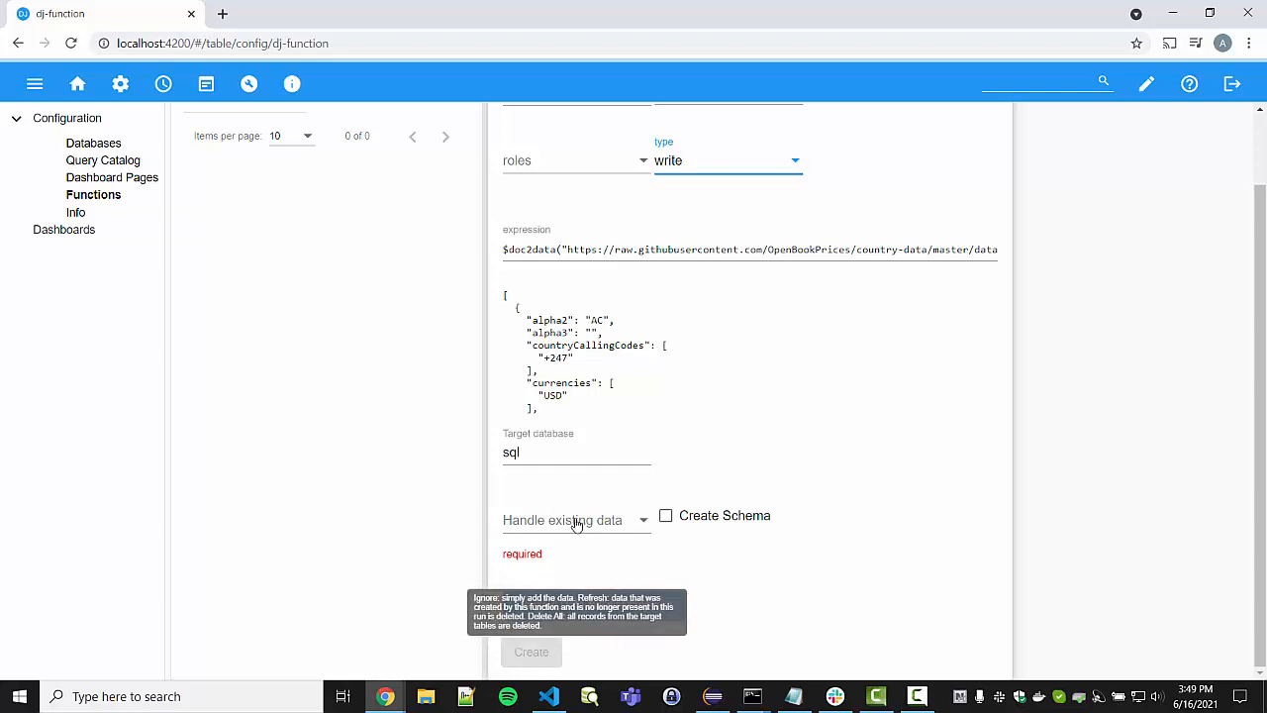
pyautogui.click(580, 524)
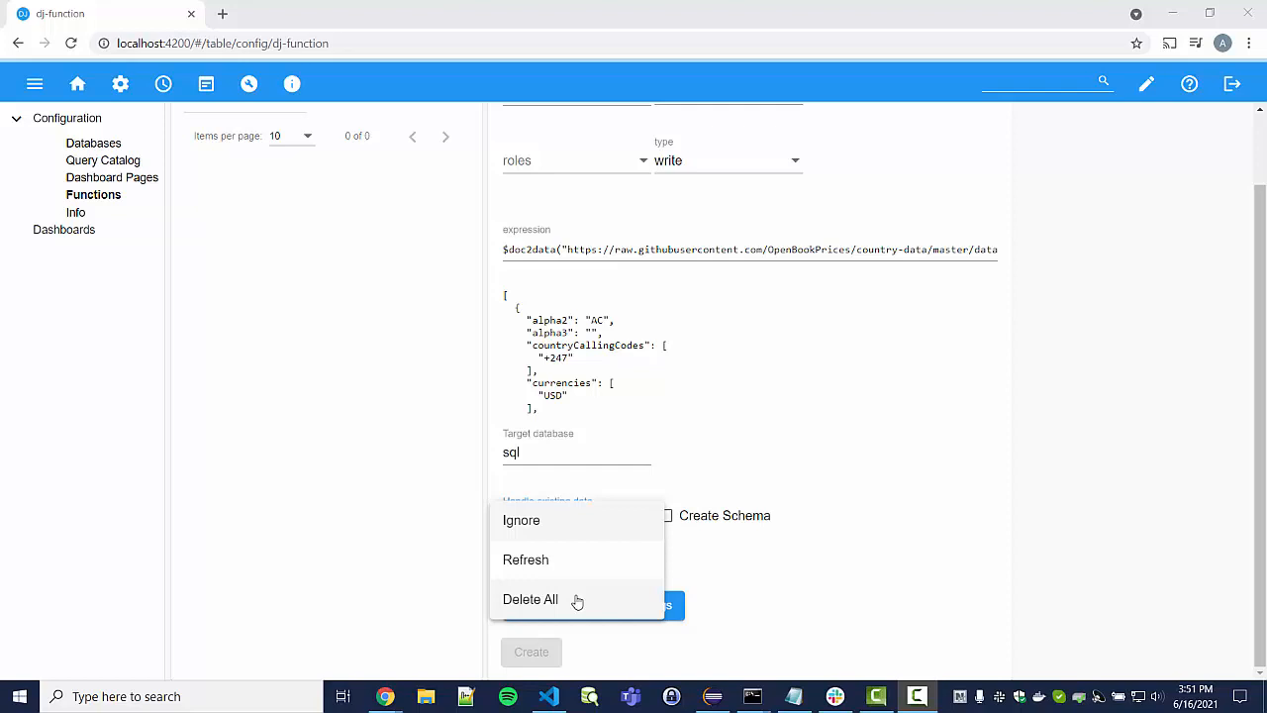
pyautogui.click(577, 602)
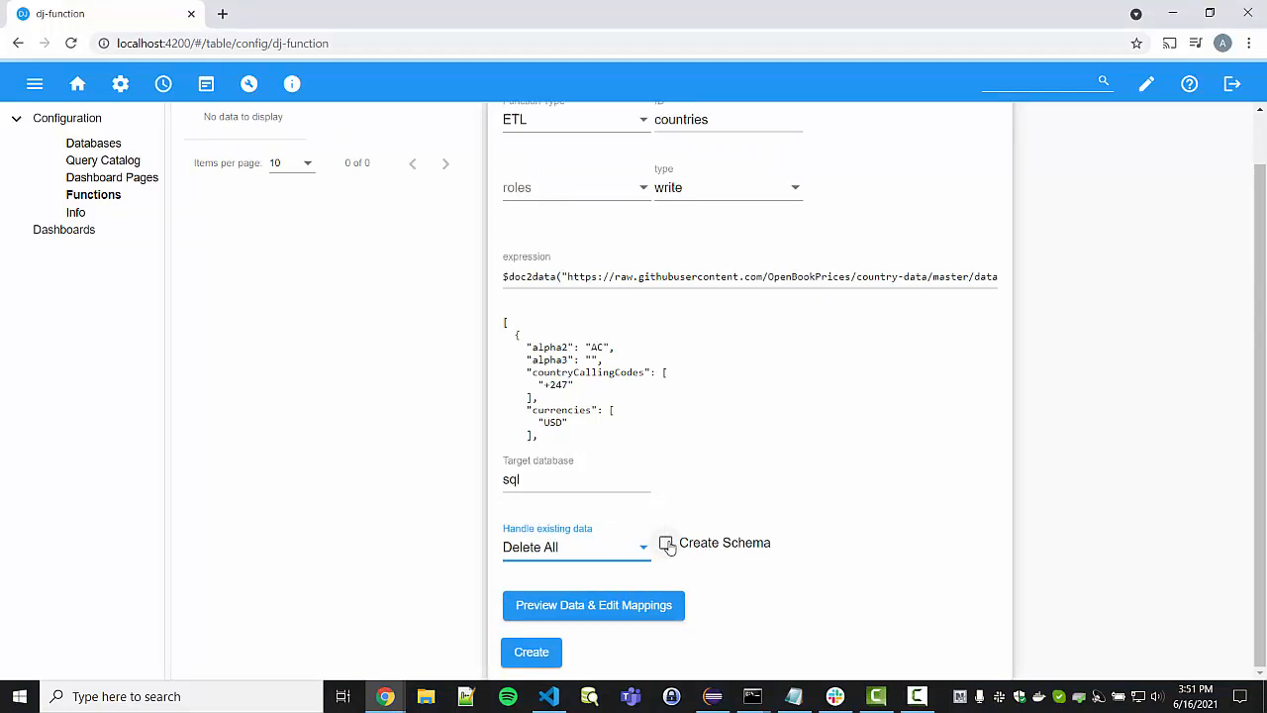
# Create the countries function with Create Schema enabled and open its data preview and mappings editor.
pyautogui.click(667, 544)
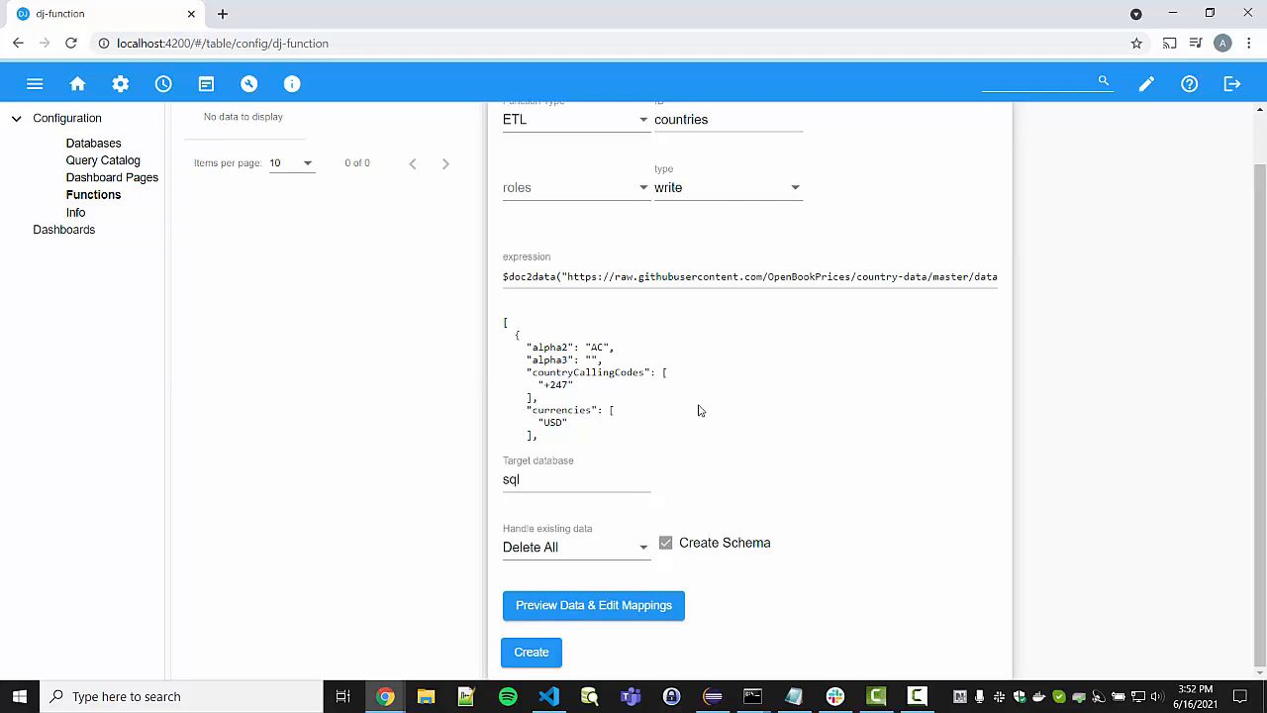
pyautogui.click(531, 652)
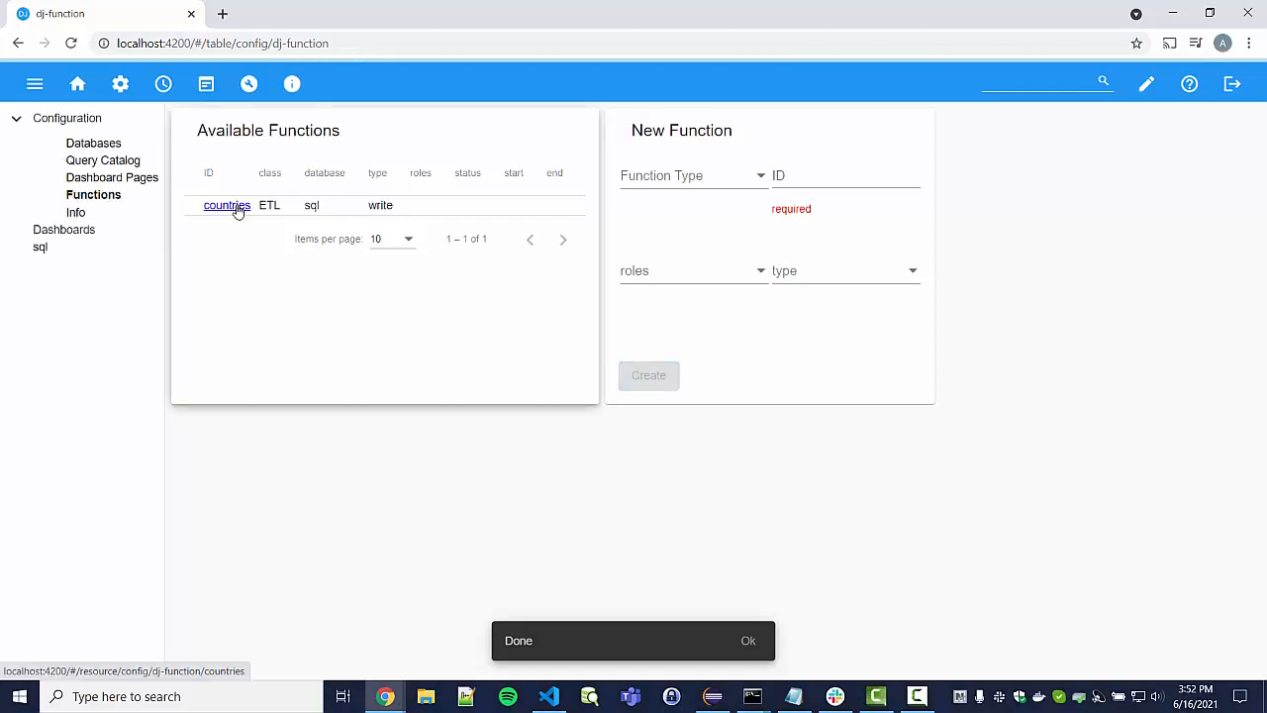
pyautogui.click(230, 206)
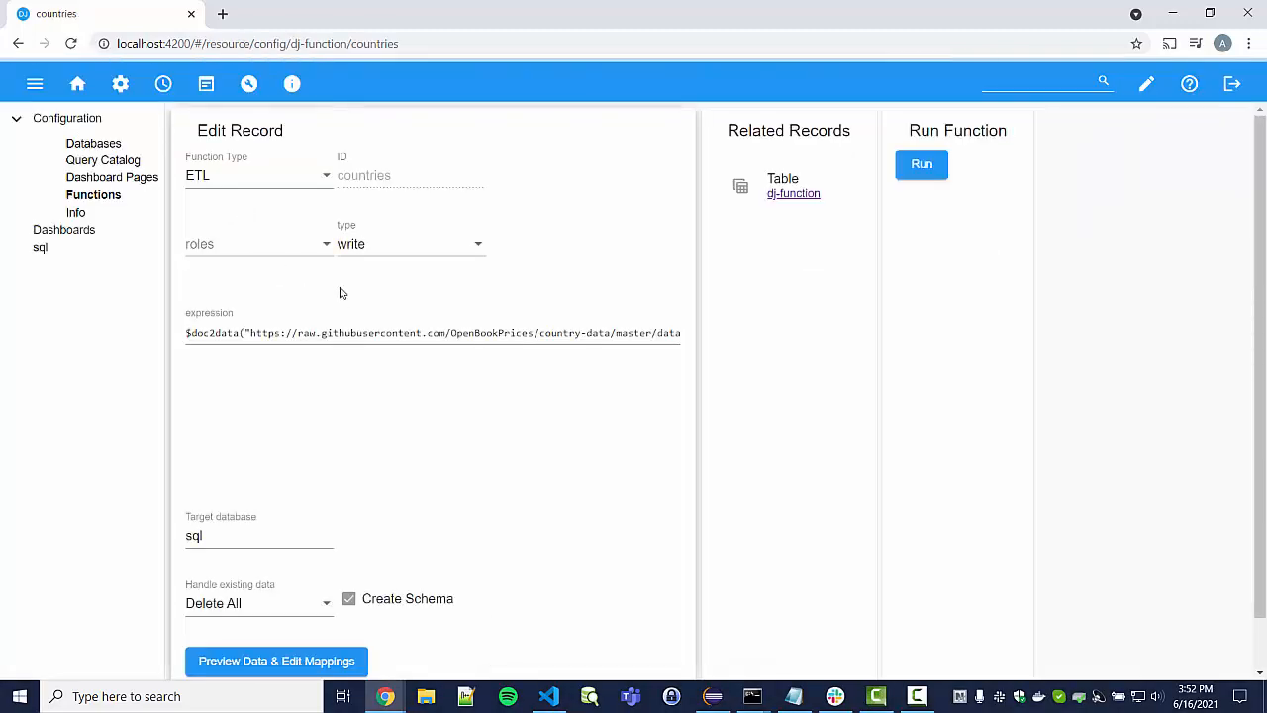
pyautogui.click(288, 662)
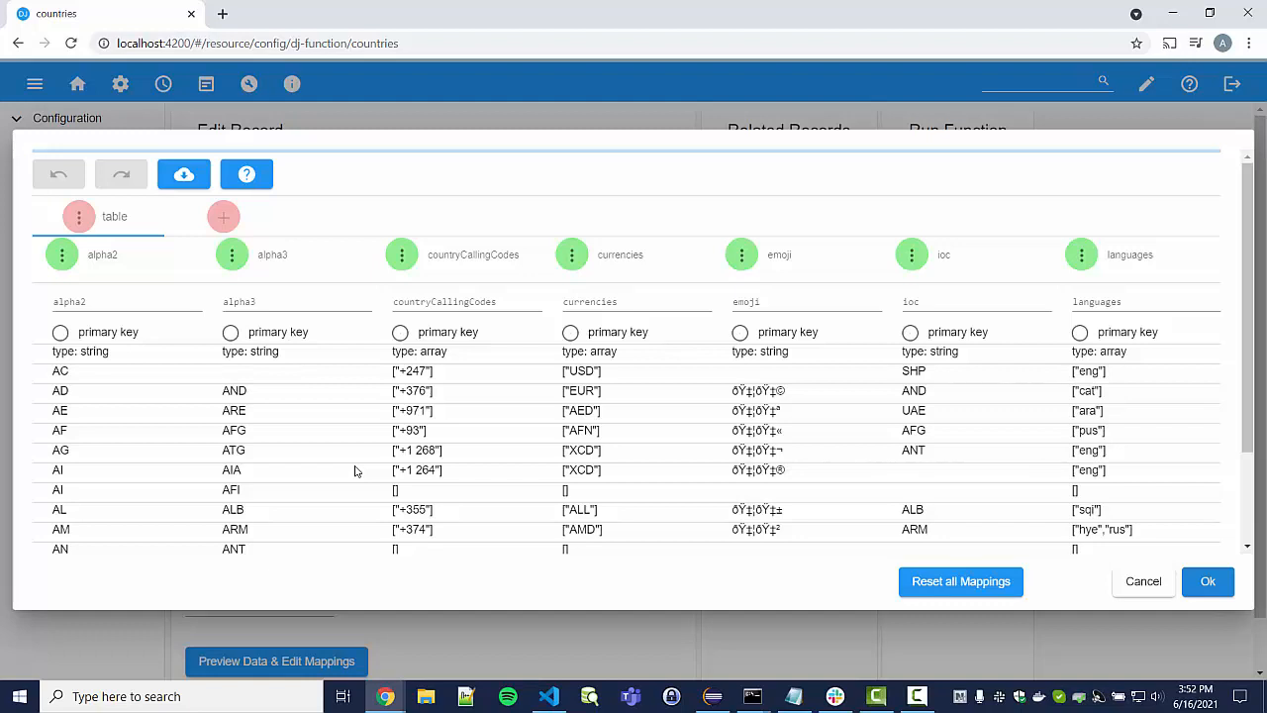
# Rename the mapping's table to countries.
pyautogui.click(80, 217)
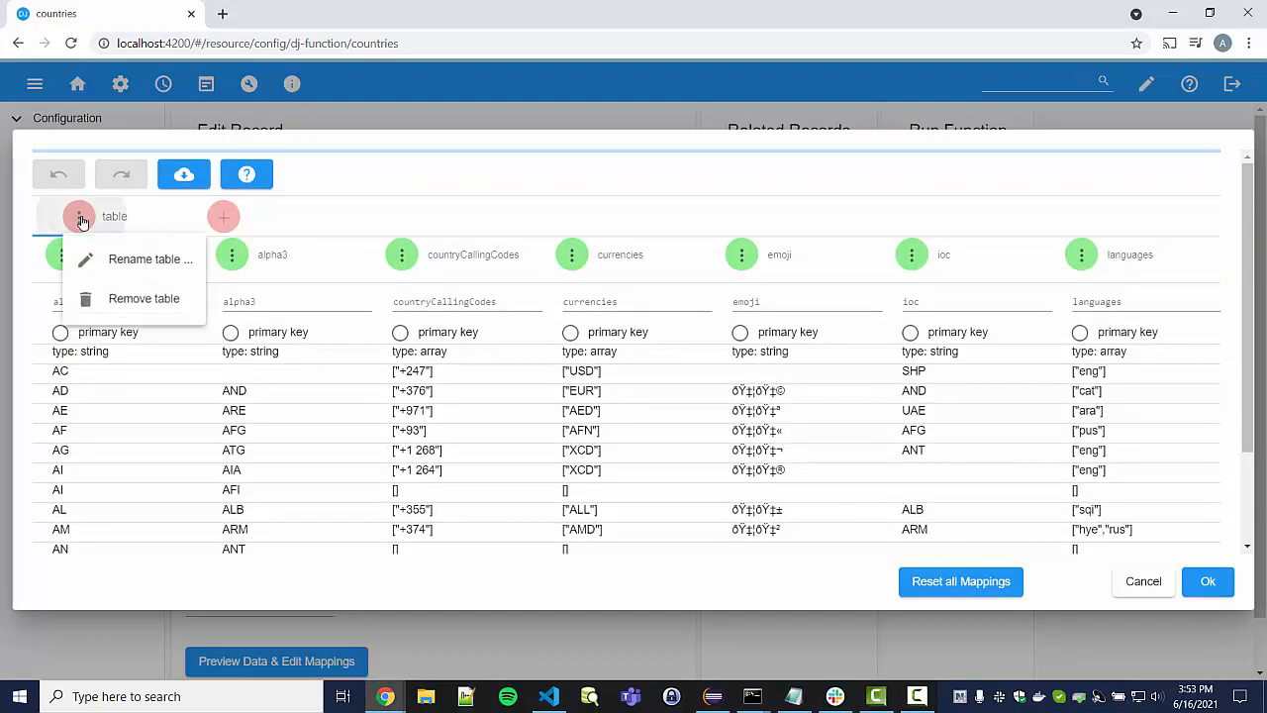
pyautogui.click(162, 272)
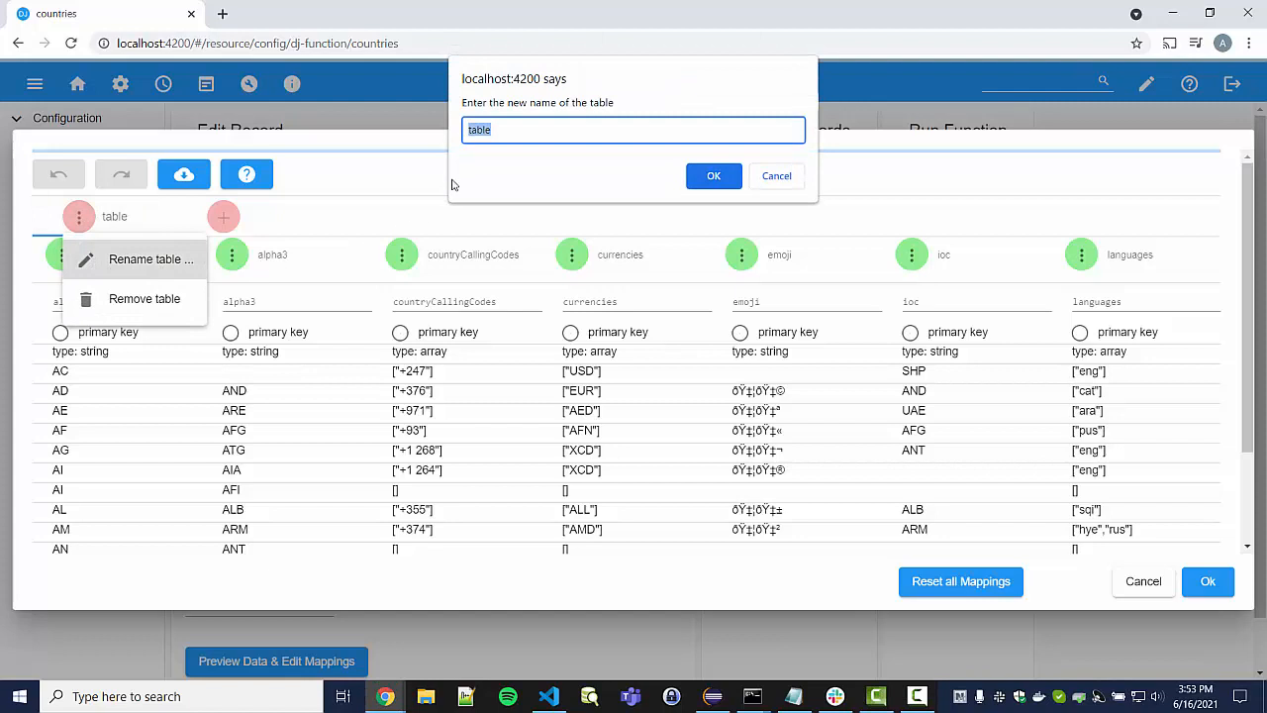
pyautogui.write('countries')
pyautogui.click(713, 177)
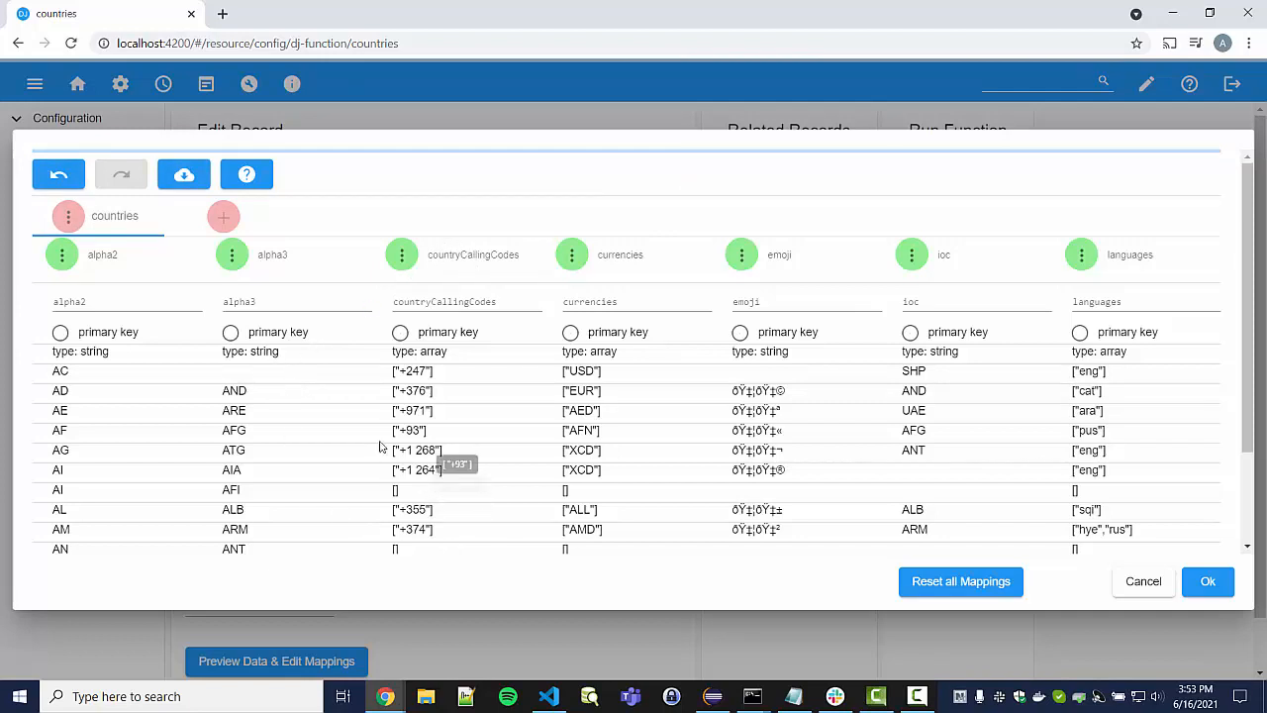
# Remove the alpha2, alpha3, countryCallingCodes, currencies, emoji and ioc columns from the countries table mapping.
pyautogui.click(62, 259)
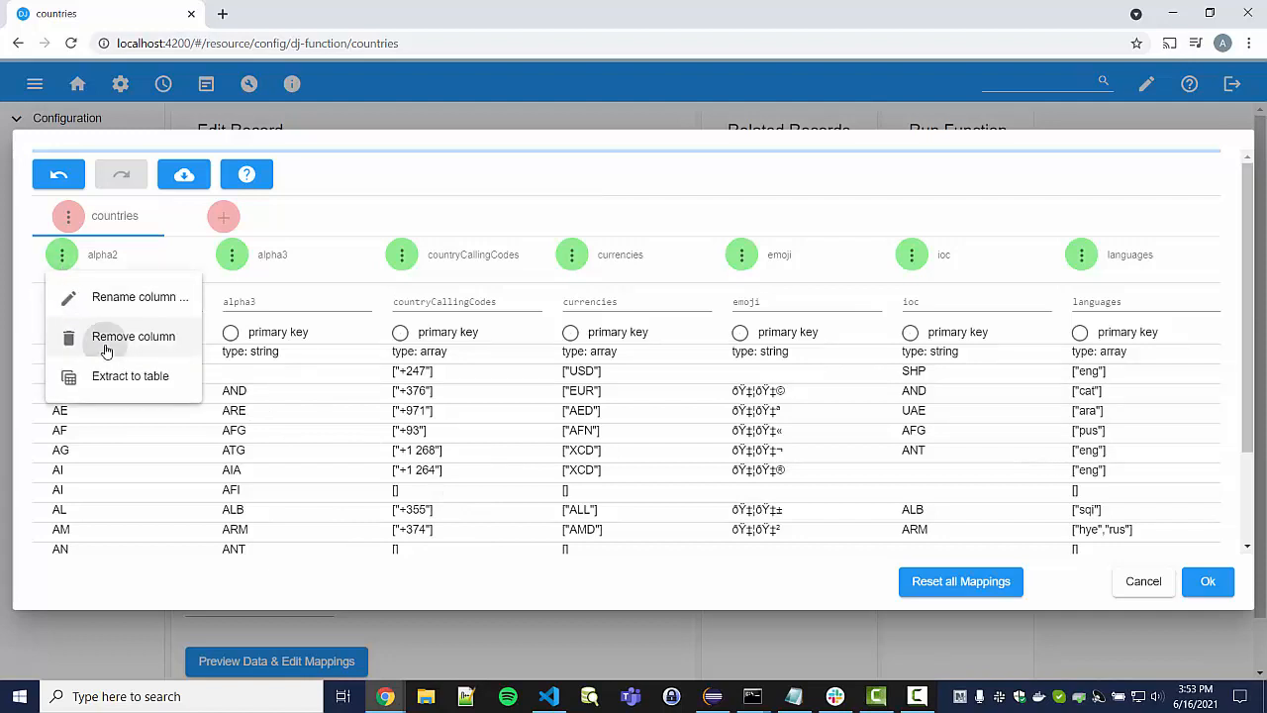
pyautogui.click(104, 337)
pyautogui.click(61, 255)
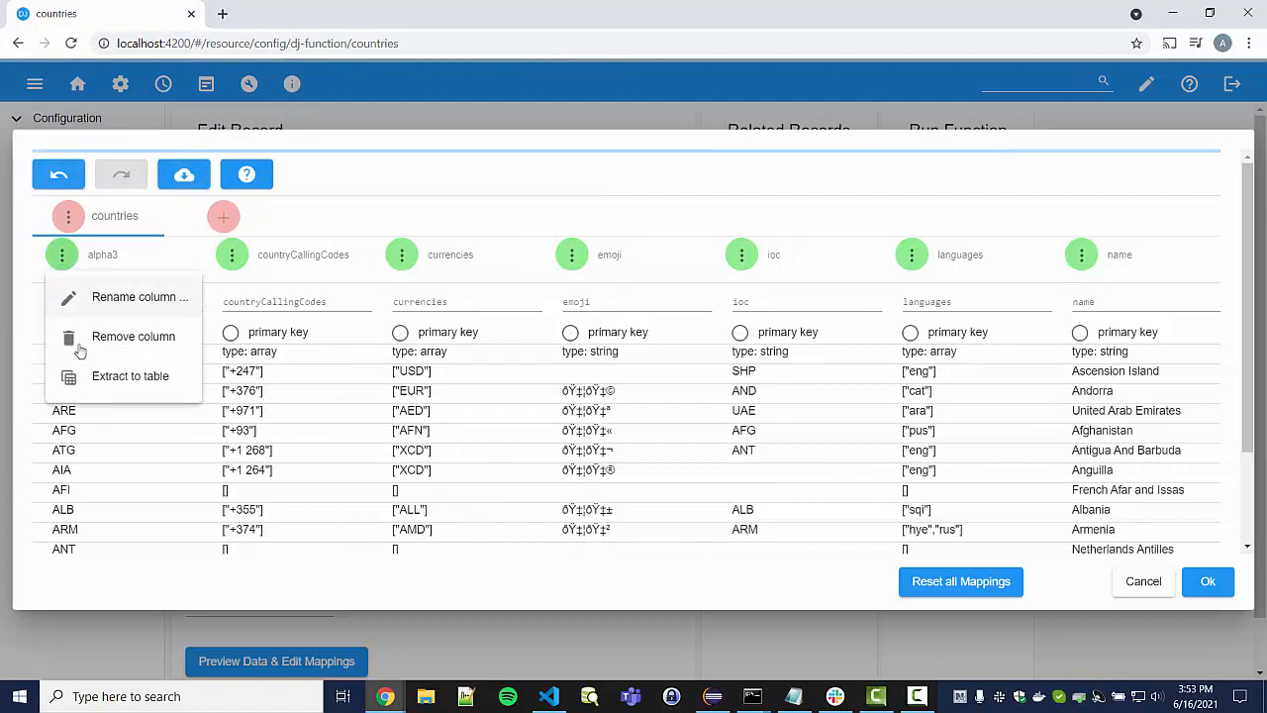
pyautogui.click(105, 337)
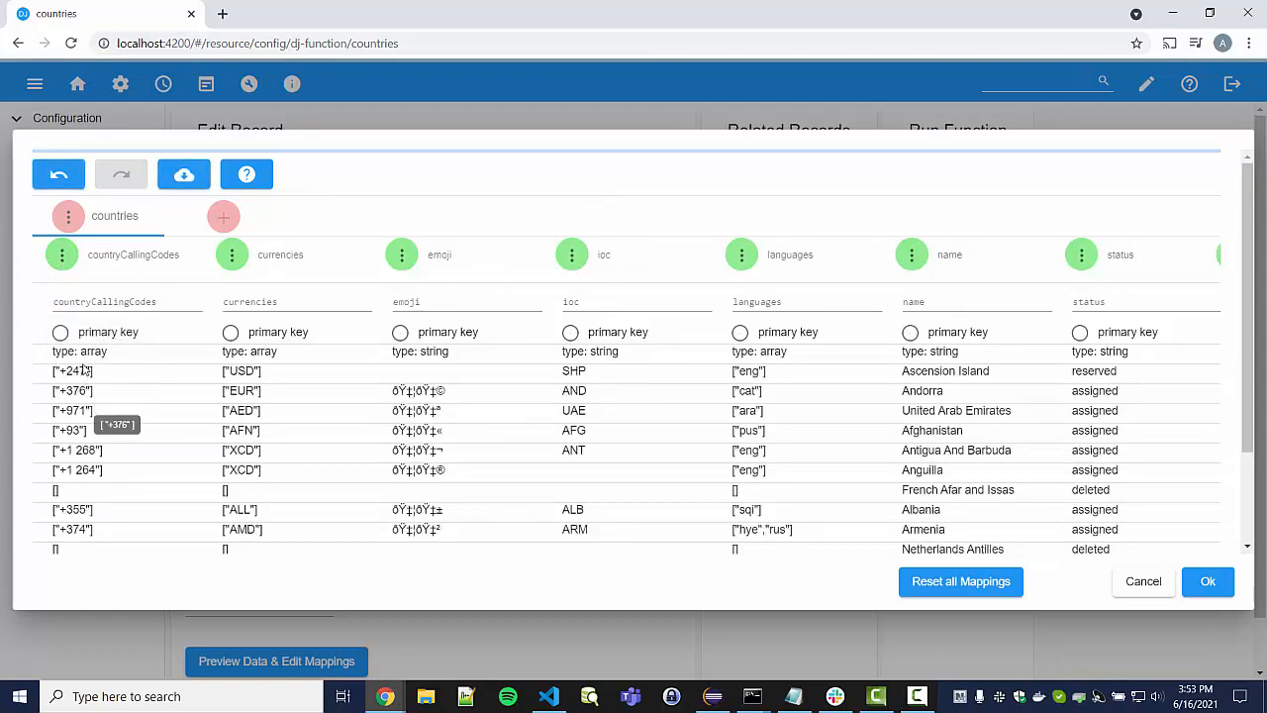
pyautogui.click(61, 255)
pyautogui.click(97, 354)
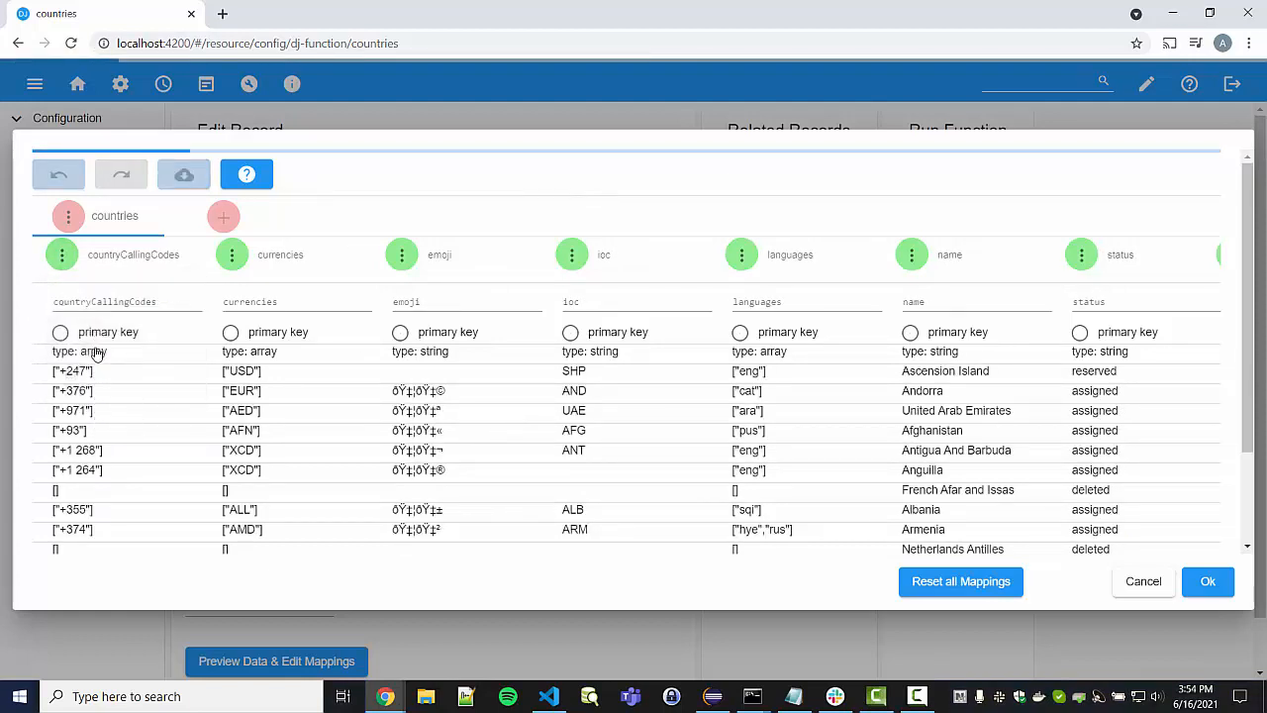
pyautogui.click(62, 258)
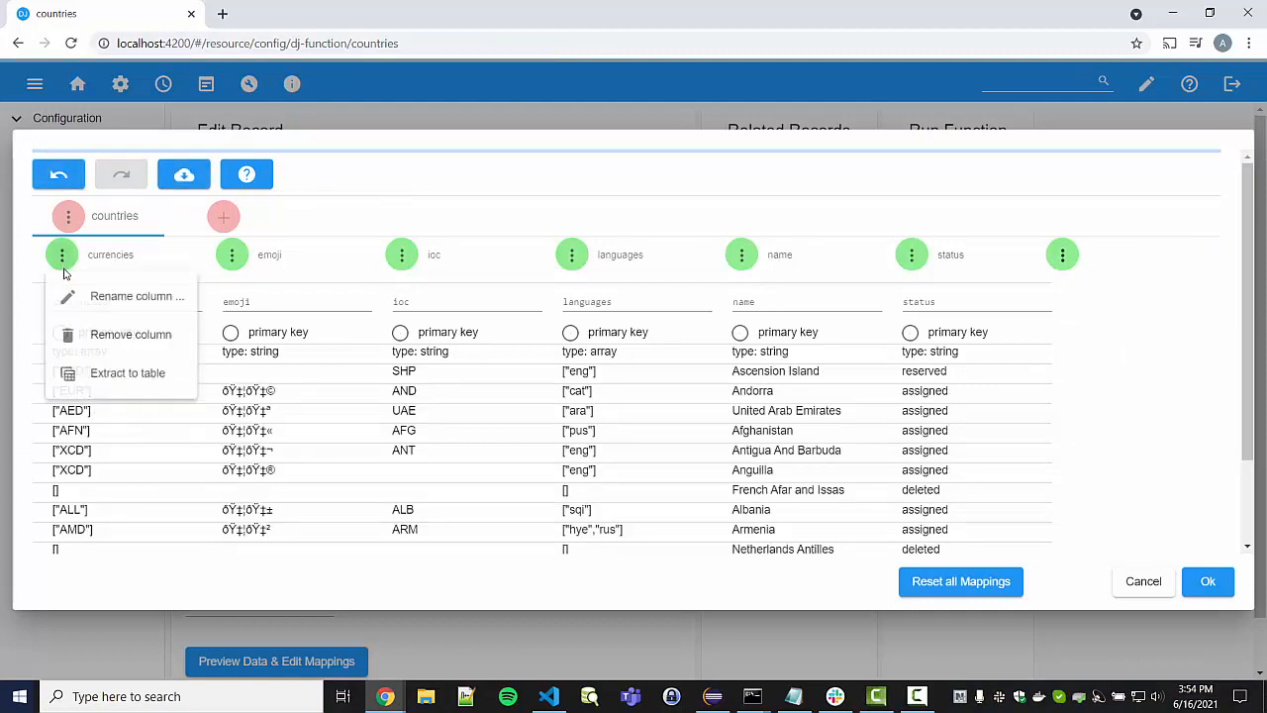
pyautogui.click(80, 333)
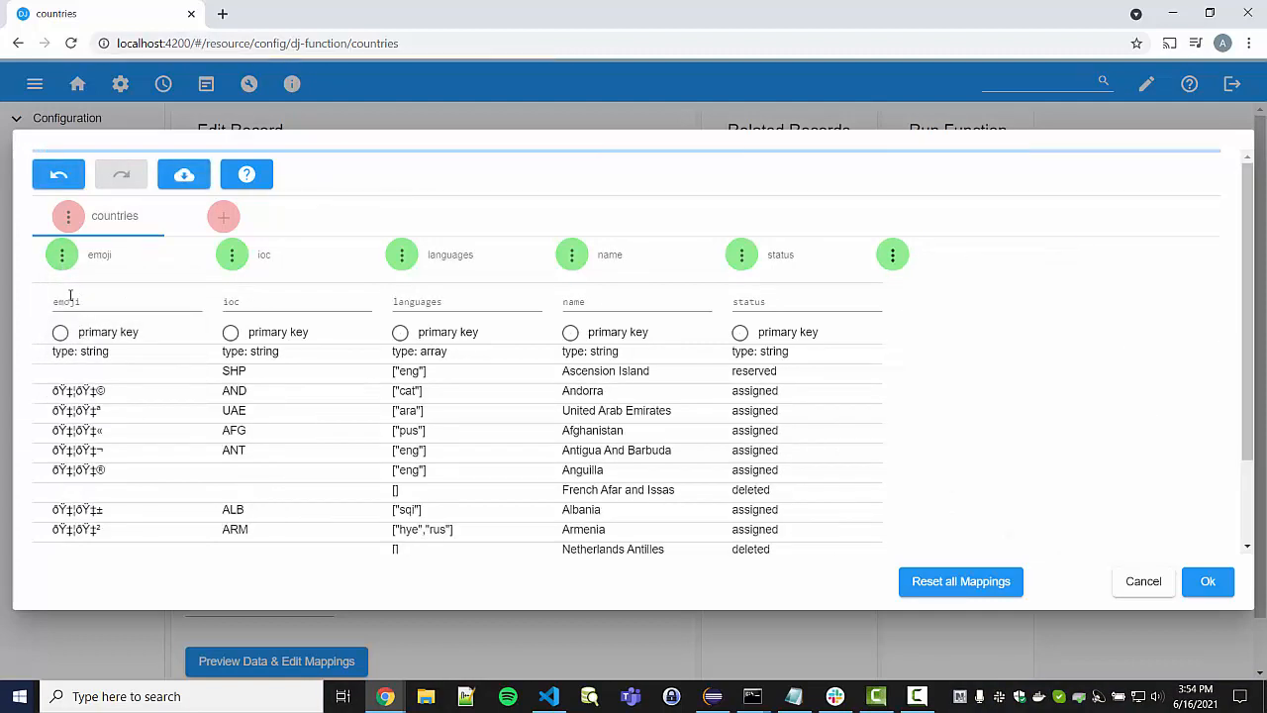
pyautogui.click(61, 255)
pyautogui.click(85, 342)
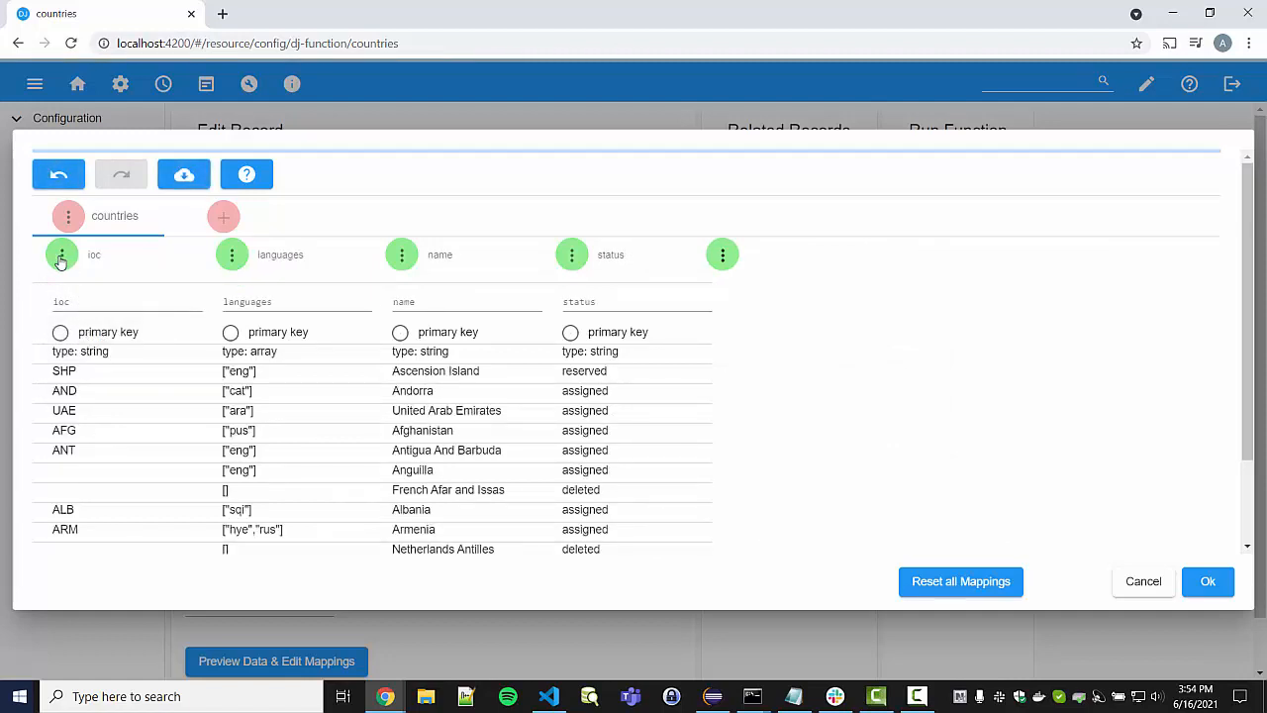
pyautogui.click(62, 256)
pyautogui.click(87, 342)
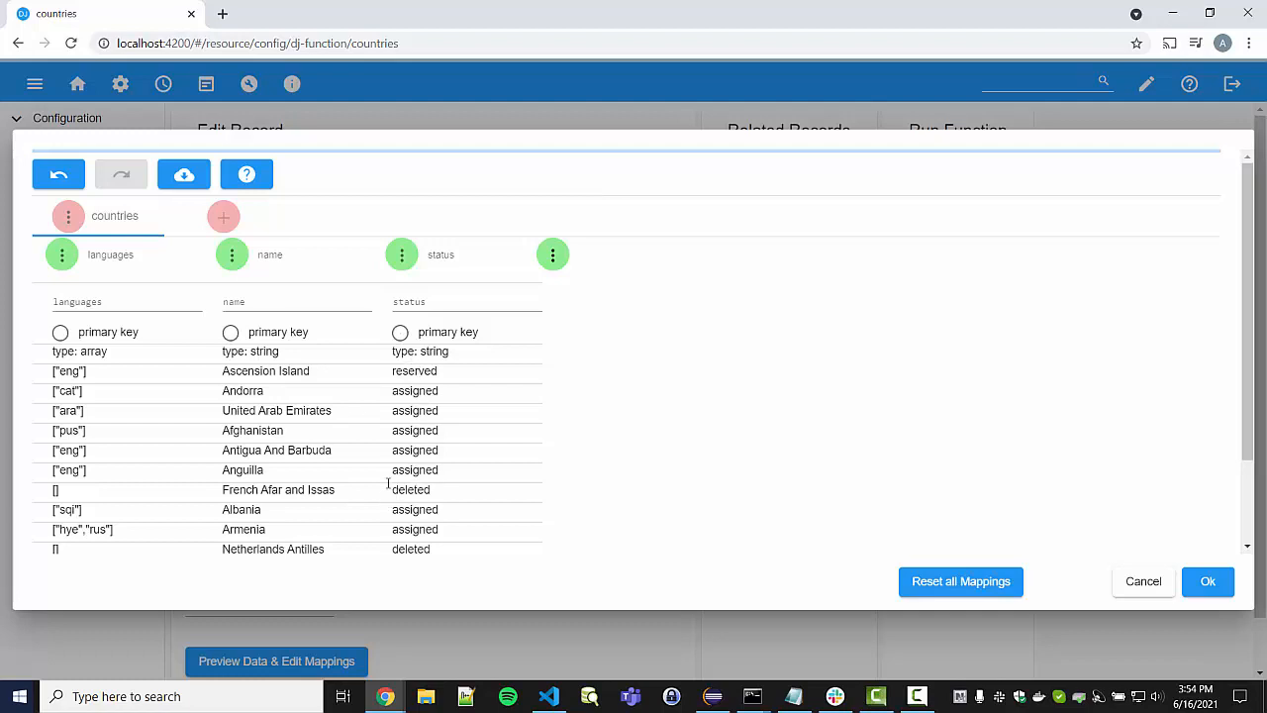
pyautogui.scroll(-1, 436, 469)
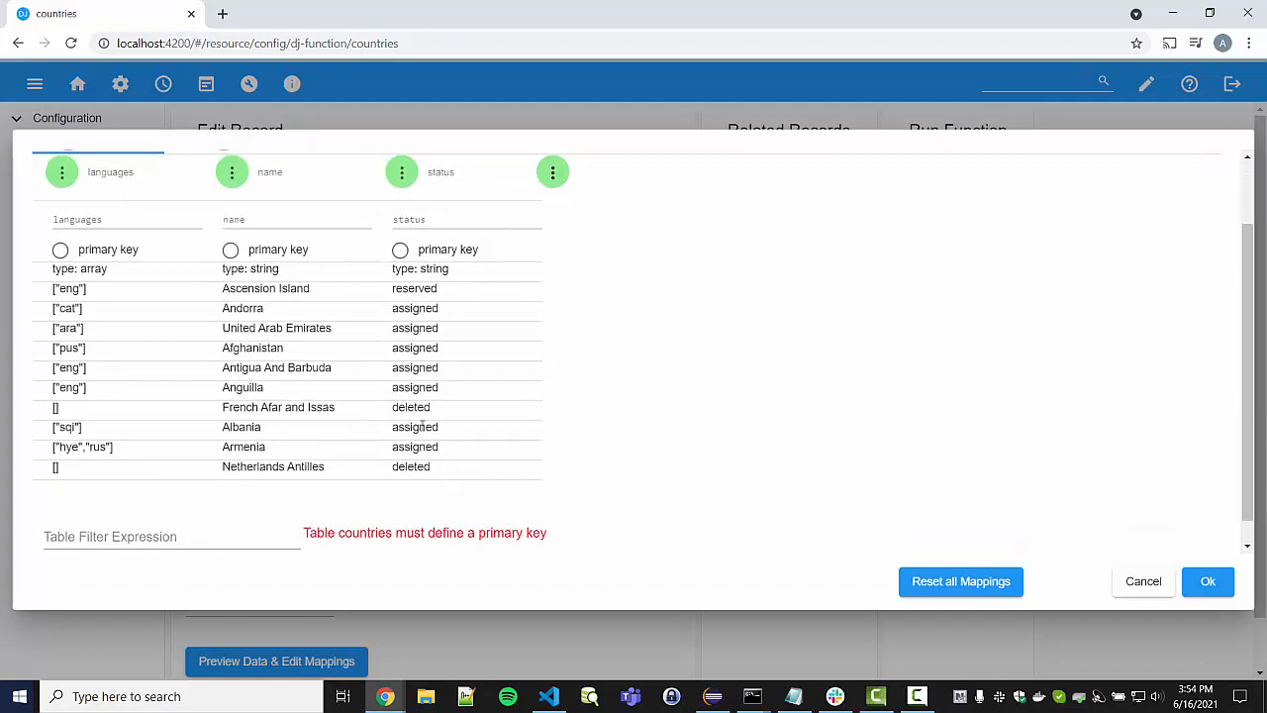
# Set the countries table's filter expression to status != "deleted".
pyautogui.scroll(1, 421, 426)
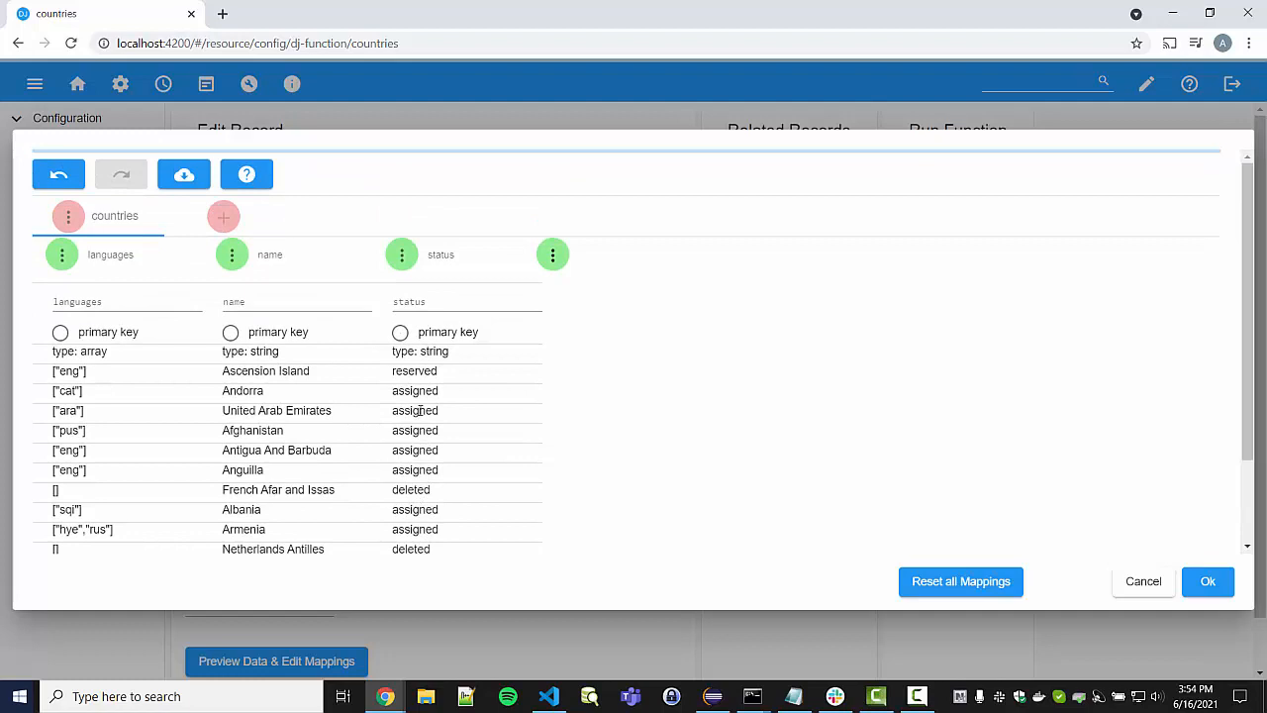
pyautogui.doubleClick(417, 489)
pyautogui.scroll(-1, 433, 456)
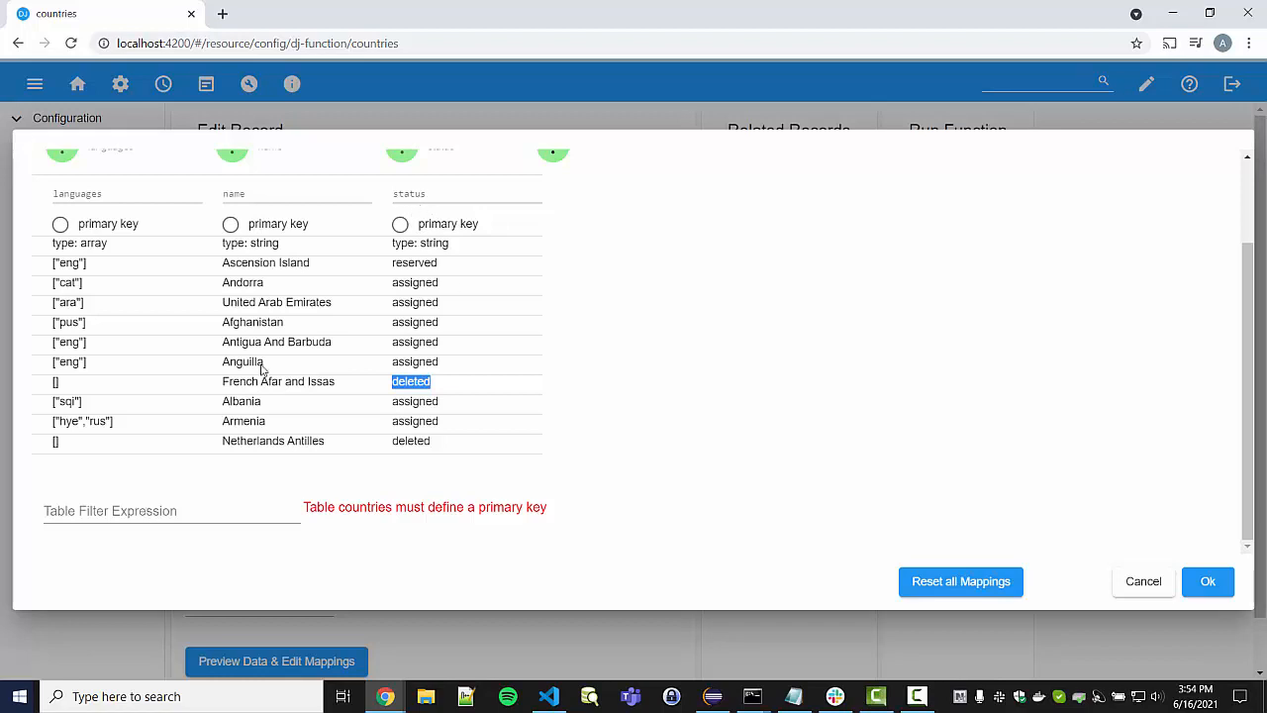
pyautogui.click(148, 512)
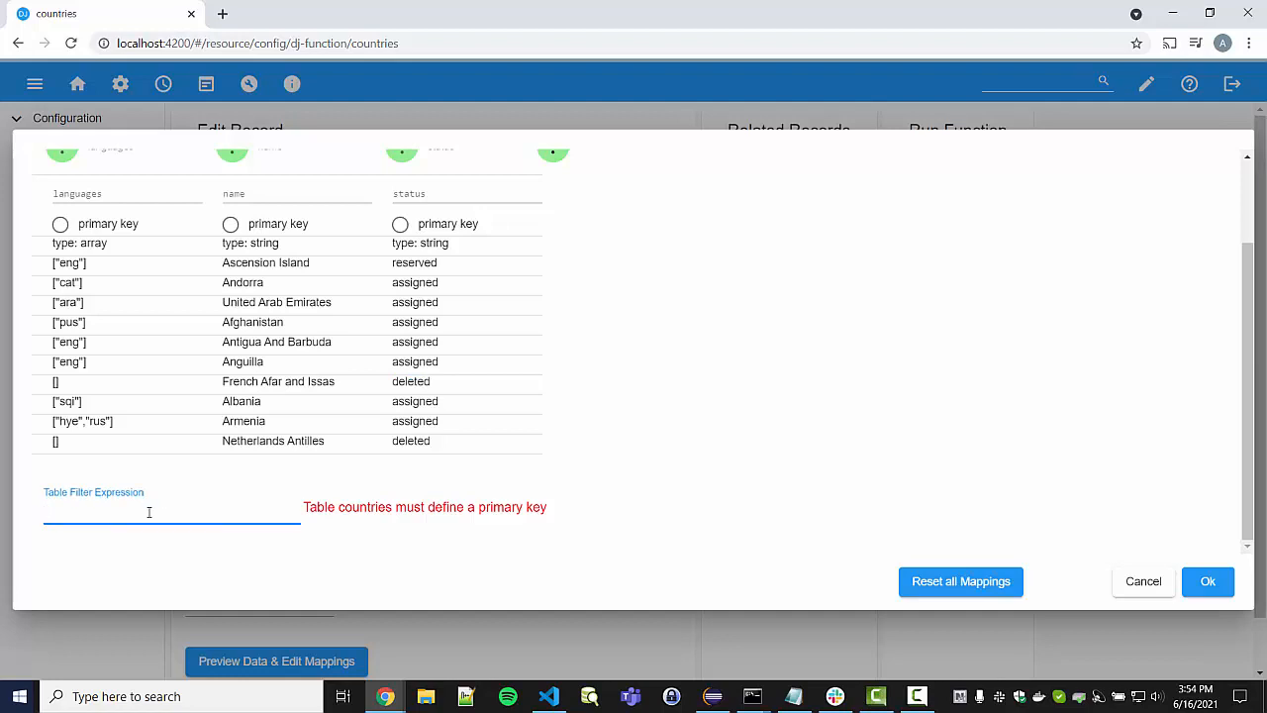
pyautogui.write('status = ')
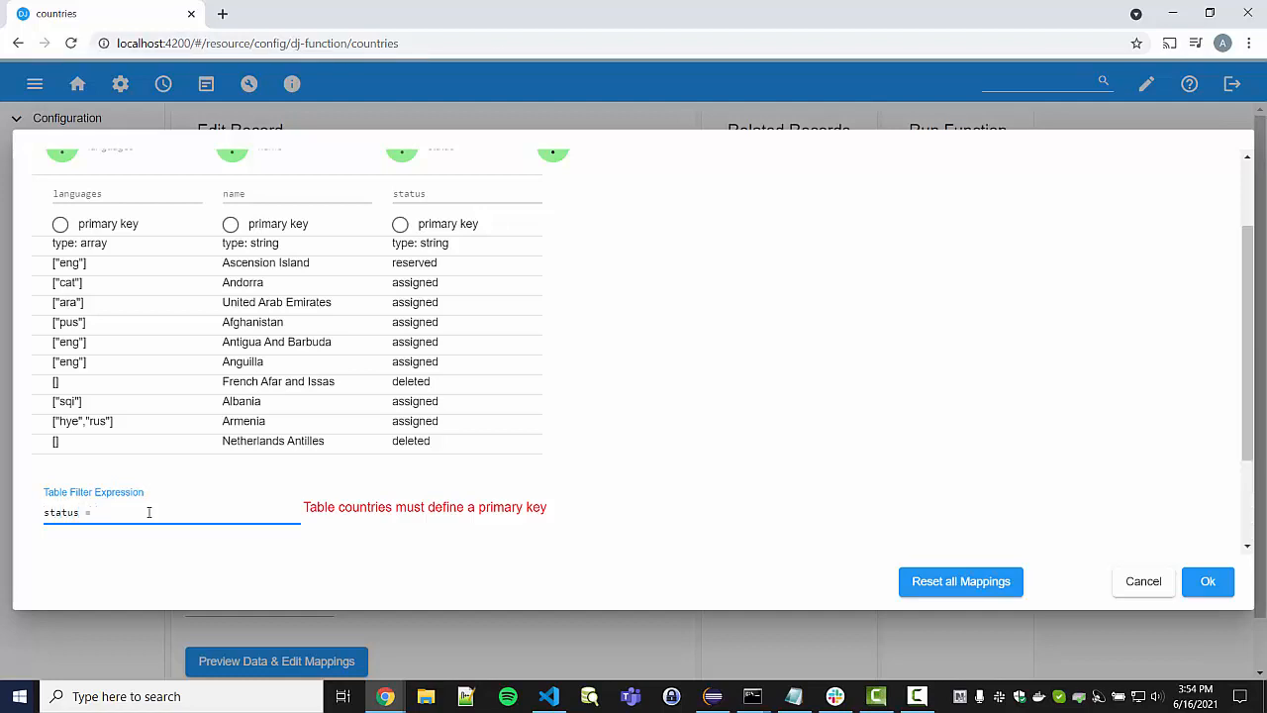
pyautogui.write('""')
pyautogui.write('deleted')
pyautogui.write('!')
pyautogui.press('Tab')
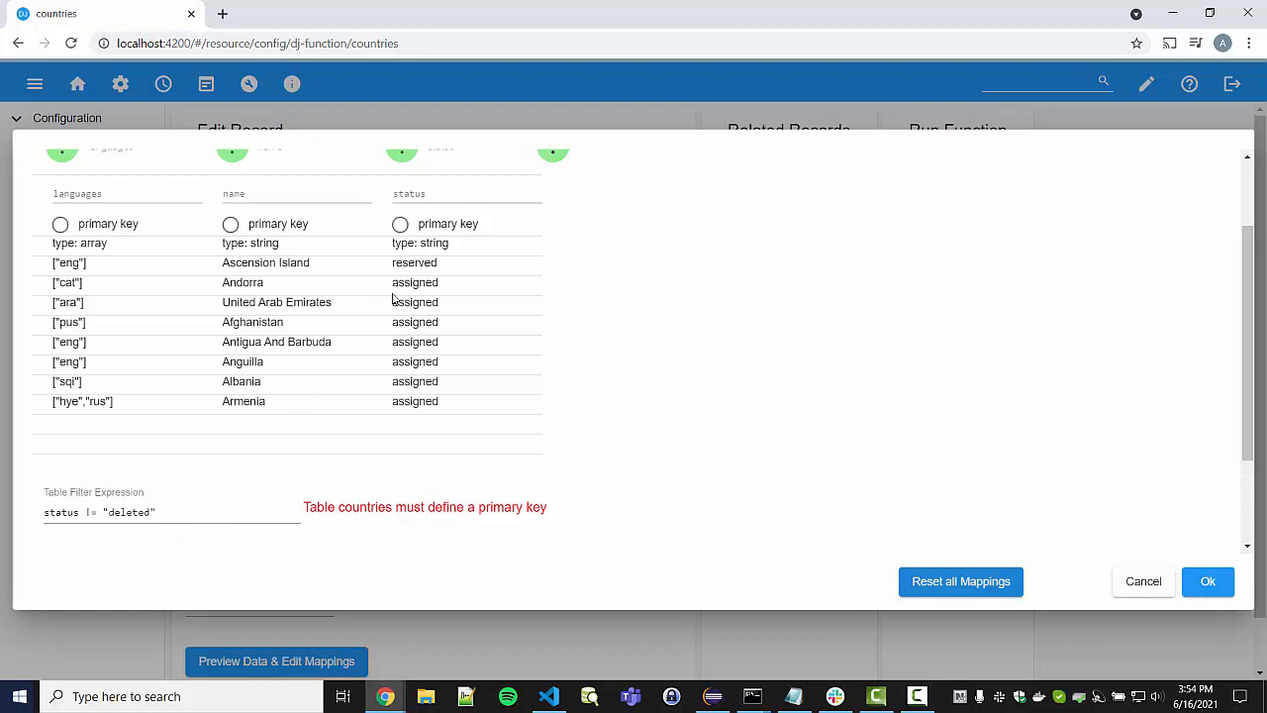
pyautogui.scroll(1, 411, 299)
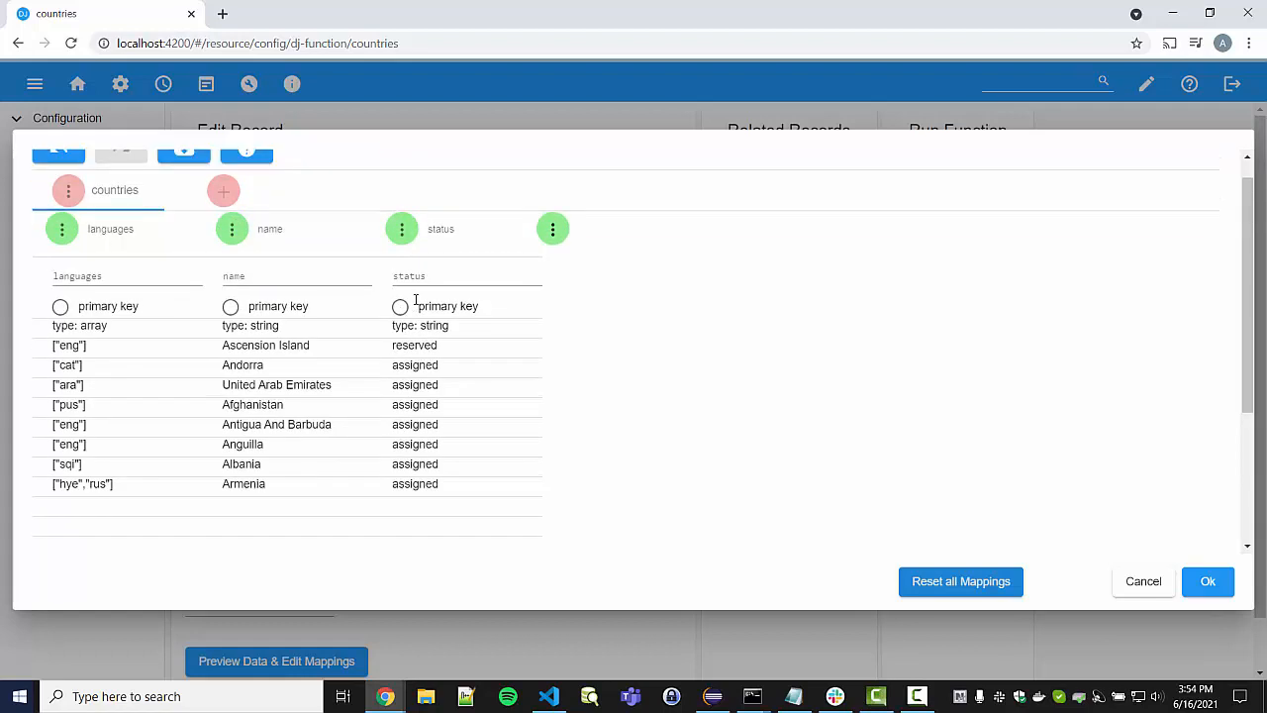
pyautogui.click(402, 232)
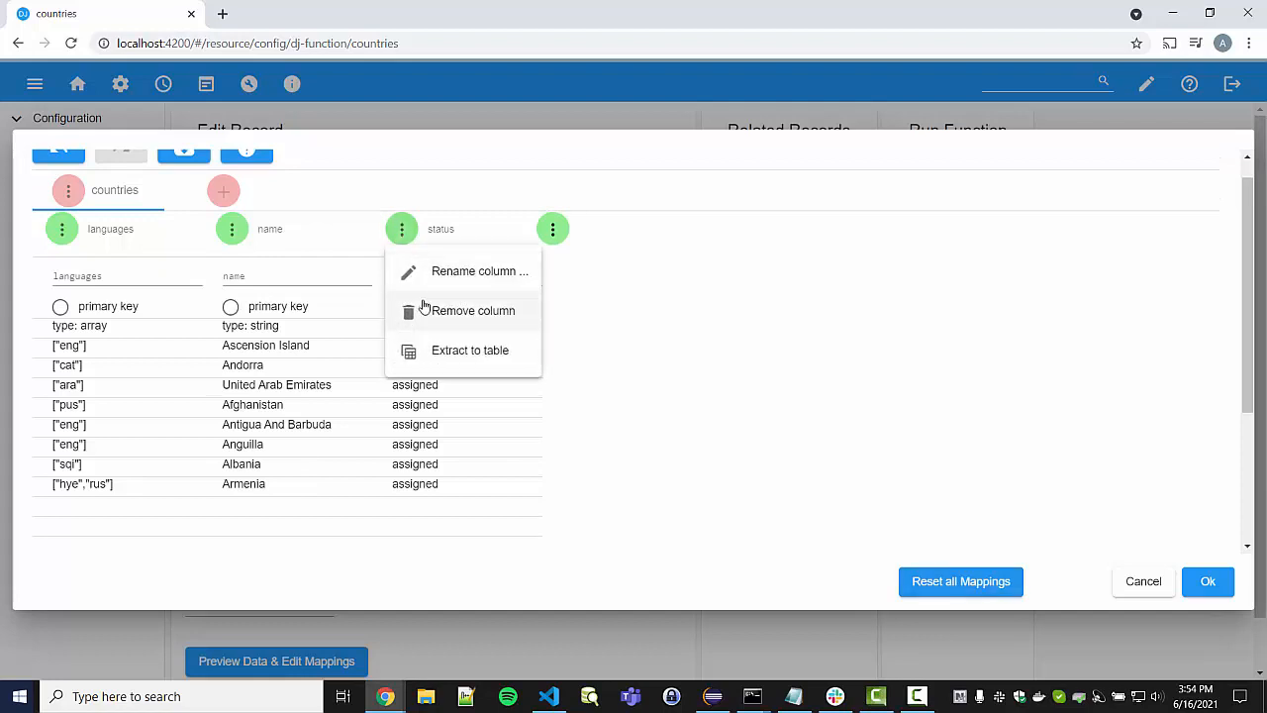
pyautogui.click(645, 358)
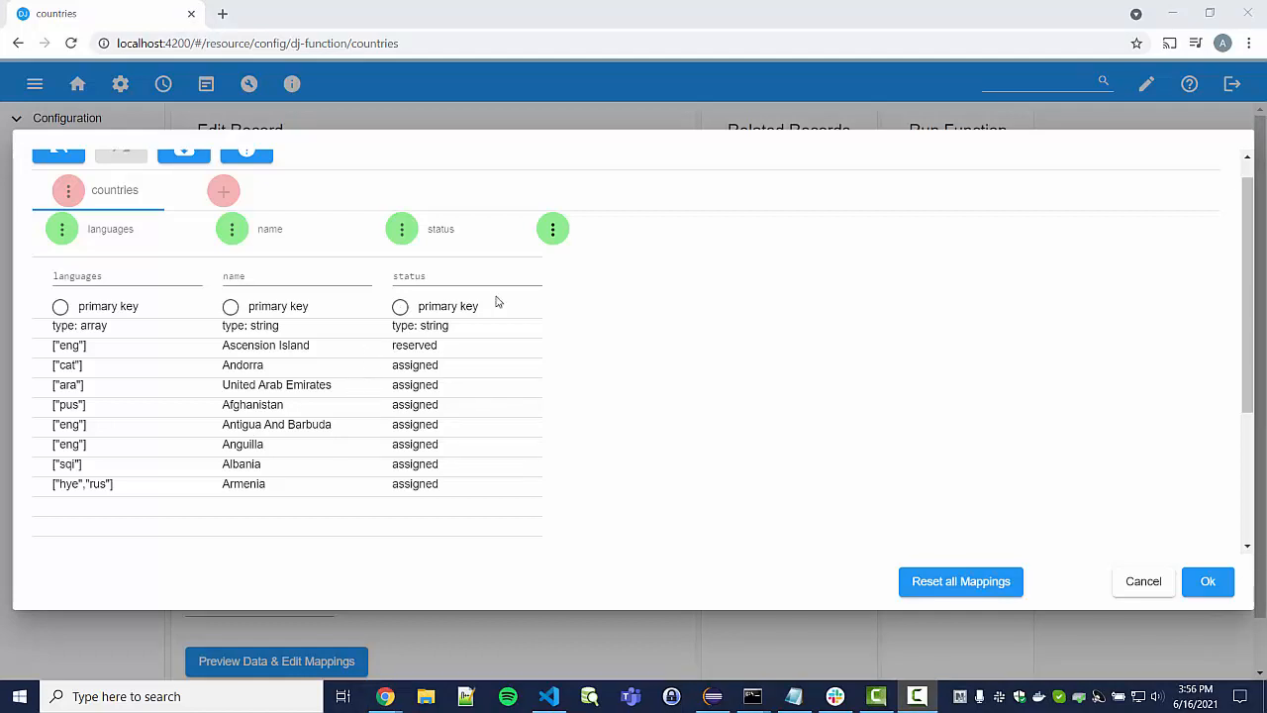
# Add the ioc and alpha3 columns to the countries table, with ioc as the primary key.
pyautogui.click(552, 230)
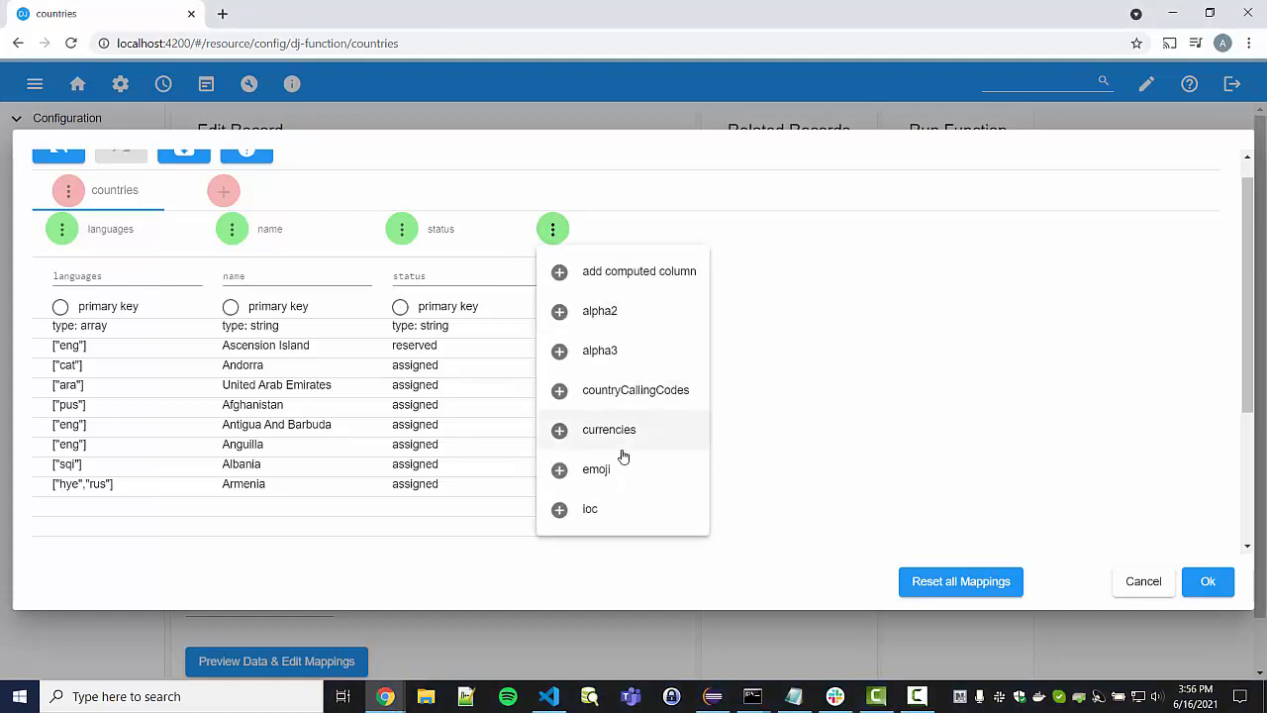
pyautogui.click(590, 508)
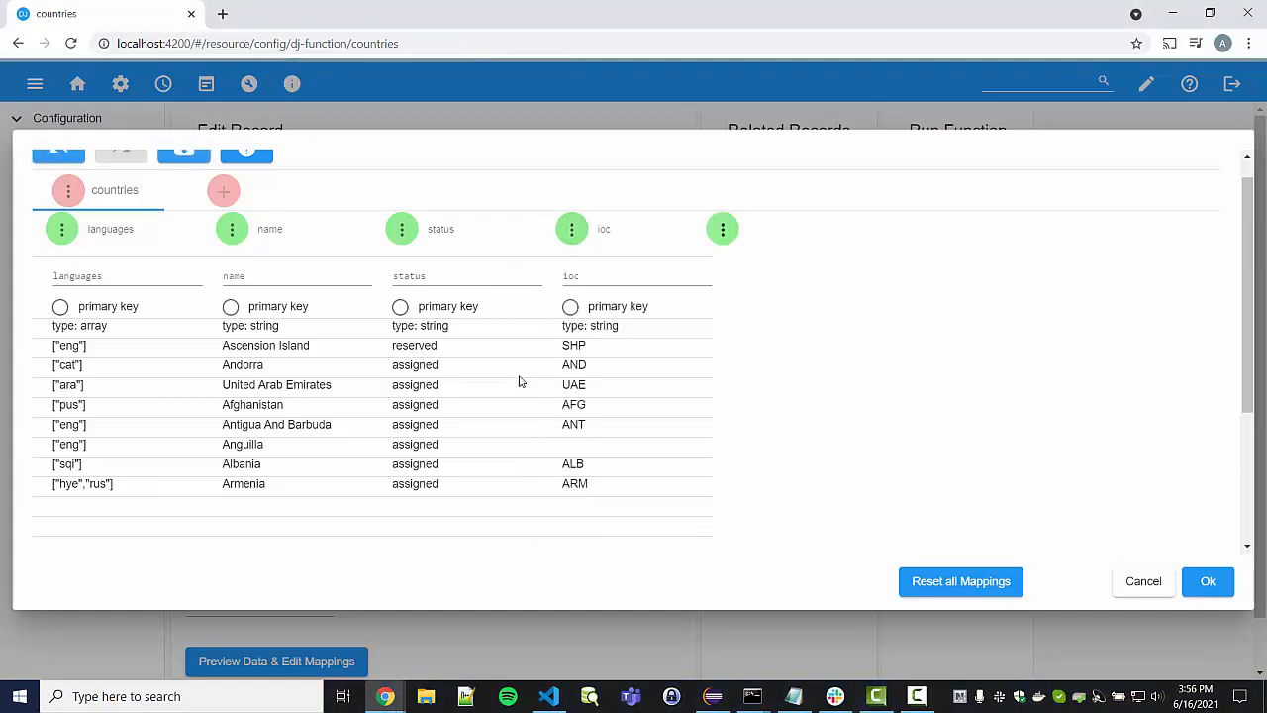
pyautogui.click(570, 307)
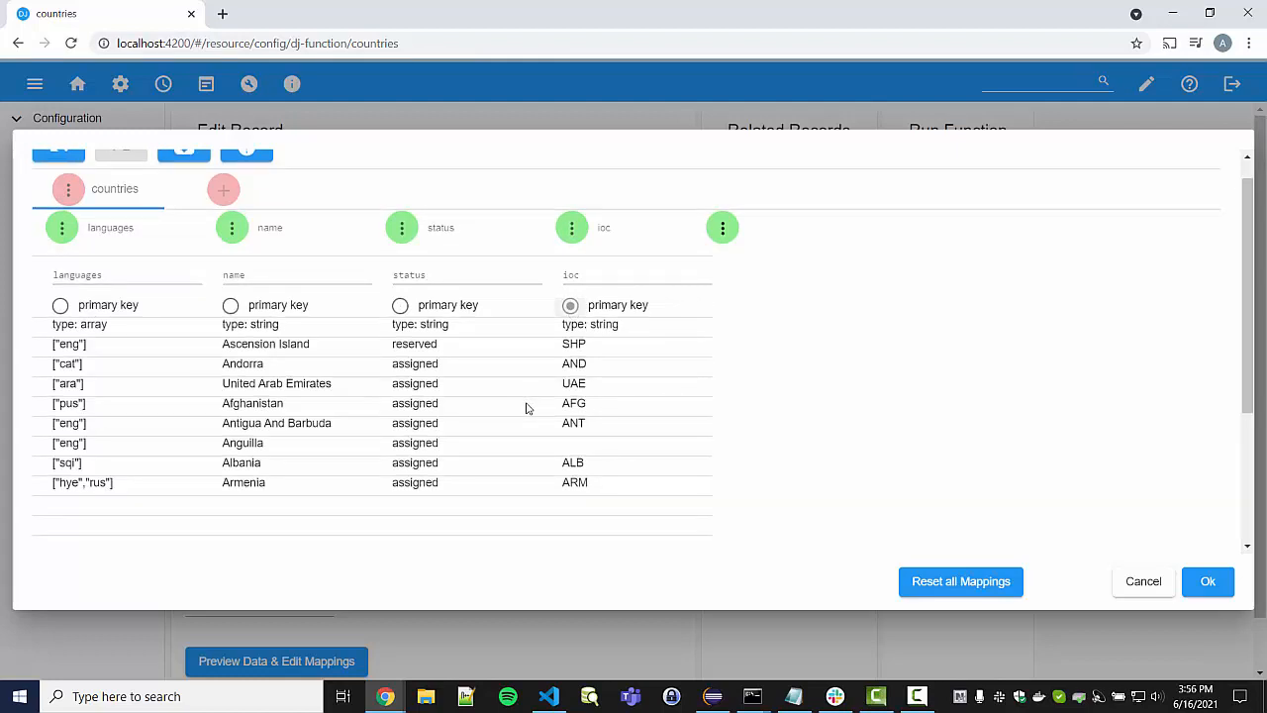
pyautogui.scroll(-1, 525, 404)
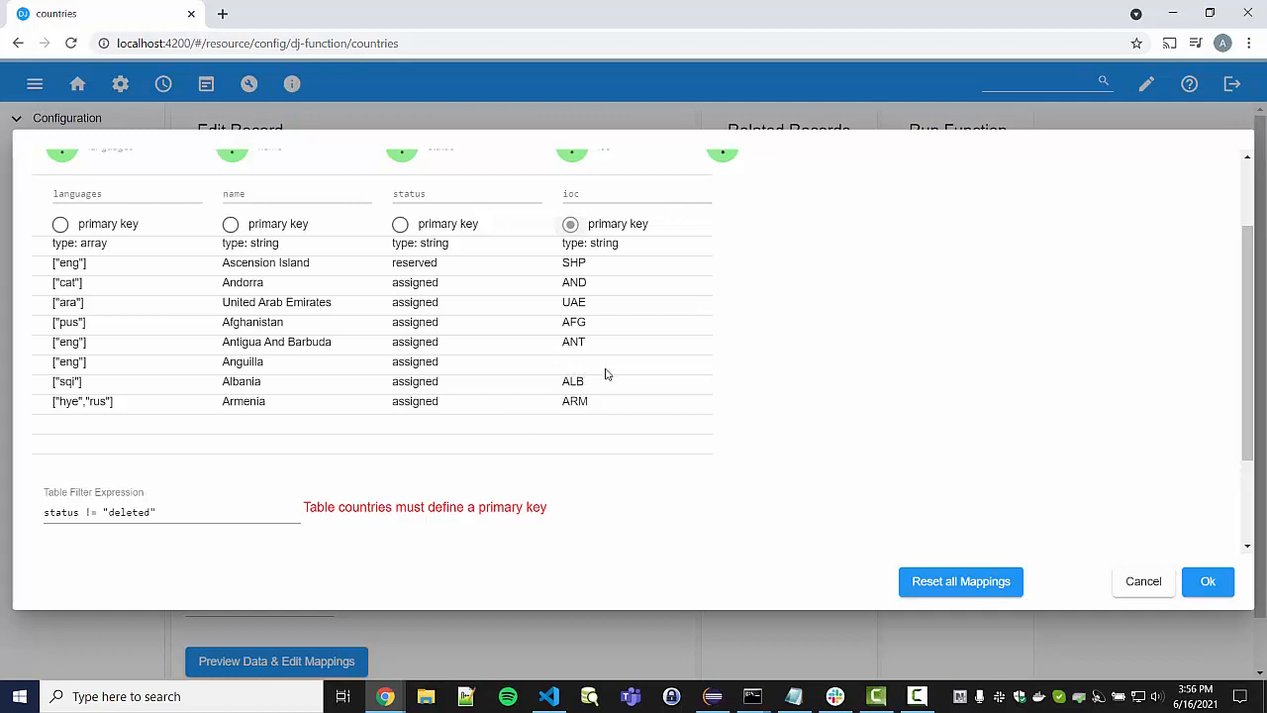
pyautogui.scroll(1, 597, 374)
pyautogui.click(723, 228)
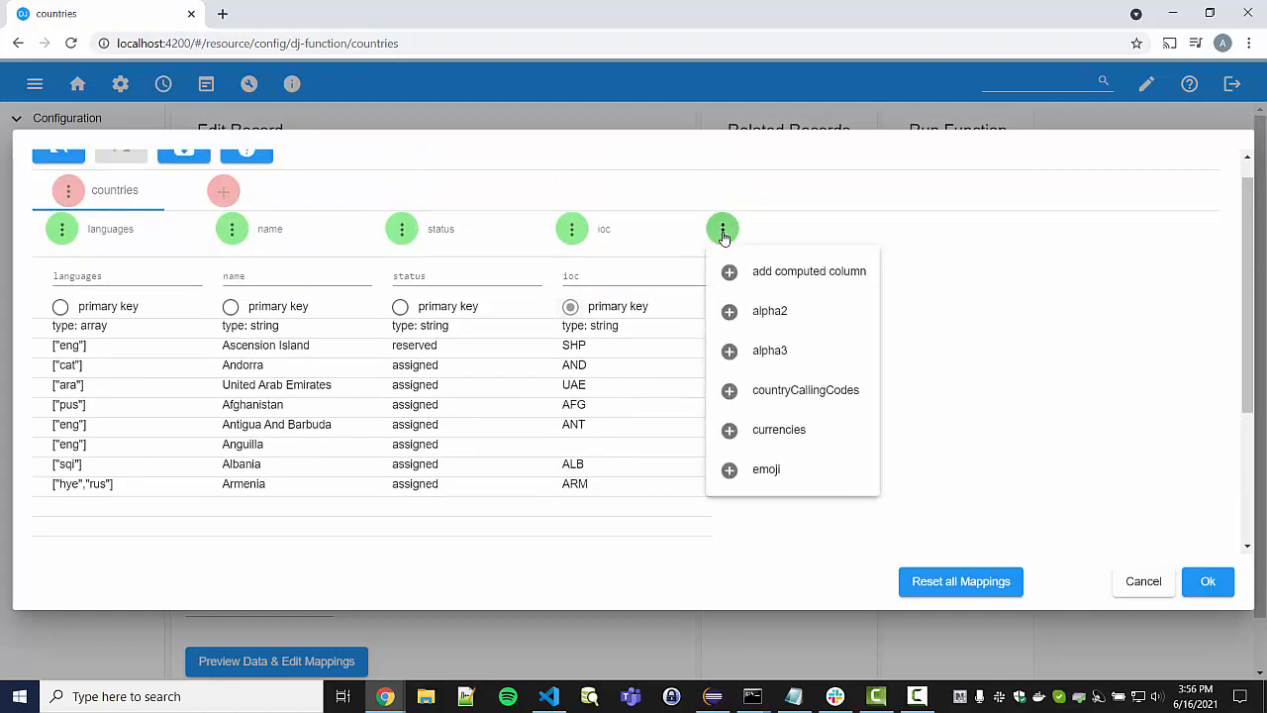
pyautogui.click(768, 359)
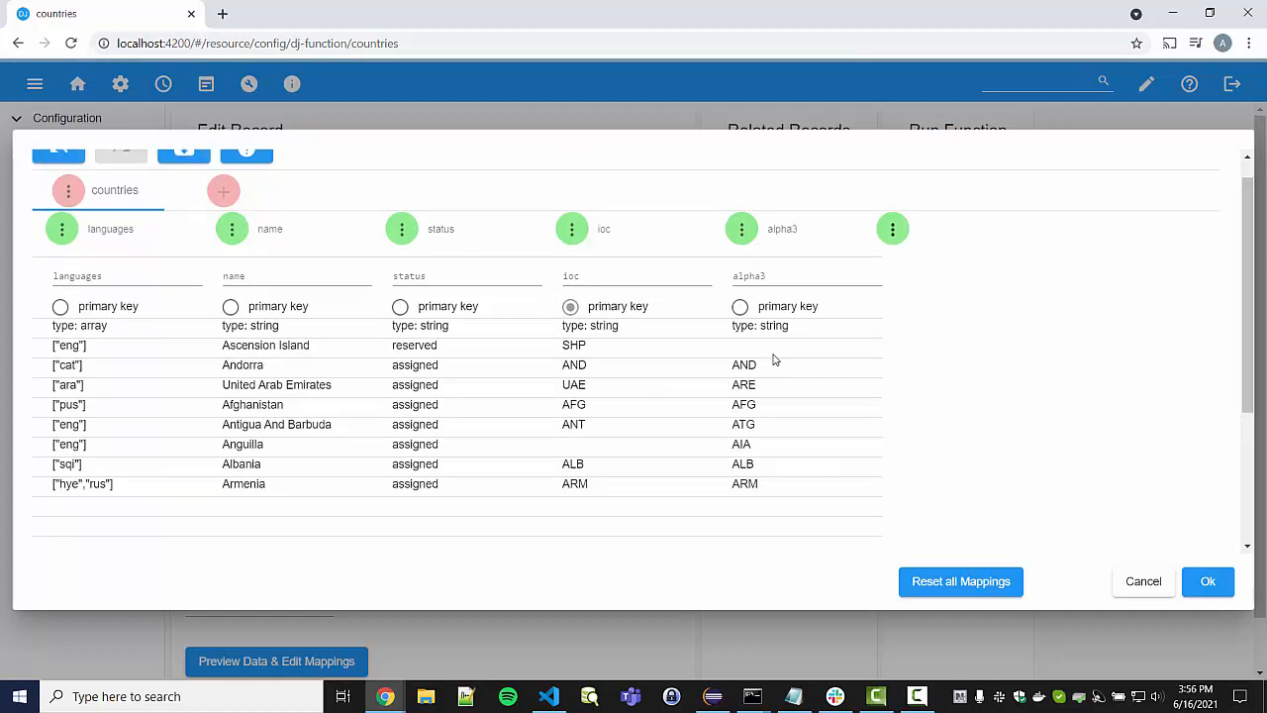
# Add the alpha2 column to the countries table and make it the primary key.
pyautogui.click(892, 228)
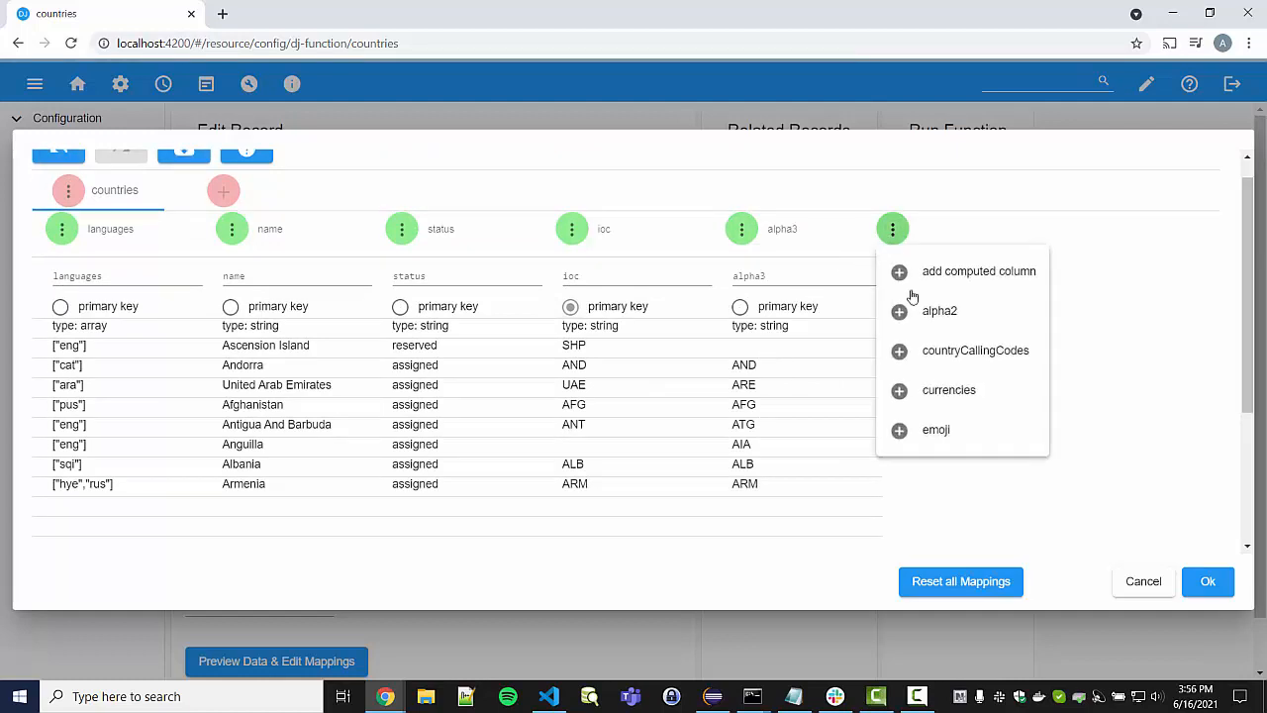
pyautogui.click(928, 313)
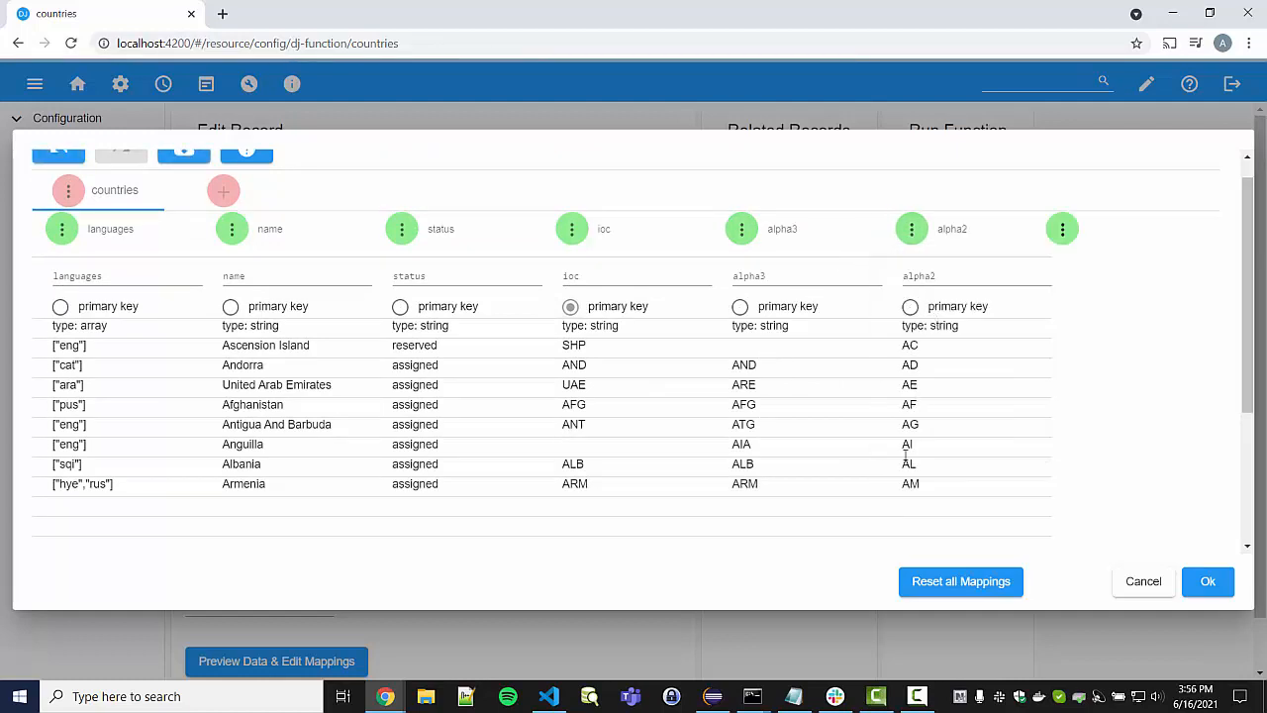
pyautogui.click(910, 308)
# Remove the ioc and alpha3 columns from the countries table.
pyautogui.click(571, 234)
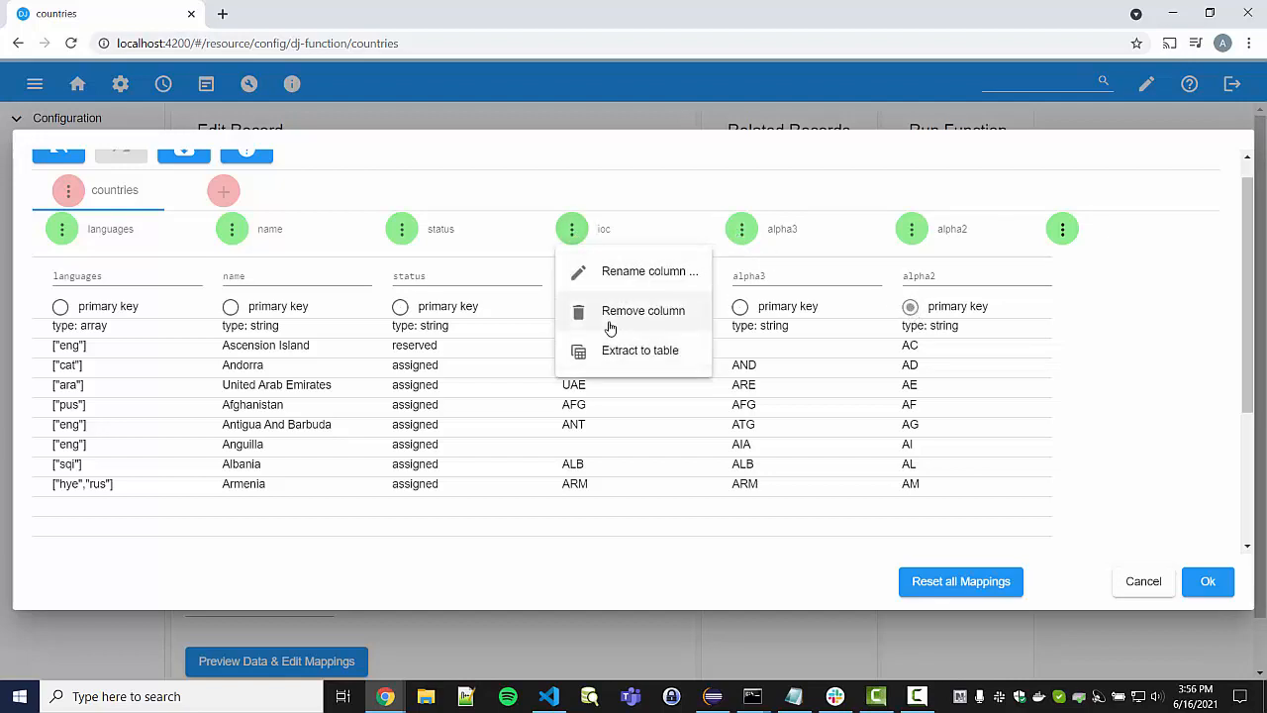
pyautogui.click(615, 309)
pyautogui.click(571, 229)
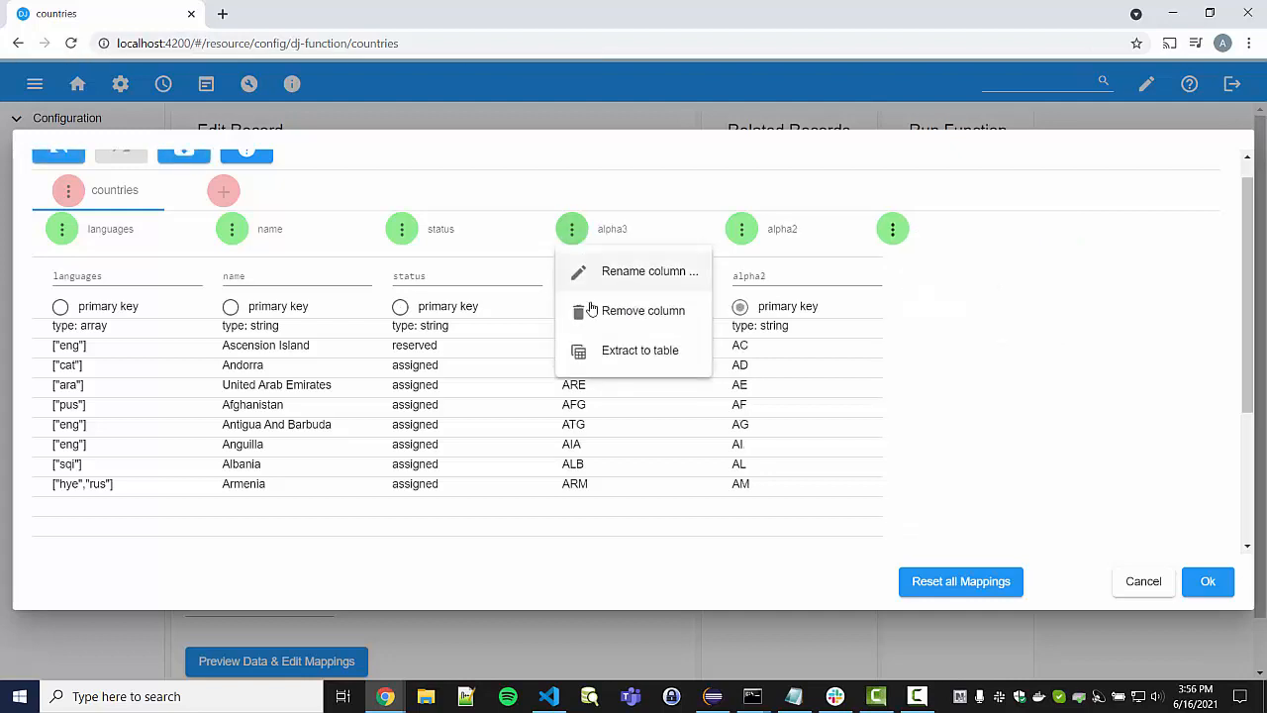
pyautogui.click(596, 312)
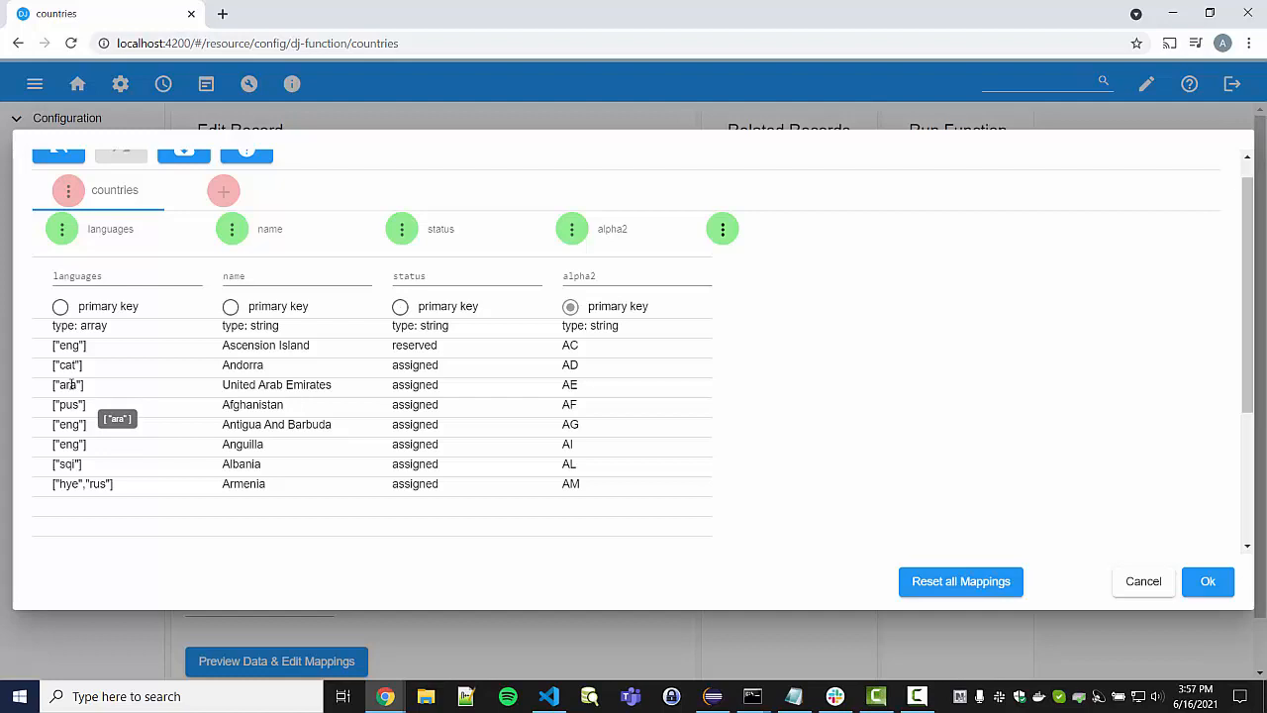
# Extract the languages column into its own table and remove that column from the countries table.
pyautogui.click(80, 484)
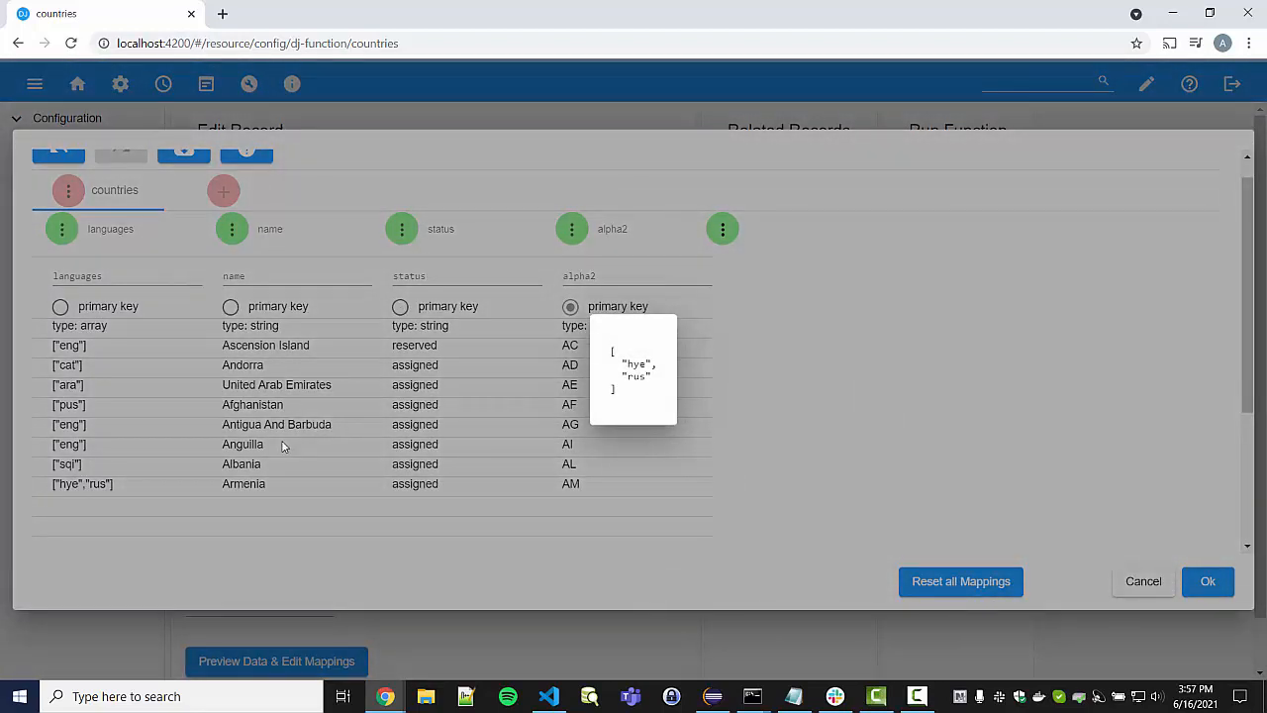
pyautogui.click(353, 464)
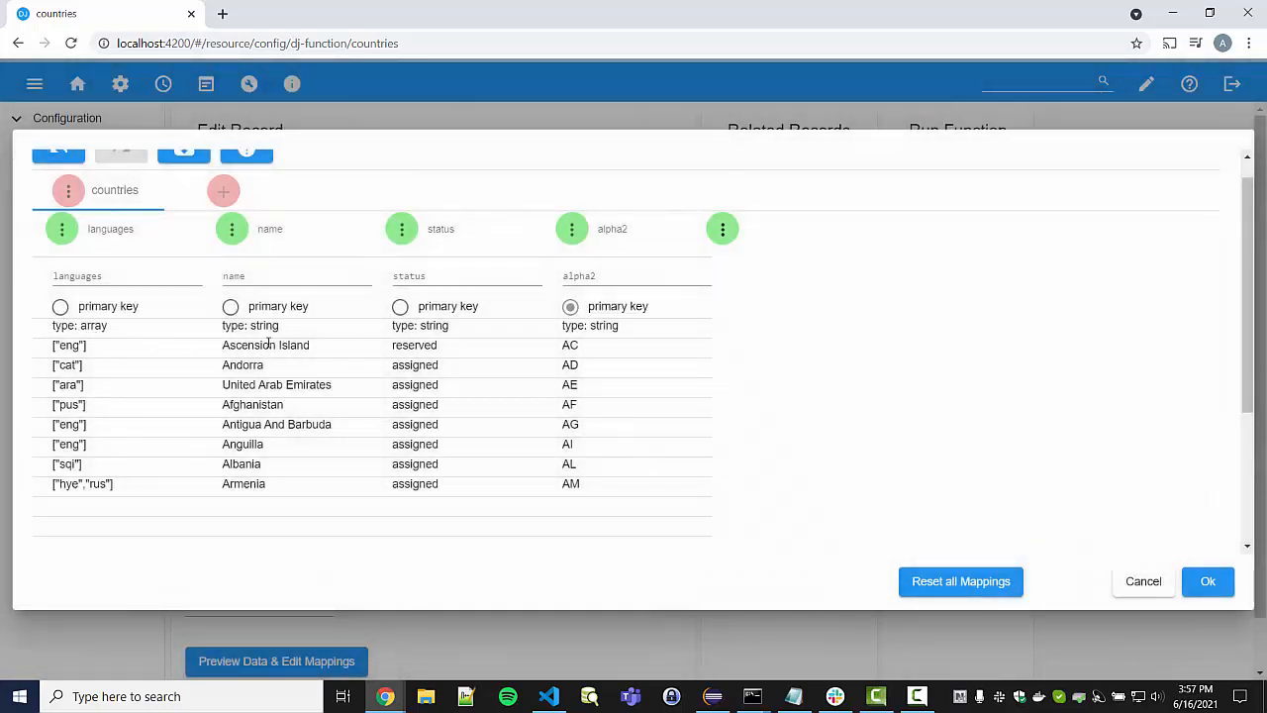
pyautogui.scroll(1, 253, 396)
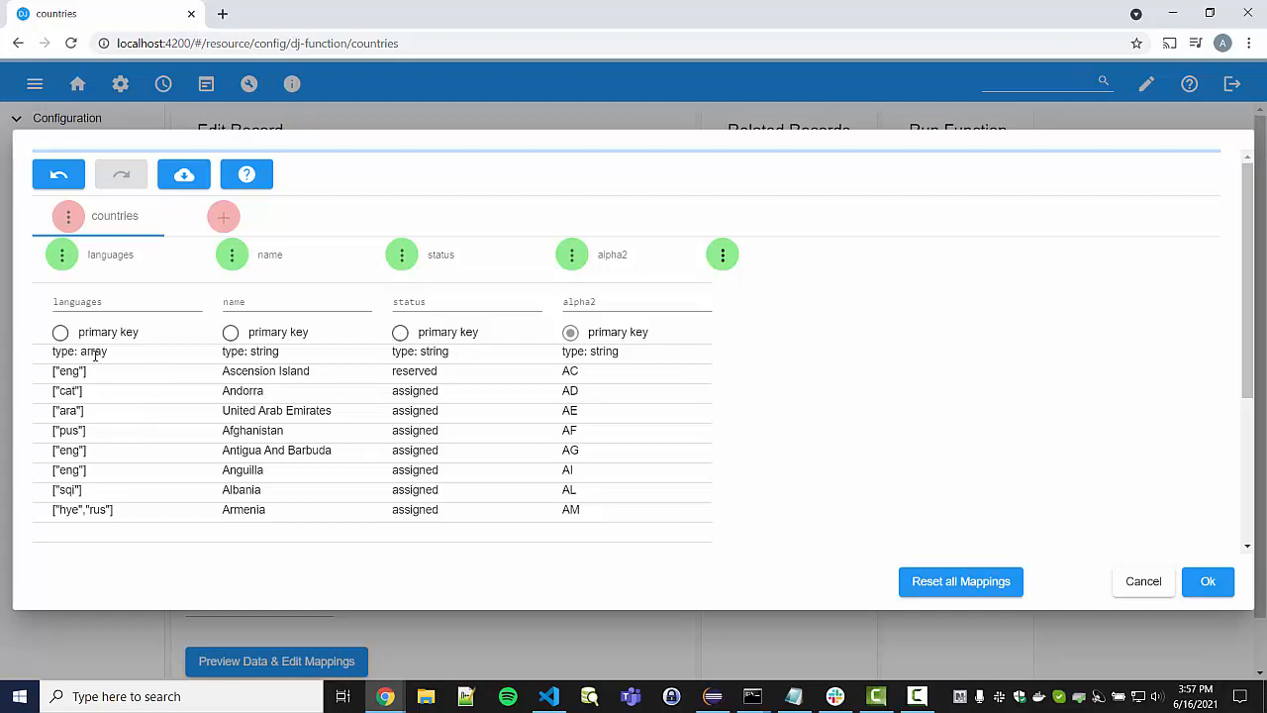
pyautogui.click(63, 257)
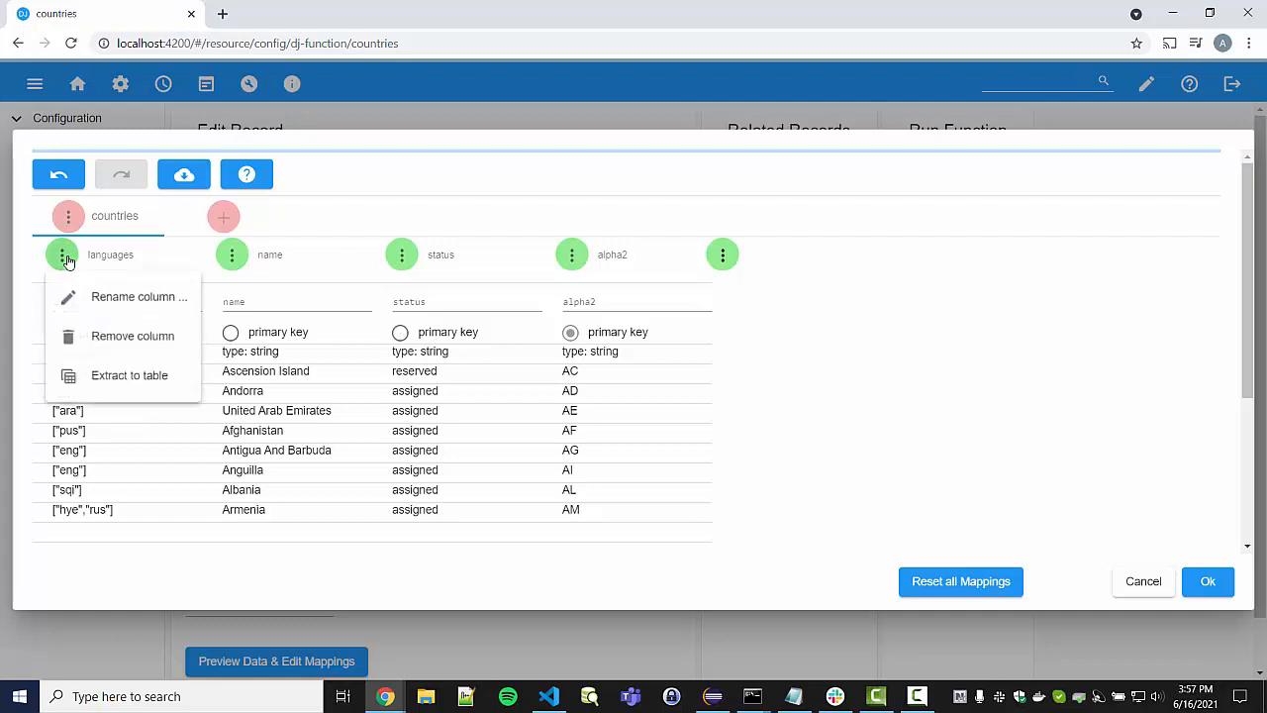
pyautogui.click(115, 381)
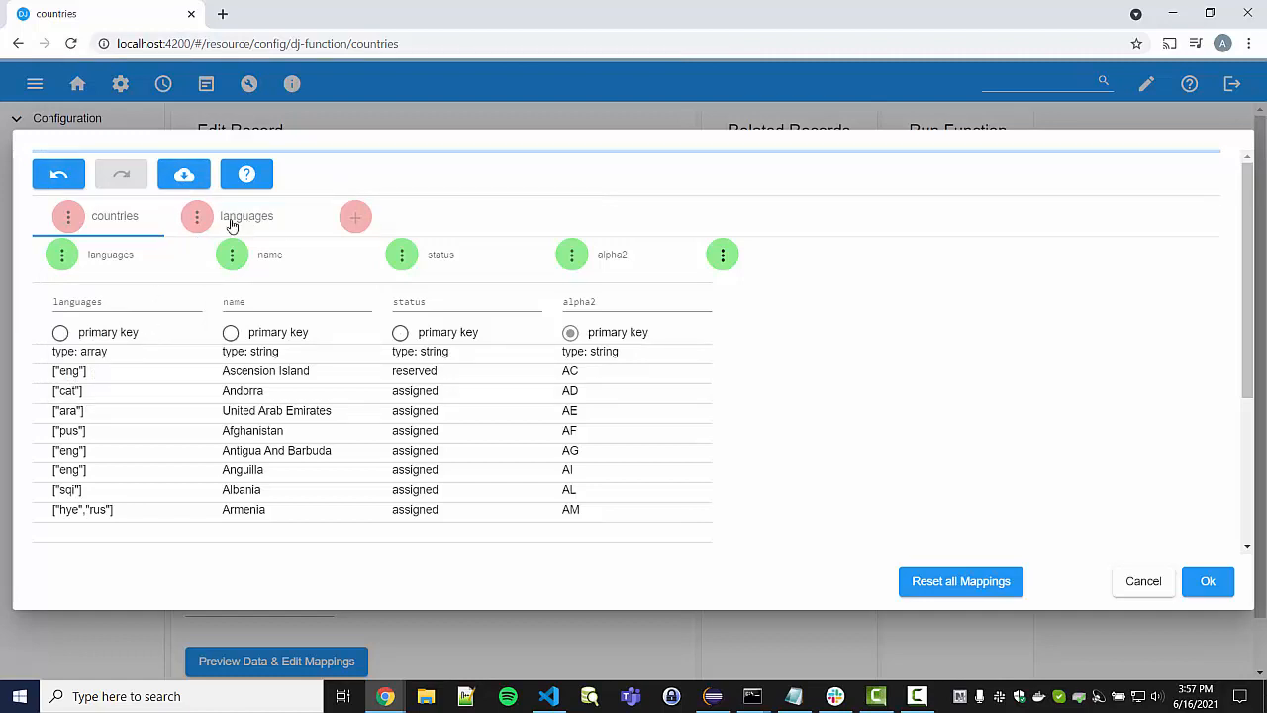
pyautogui.click(62, 259)
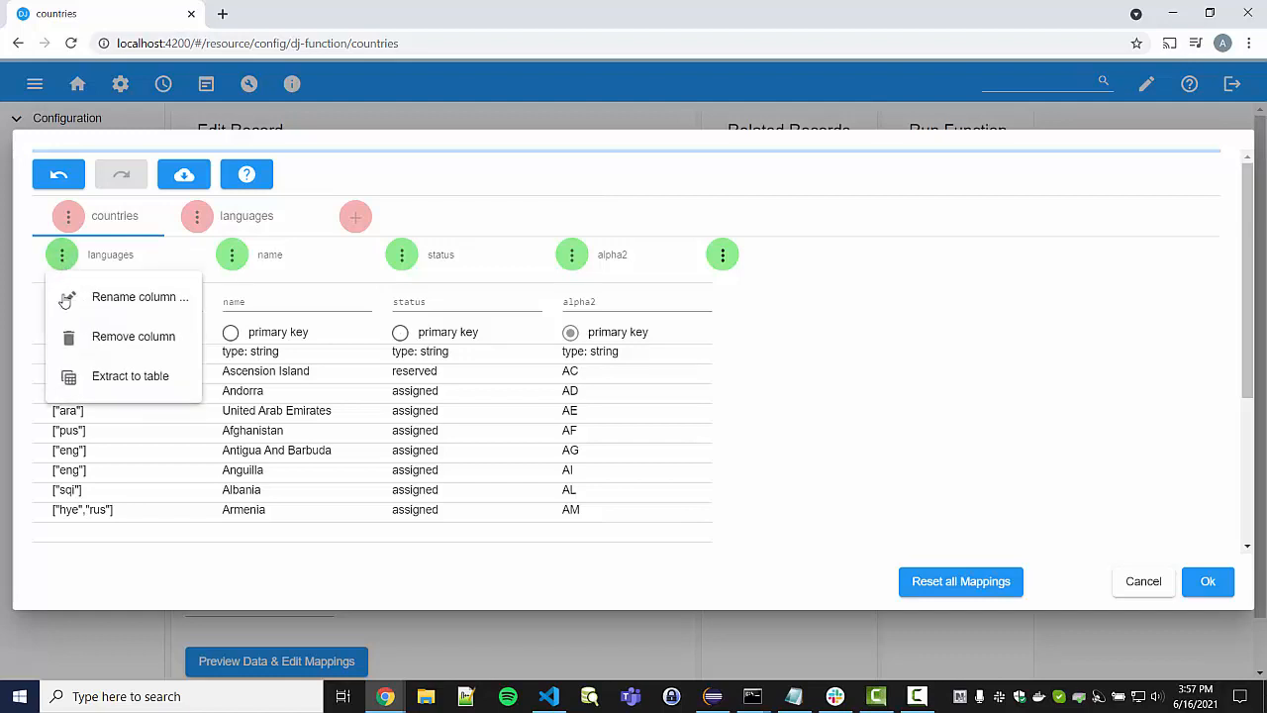
pyautogui.click(102, 342)
# Add a computed column to the languages table and rename it id.
pyautogui.click(247, 222)
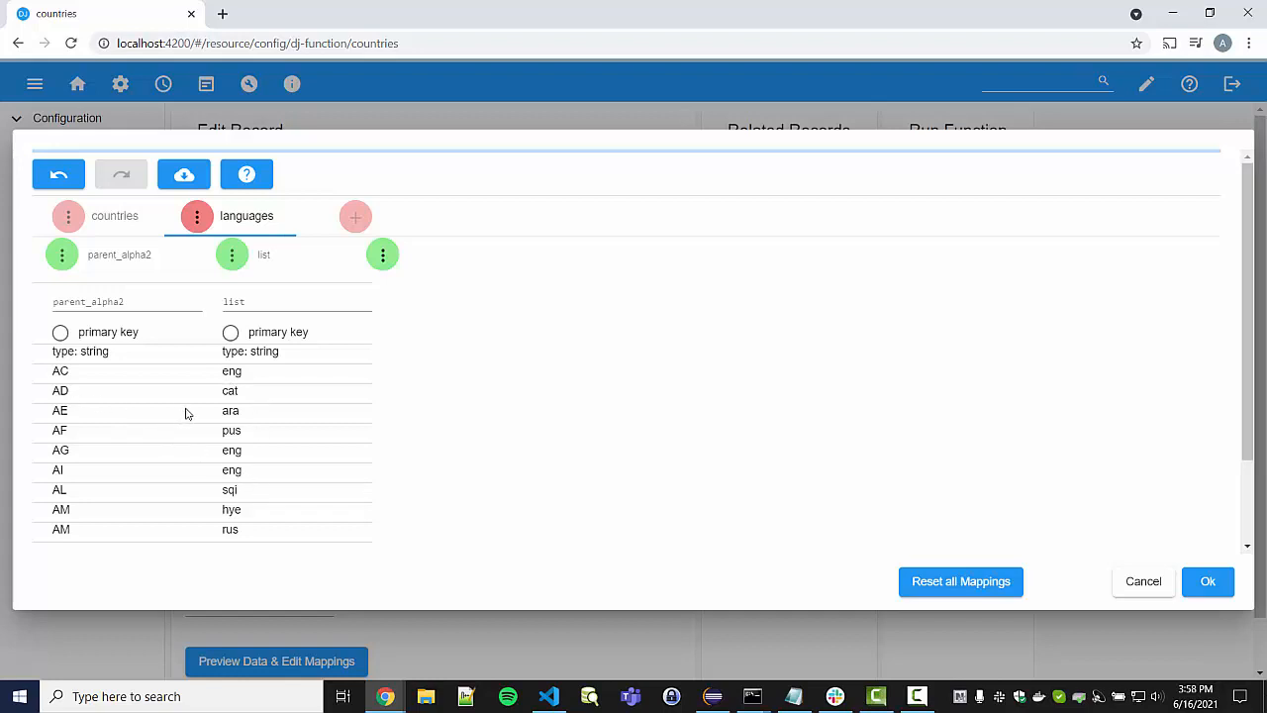
pyautogui.click(385, 257)
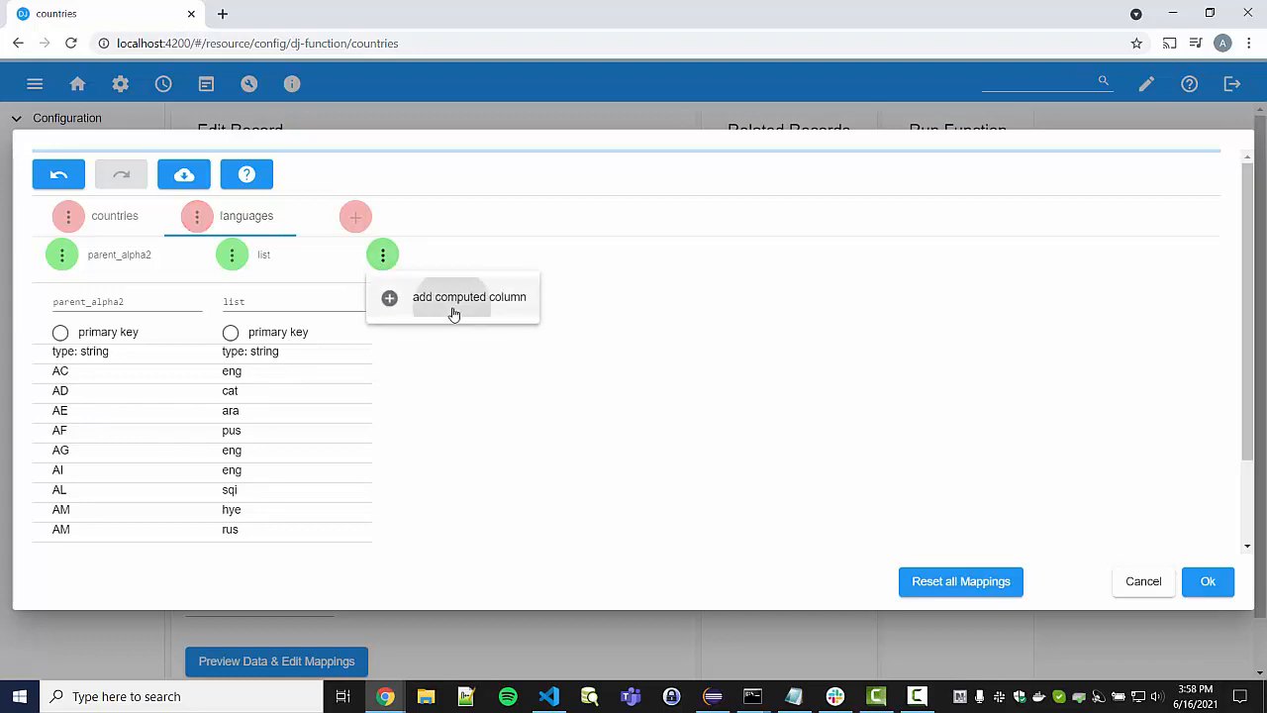
pyautogui.click(454, 314)
pyautogui.moveTo(459, 303); pyautogui.dragTo(379, 307)
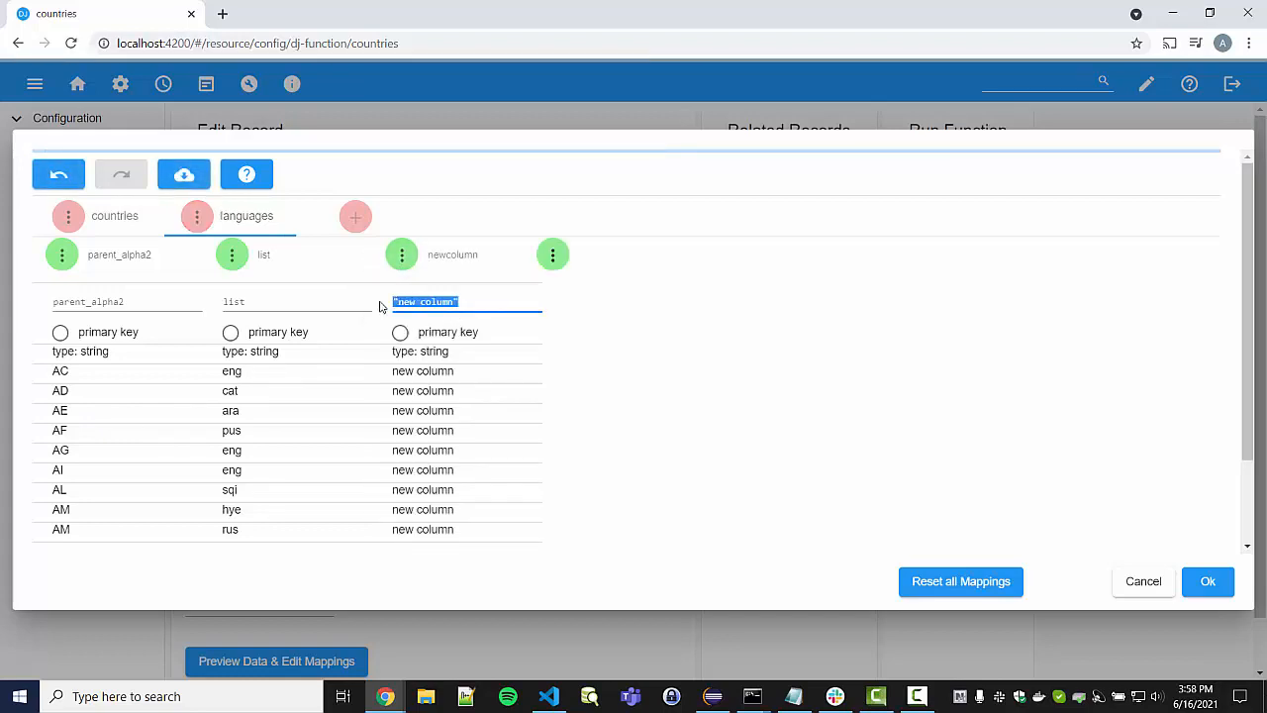
pyautogui.write('id')
pyautogui.press('BackSpace')
pyautogui.press('BackSpace')
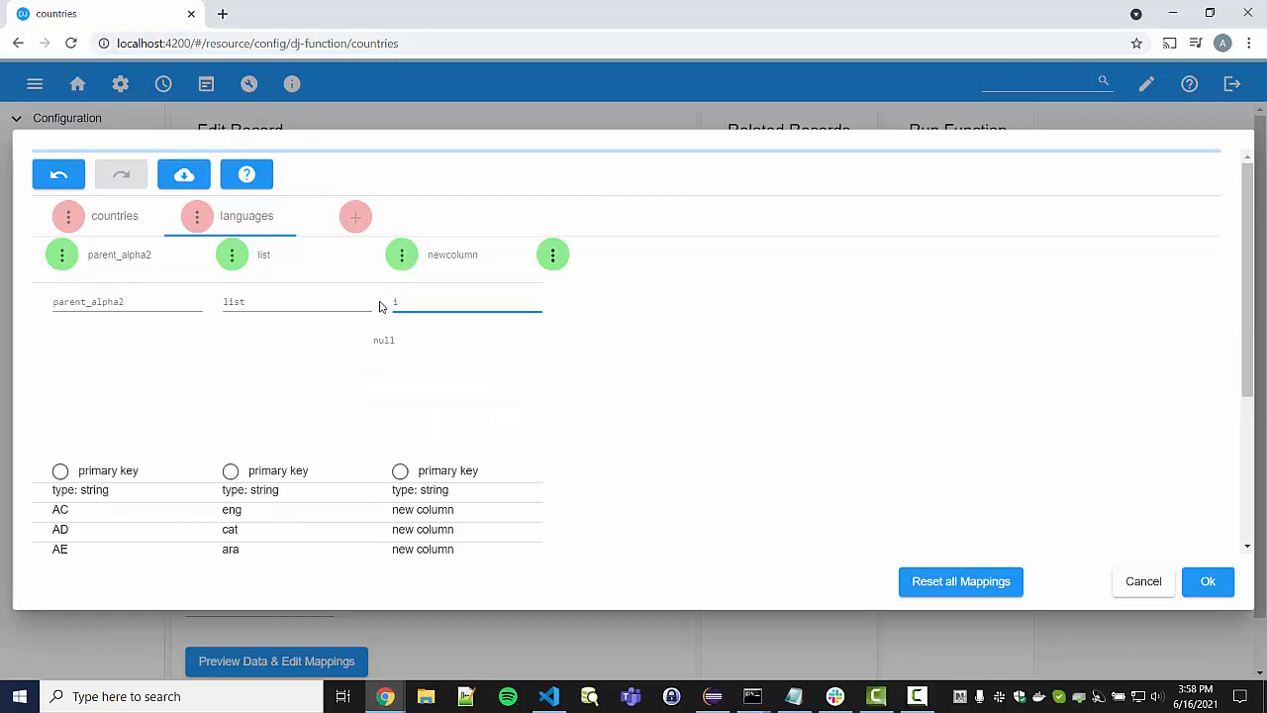
pyautogui.click(401, 260)
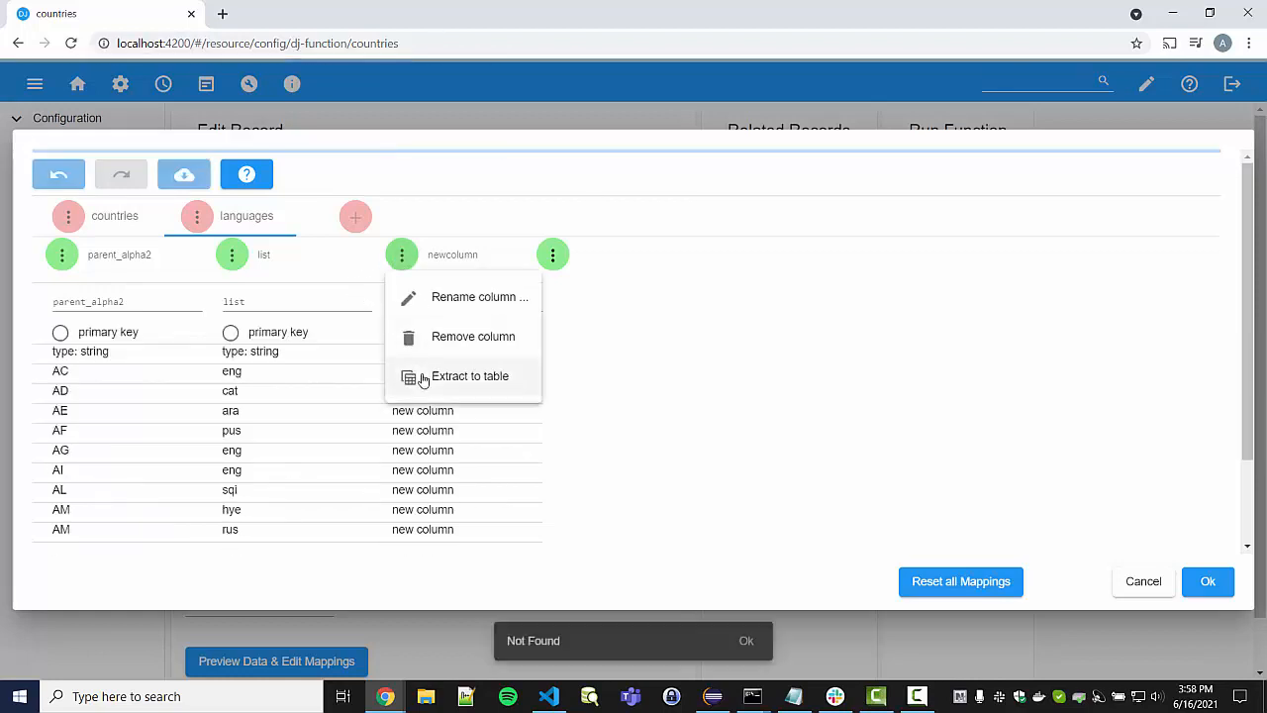
pyautogui.click(477, 297)
pyautogui.write('id')
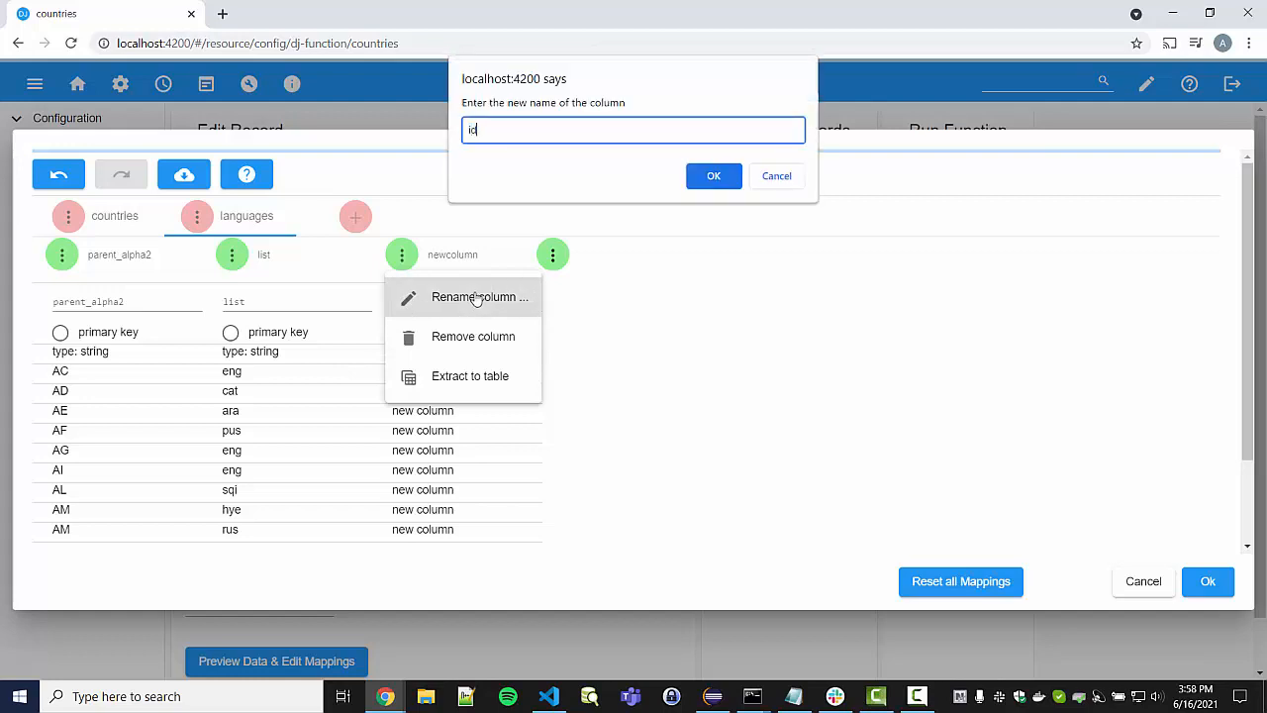
pyautogui.click(714, 176)
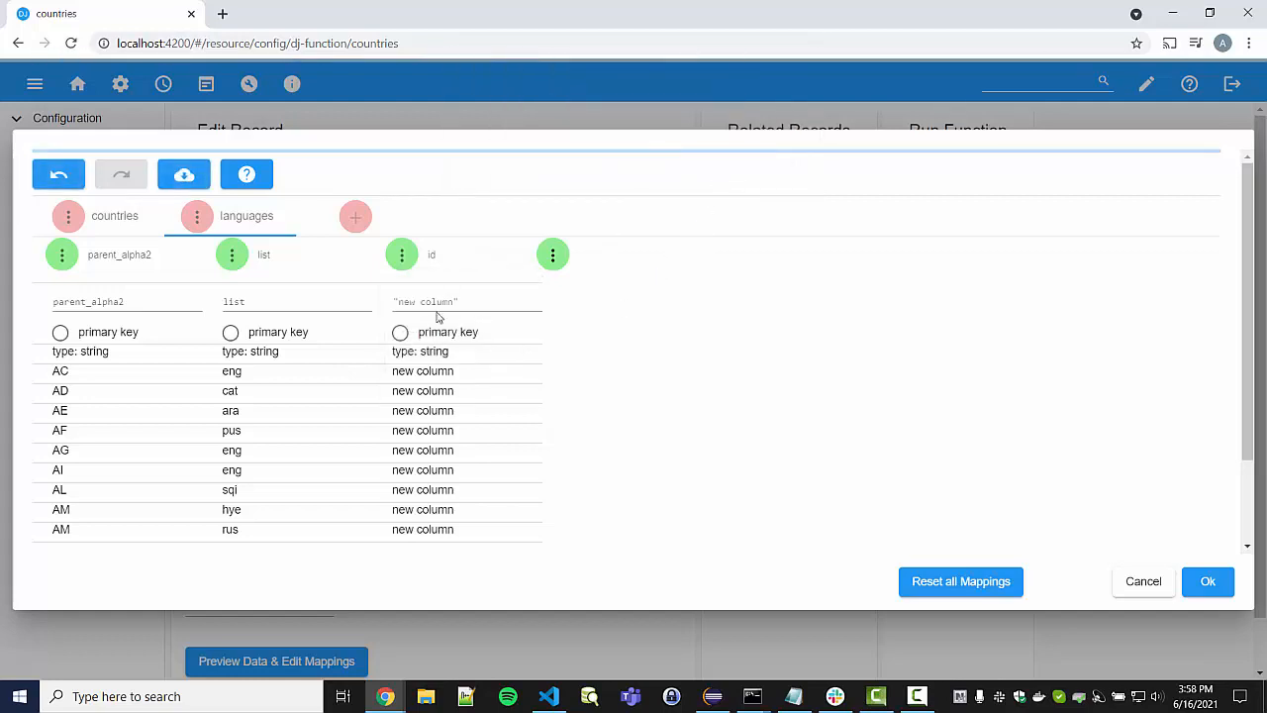
# Set the id column's expression in the languages table to $index().
pyautogui.click(469, 304)
pyautogui.tripleClick(470, 304)
pyautogui.write('$index()')
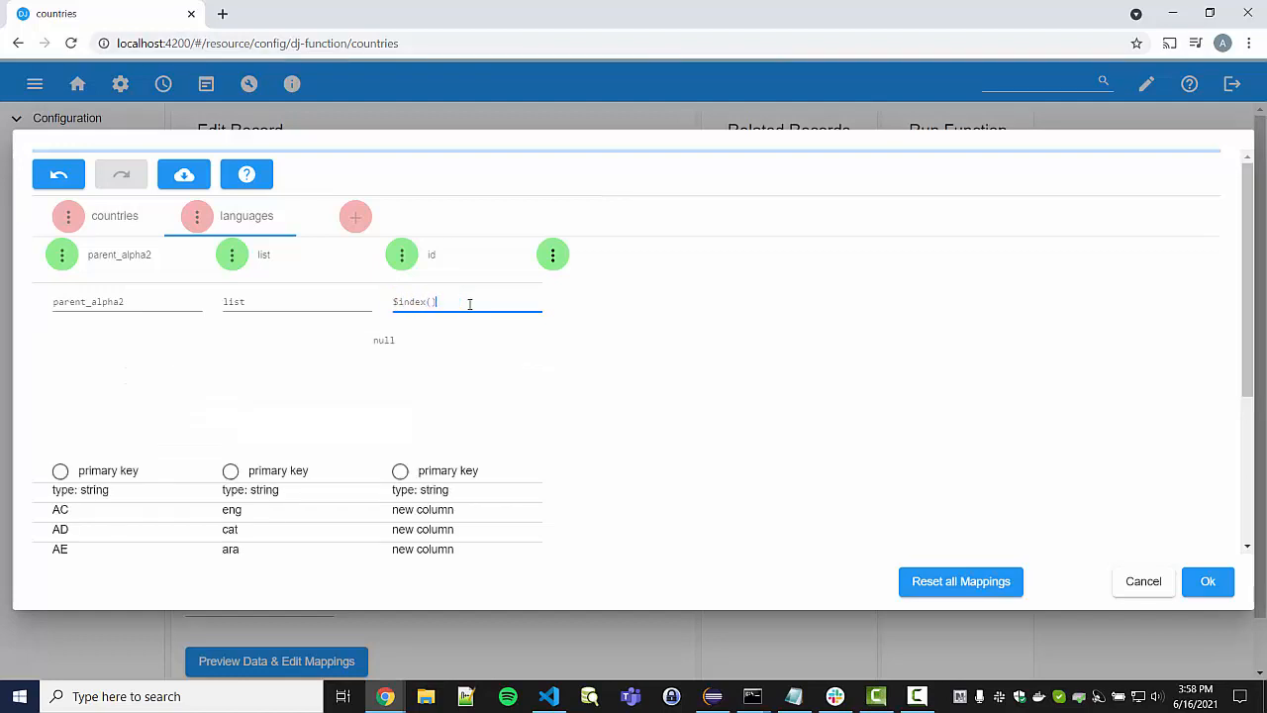
pyautogui.click(545, 359)
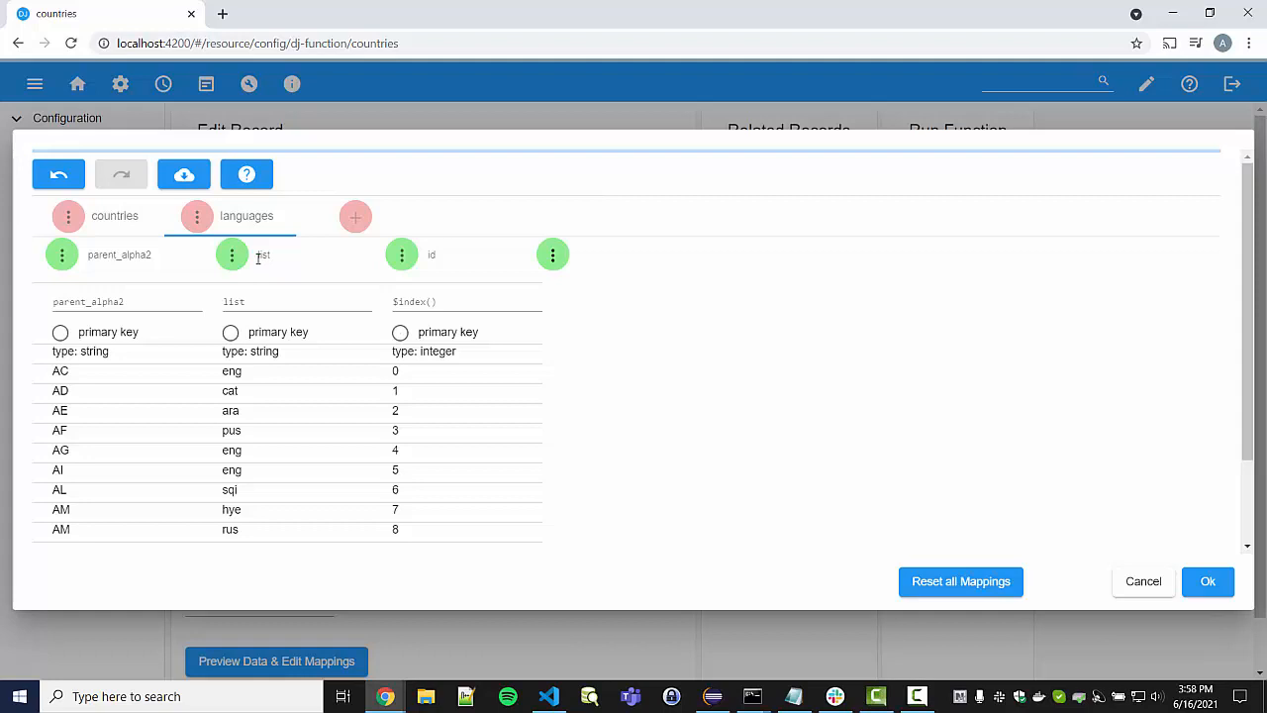
# Try appending "<<<<" to the list column's expression in the languages table, and undo the change.
pyautogui.click(273, 303)
pyautogui.write('& ""')
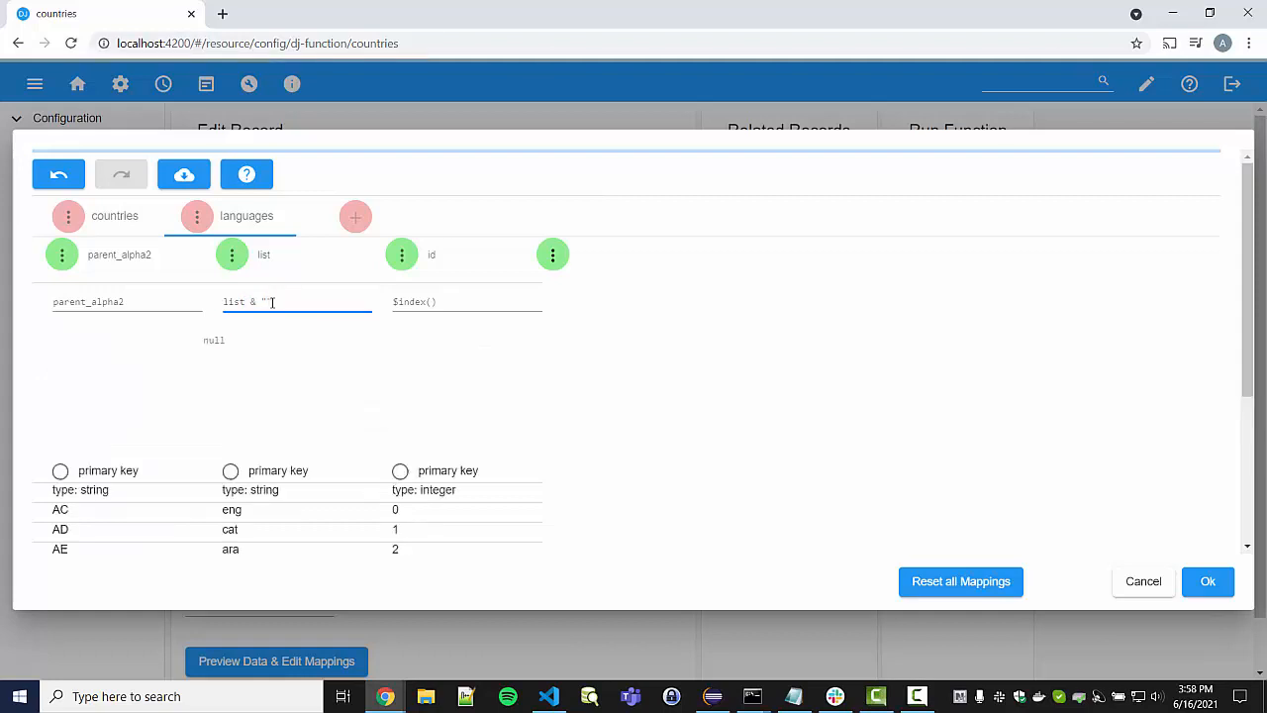
pyautogui.press('Tab')
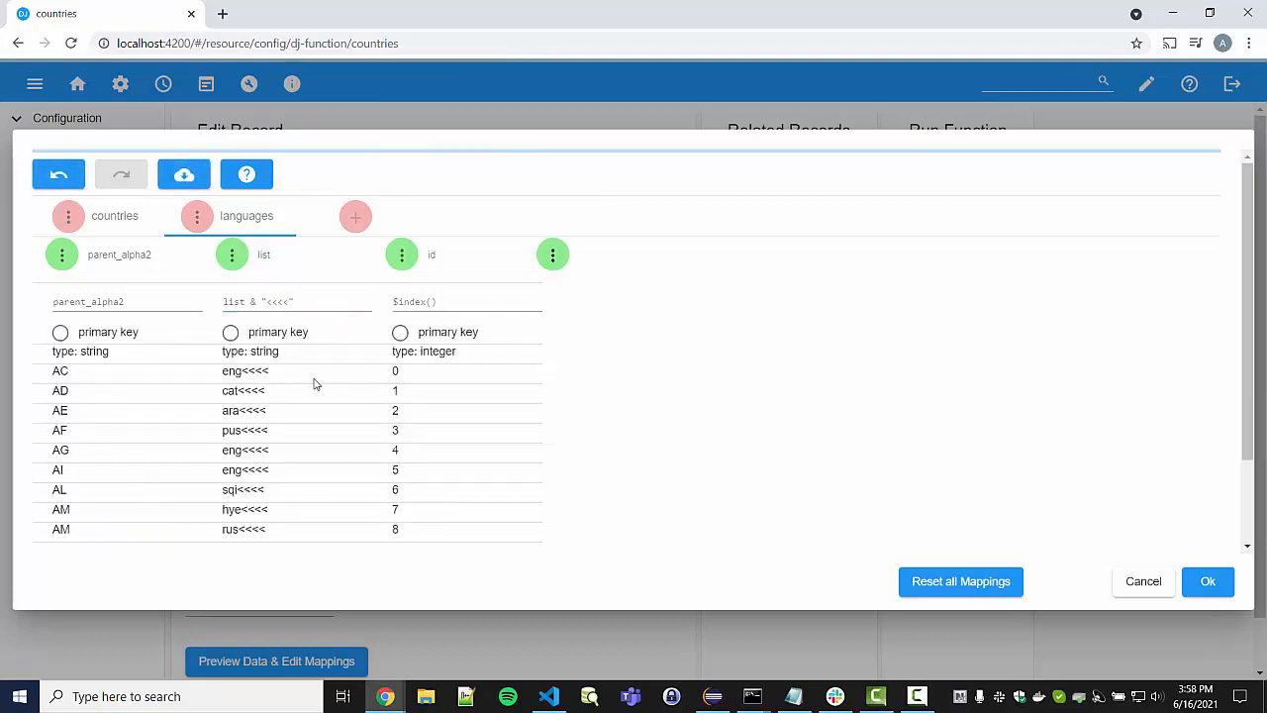
pyautogui.click(68, 182)
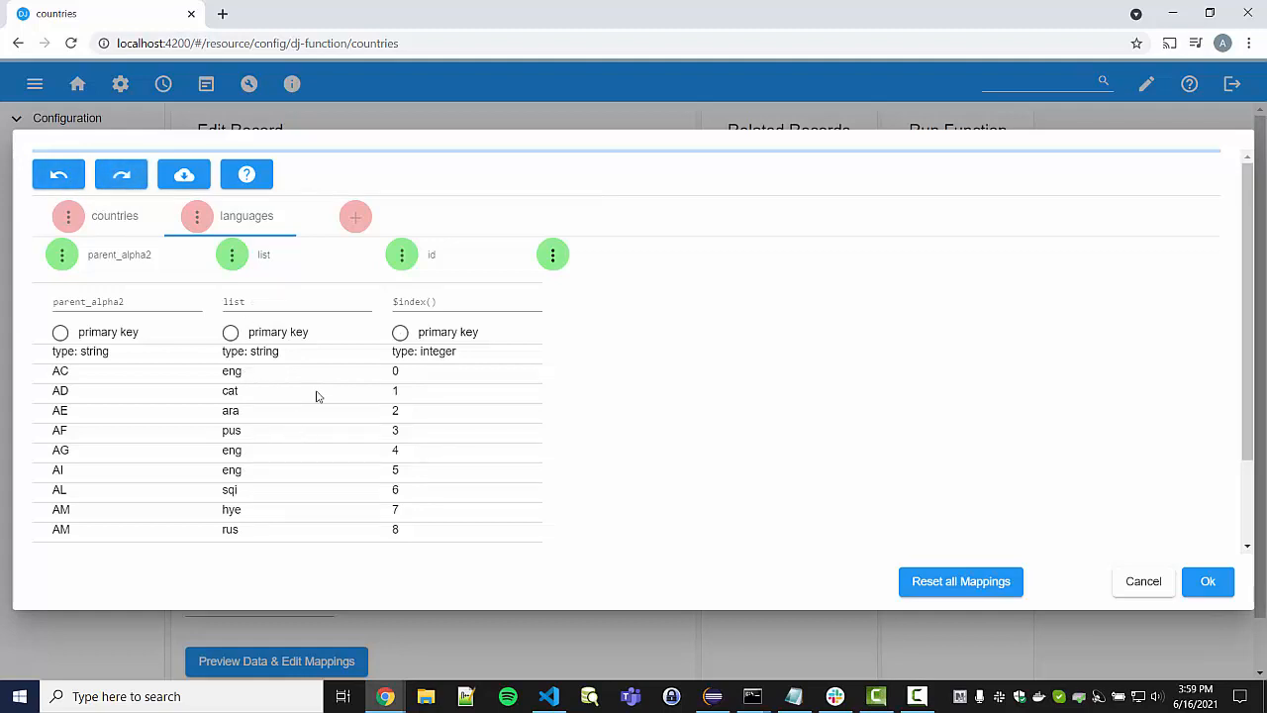
# Make id the primary key of the languages table, accept the mappings and save the countries function.
pyautogui.click(402, 336)
pyautogui.click(1208, 584)
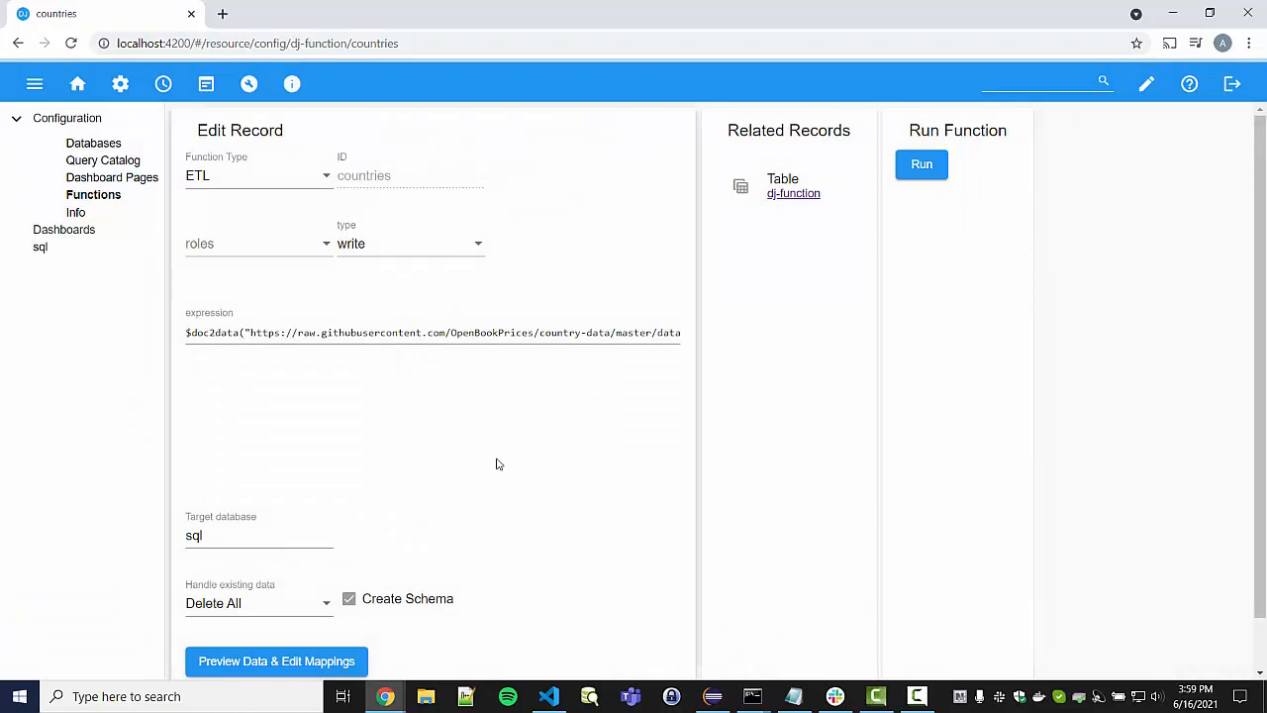
pyautogui.scroll(-1, 522, 441)
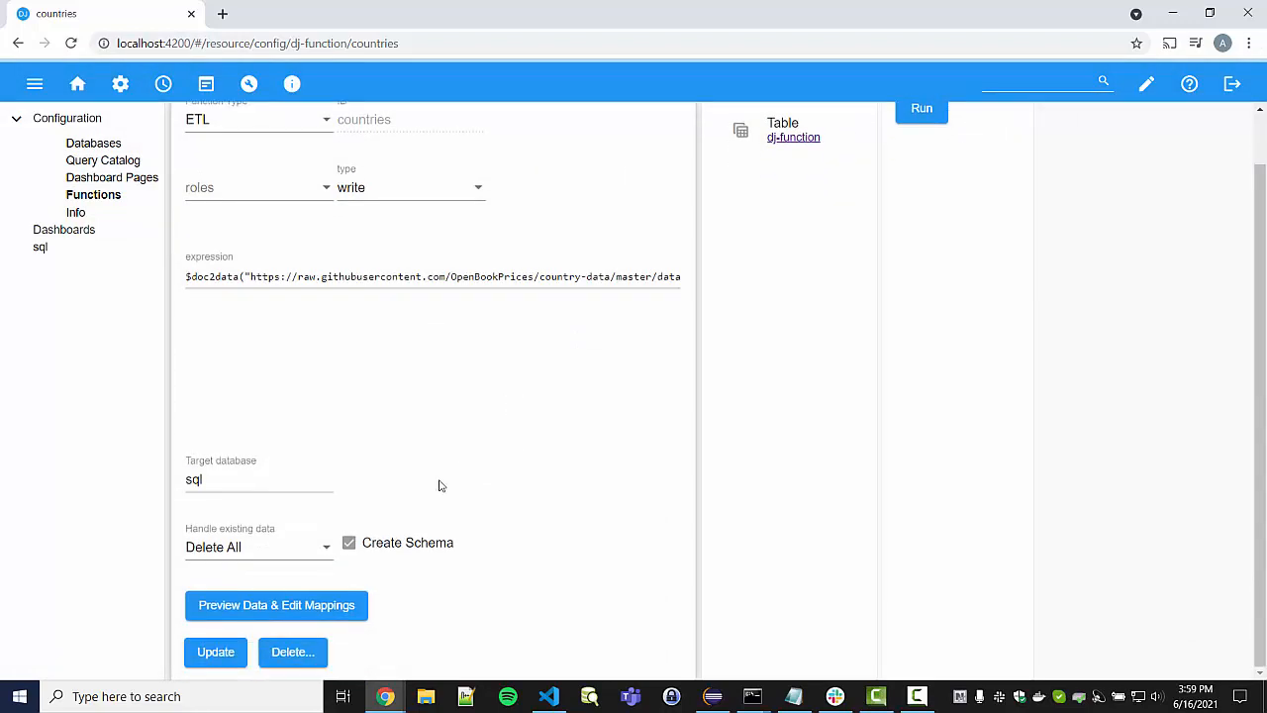
pyautogui.click(213, 653)
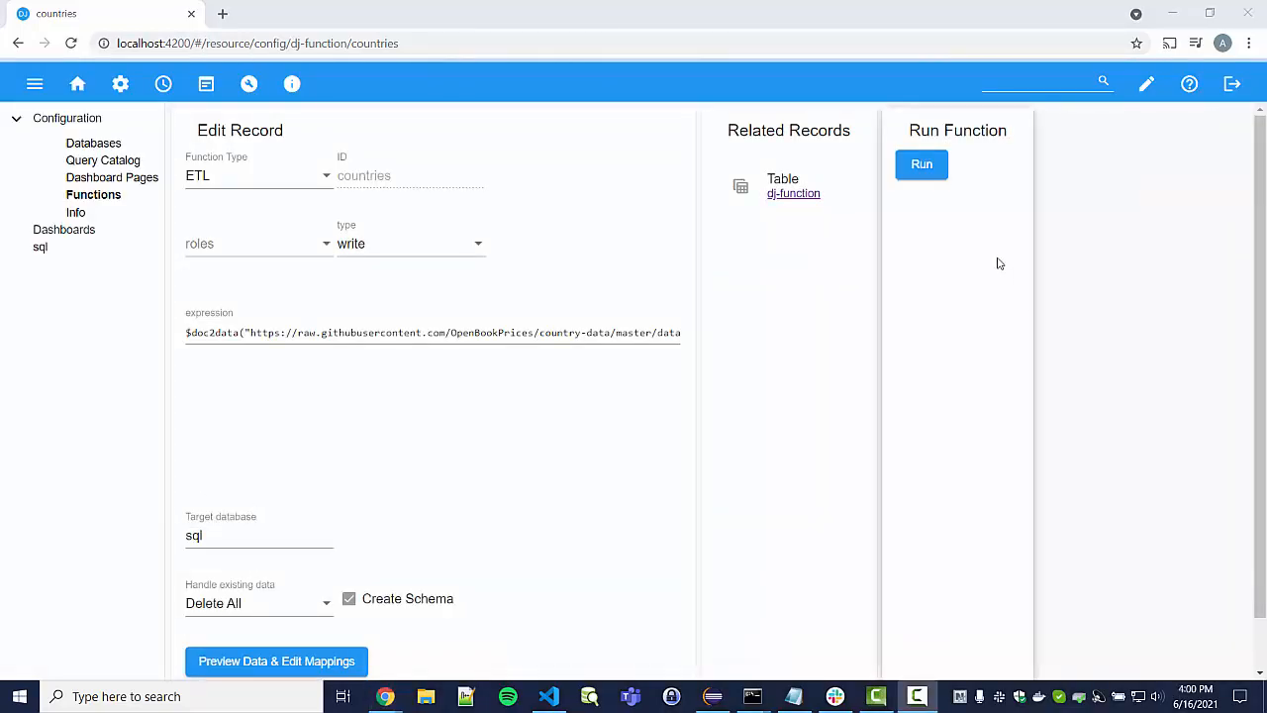
# Run the countries ETL function and reload the page to refresh its run status.
pyautogui.click(931, 174)
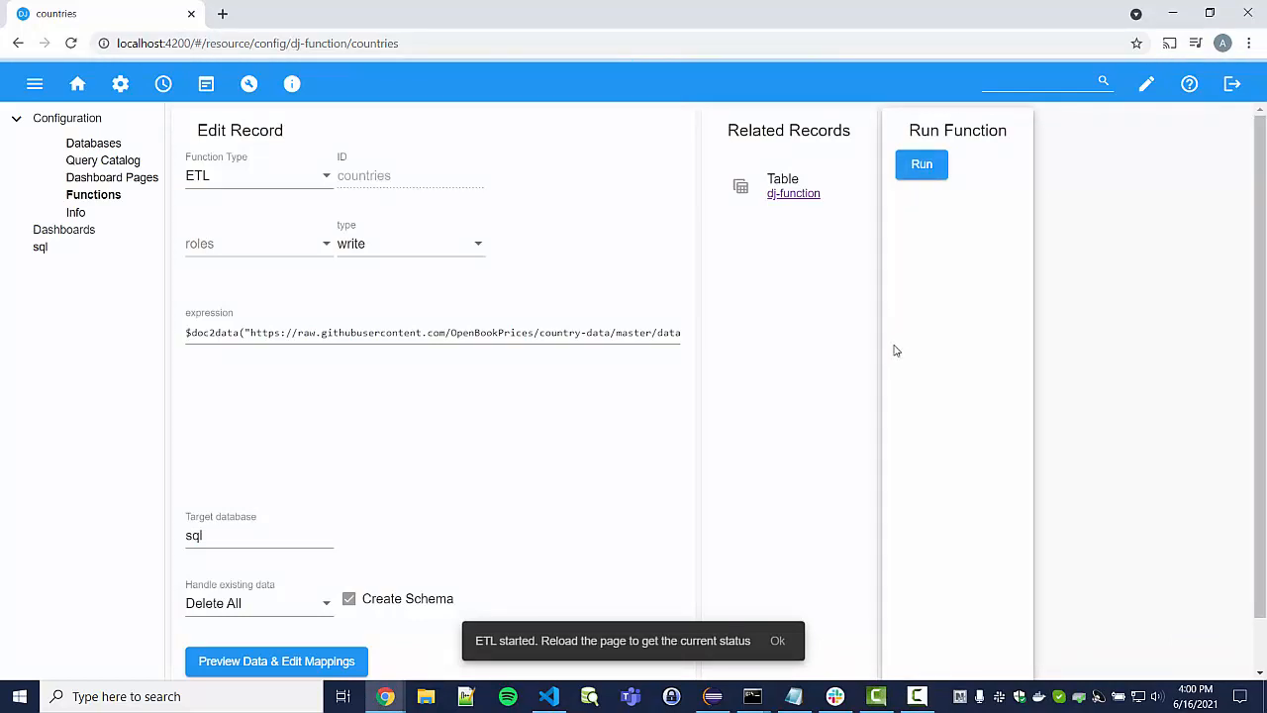
pyautogui.press('F5')
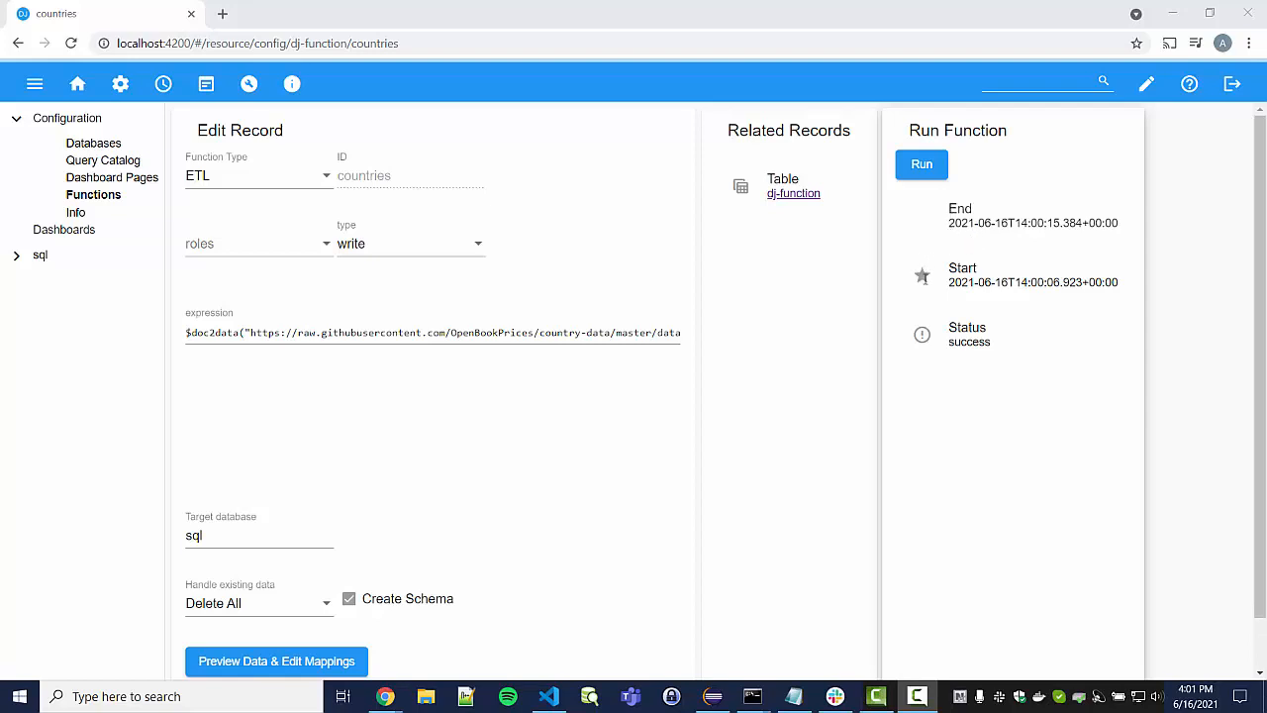
# Examine the countries table in the sql database and its AC record, and return to the table.
pyautogui.click(16, 256)
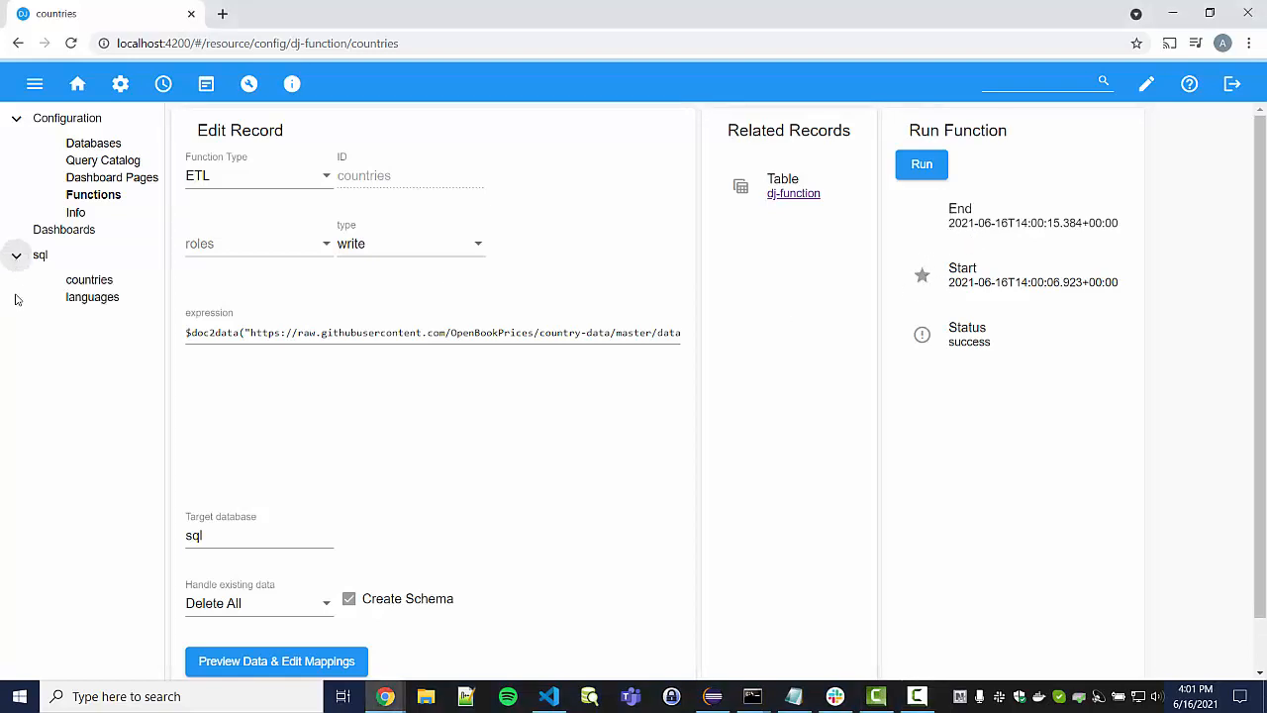
pyautogui.click(82, 284)
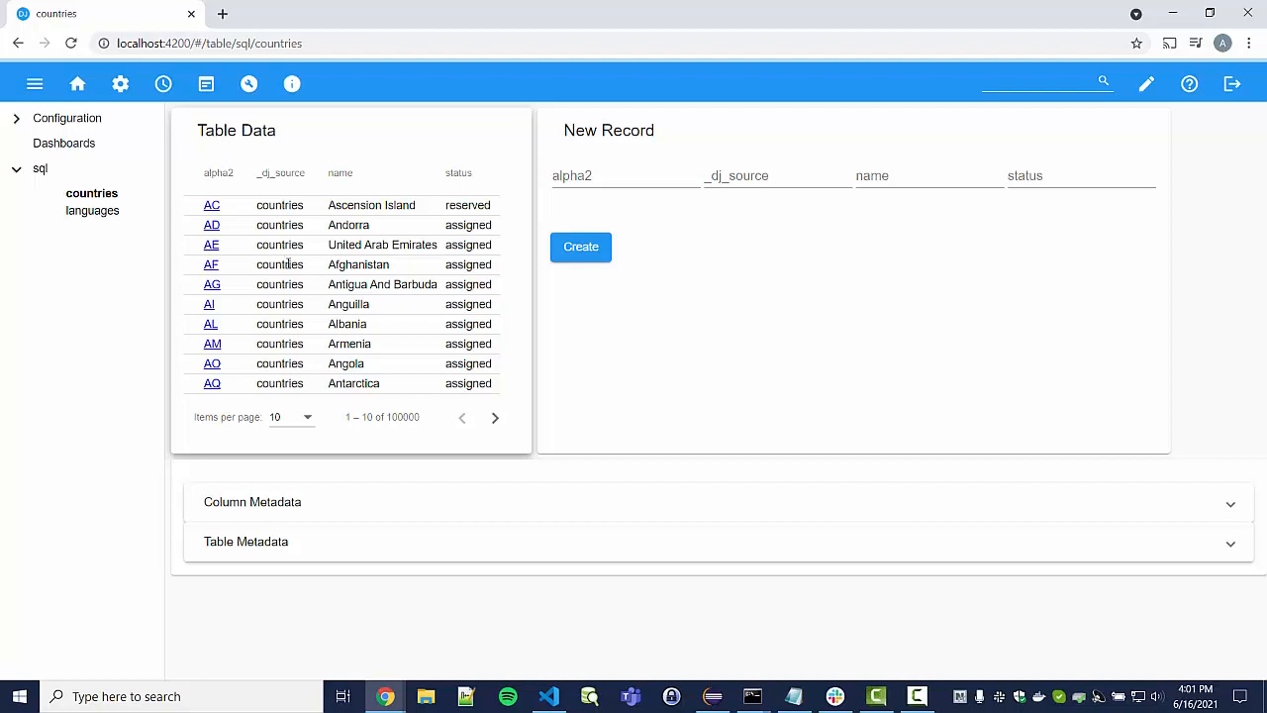
pyautogui.click(211, 204)
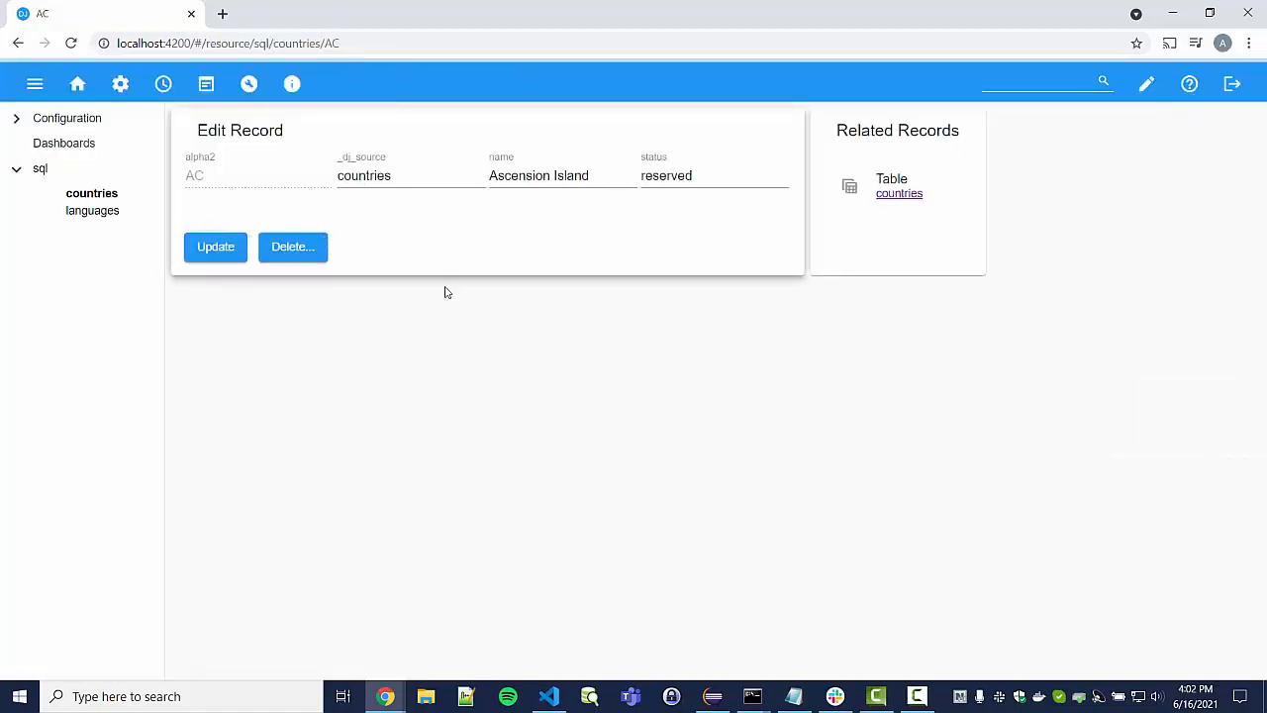
pyautogui.hotkey('alt', 'Left')
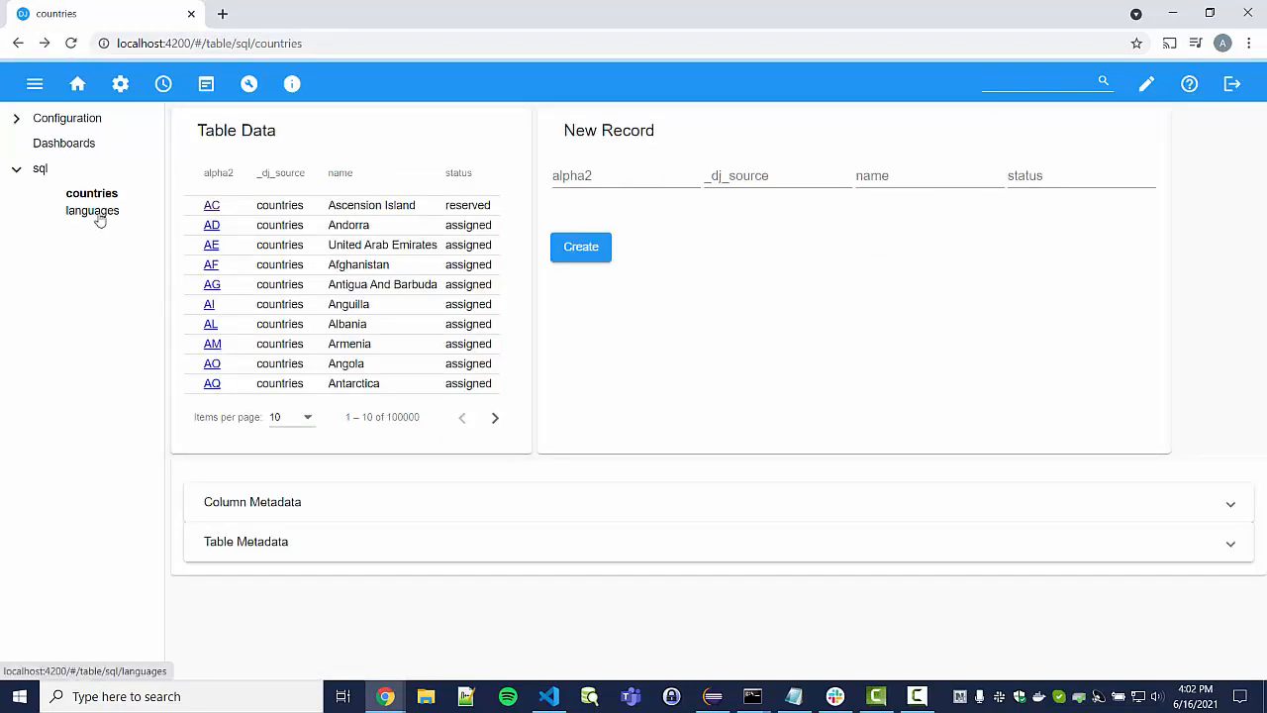
# Set the foreign key reference of the languages table's parent_alpha2 column to dj/sql/countries/alpha2.
pyautogui.click(96, 214)
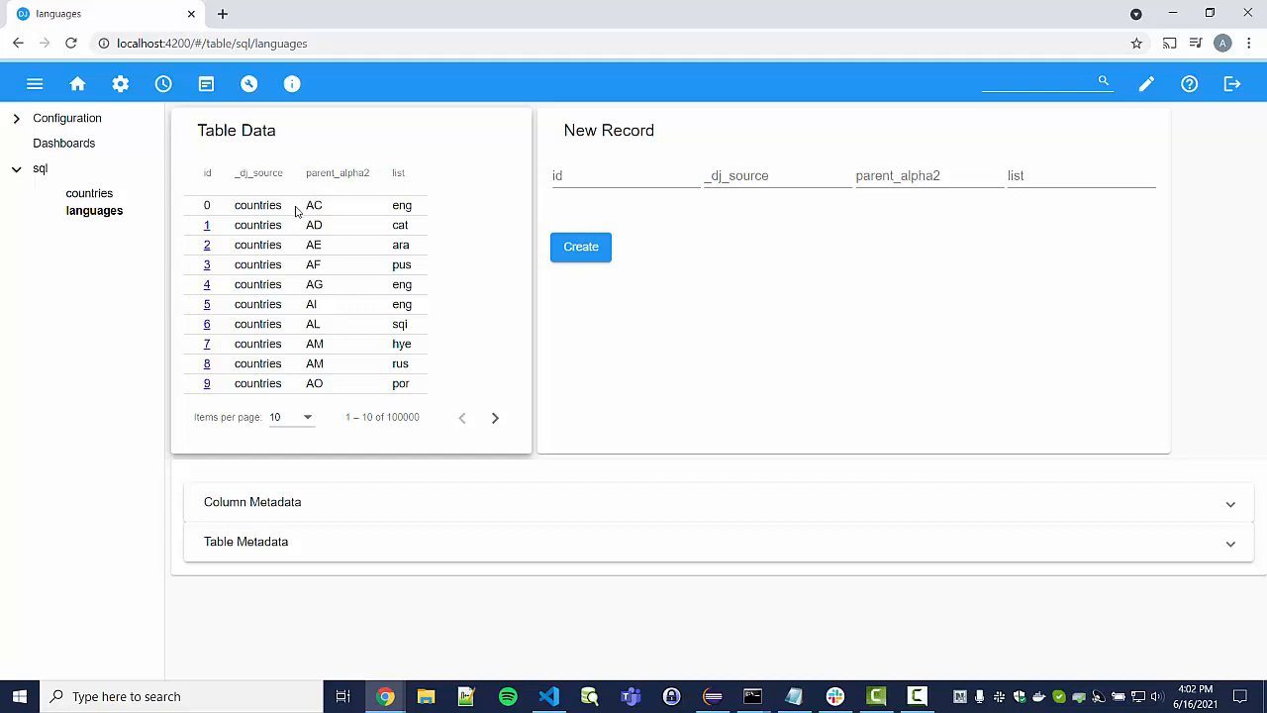
pyautogui.click(318, 509)
pyautogui.scroll(-2, 319, 510)
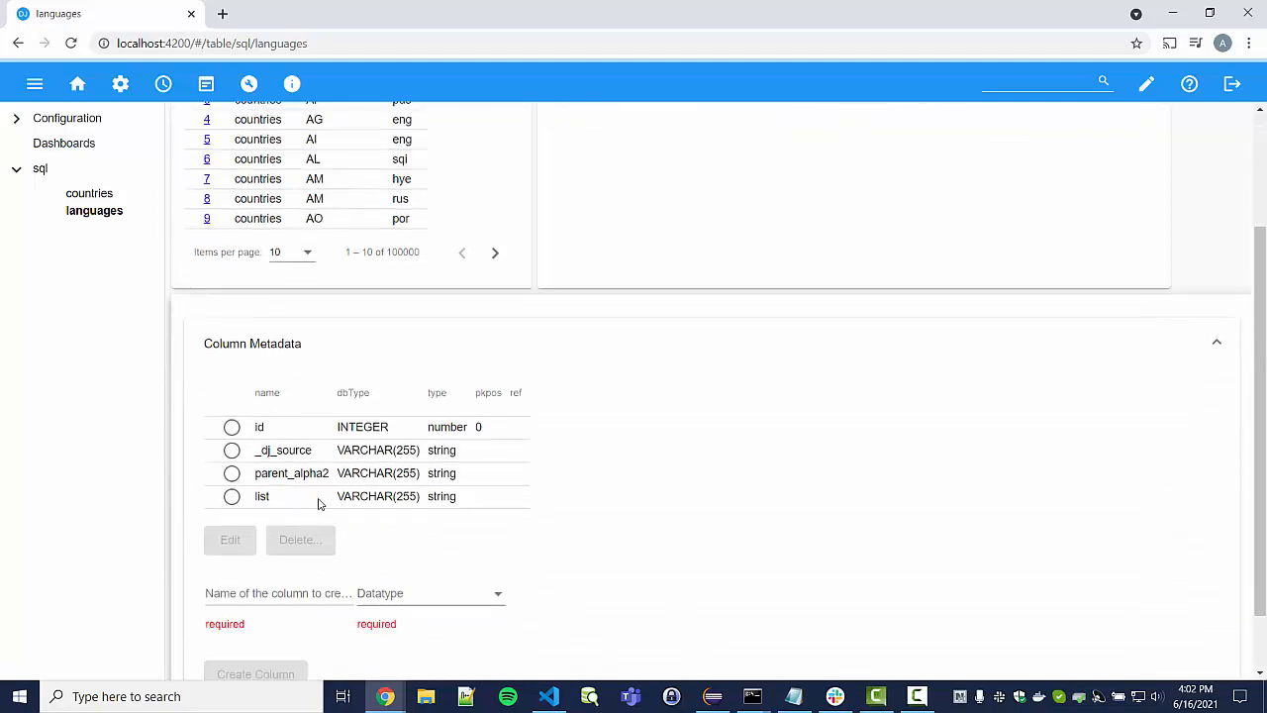
pyautogui.click(232, 474)
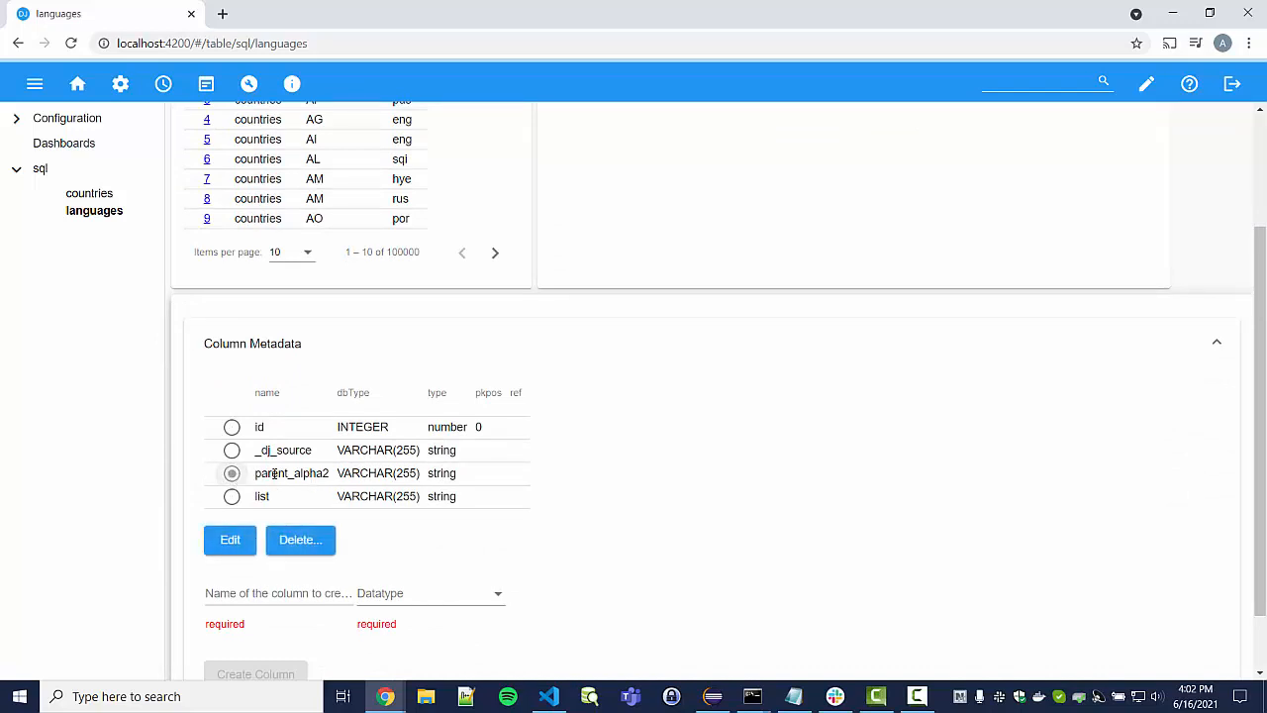
pyautogui.click(243, 544)
pyautogui.click(664, 314)
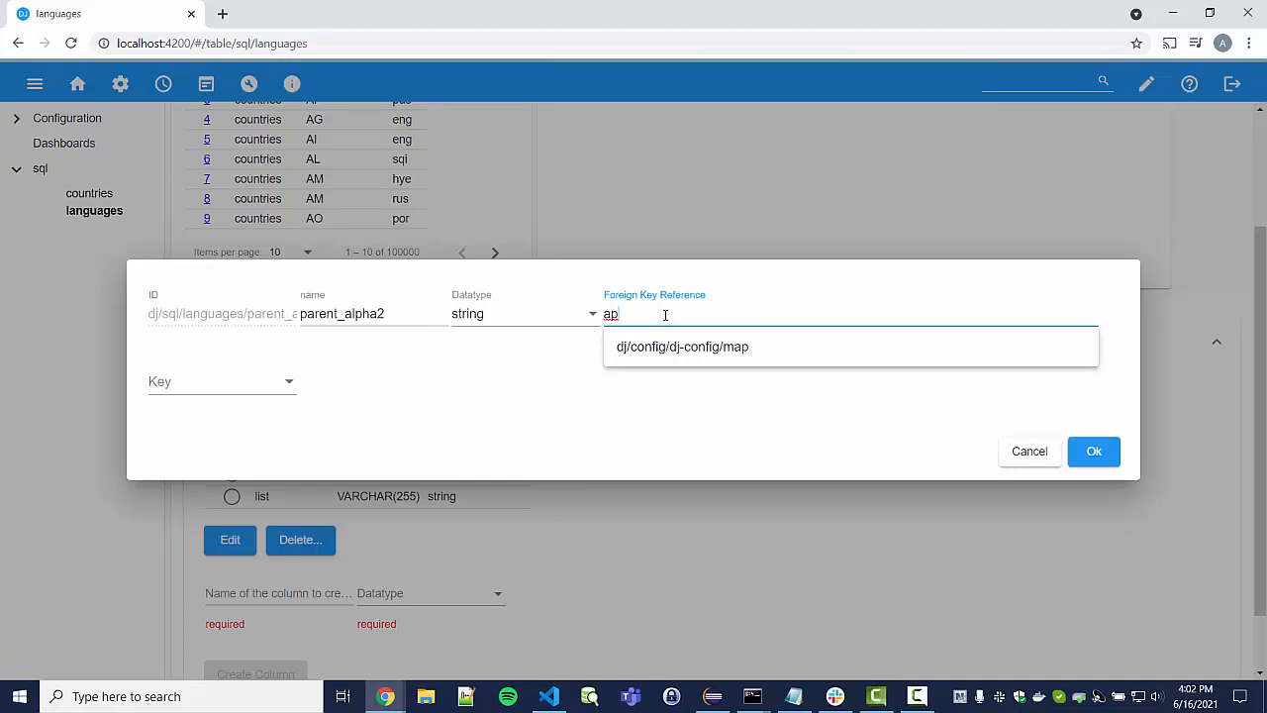
pyautogui.write('alph')
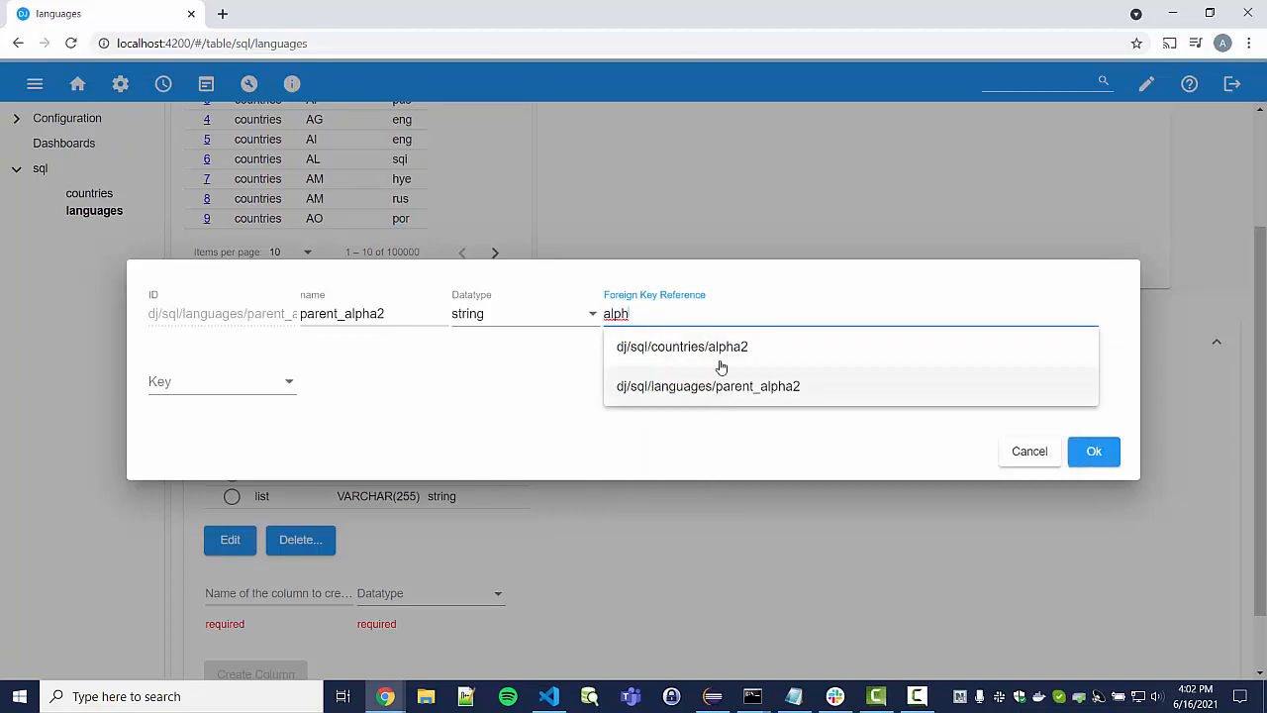
pyautogui.click(721, 348)
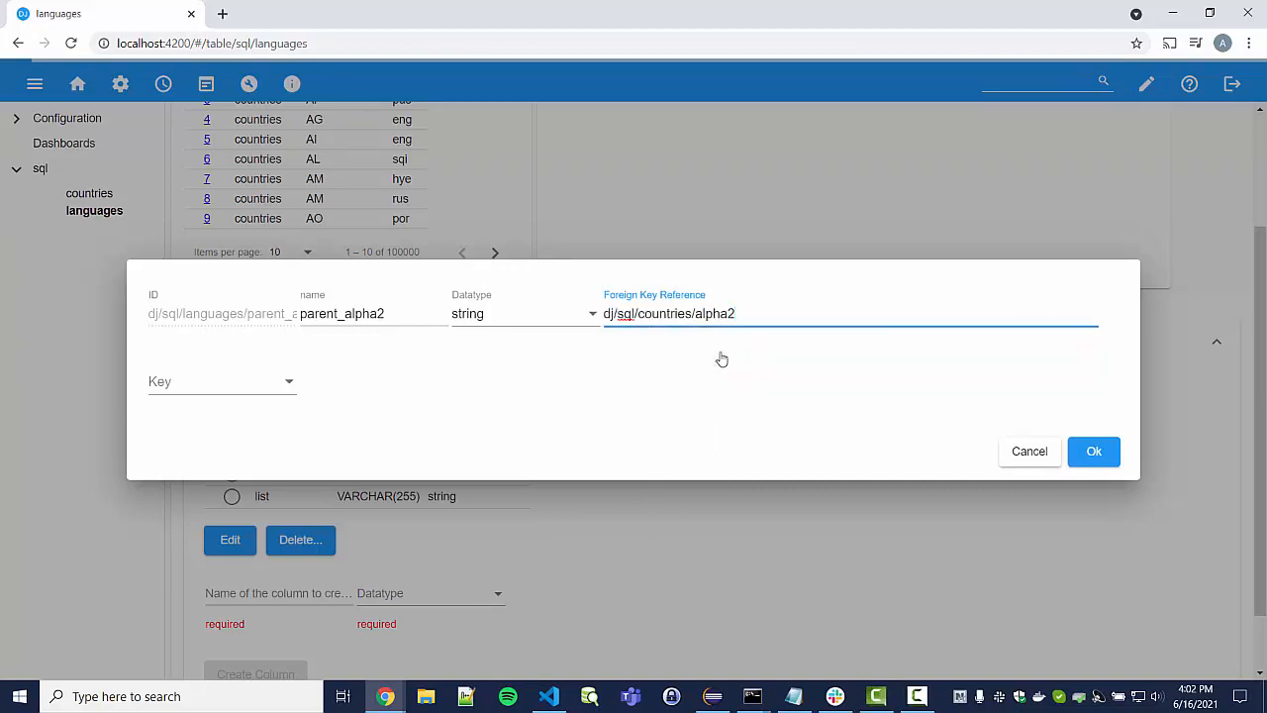
pyautogui.click(1091, 453)
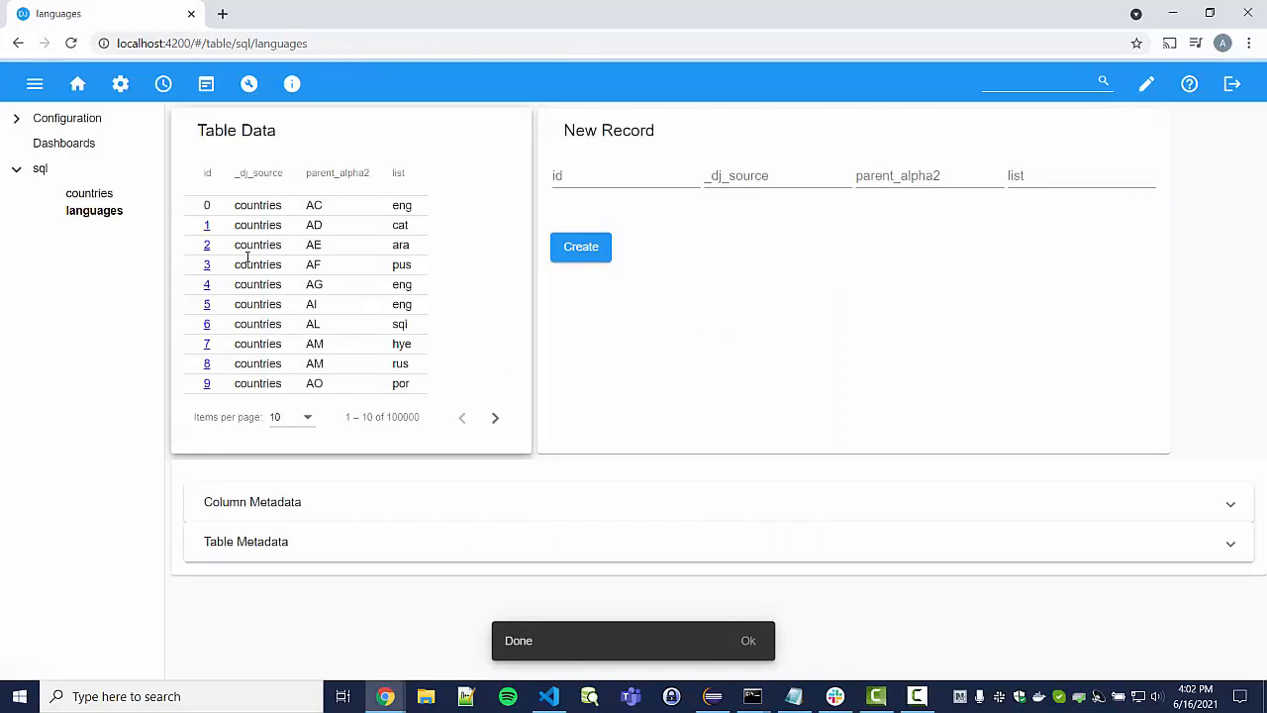
# Reload the languages table and follow the AE reference to its country record and the related language record.
pyautogui.click(70, 43)
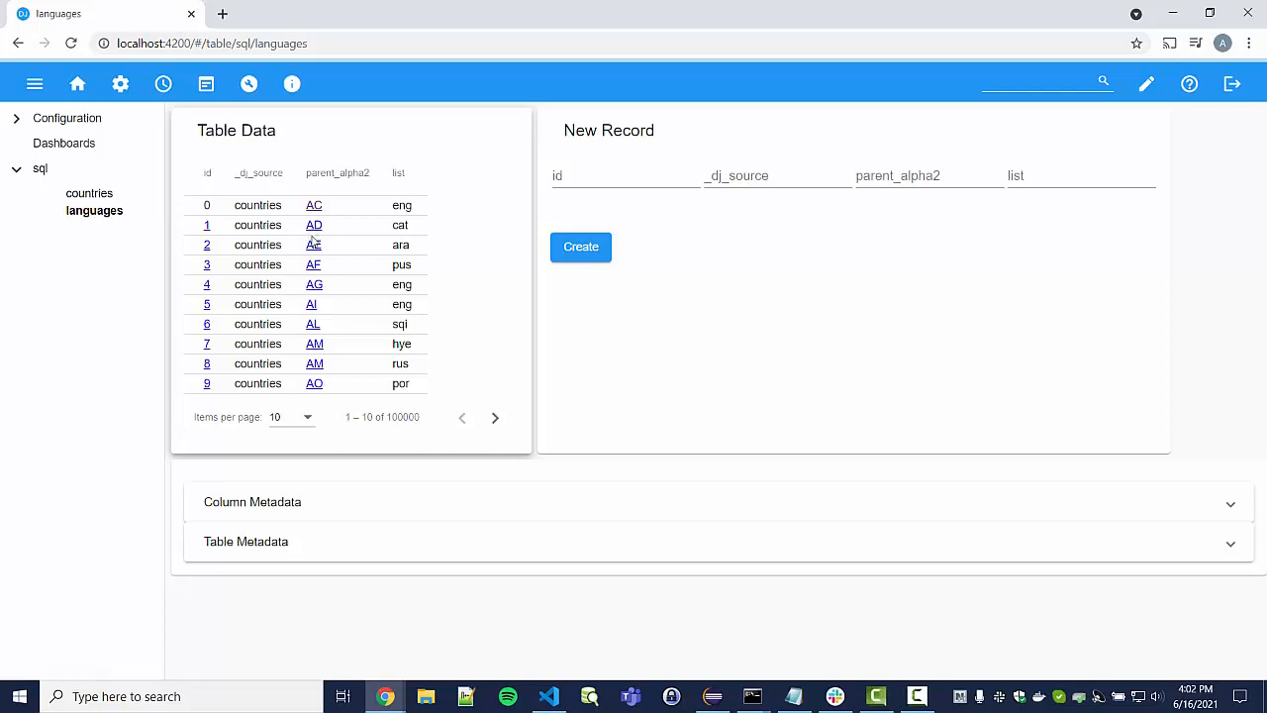
pyautogui.click(315, 246)
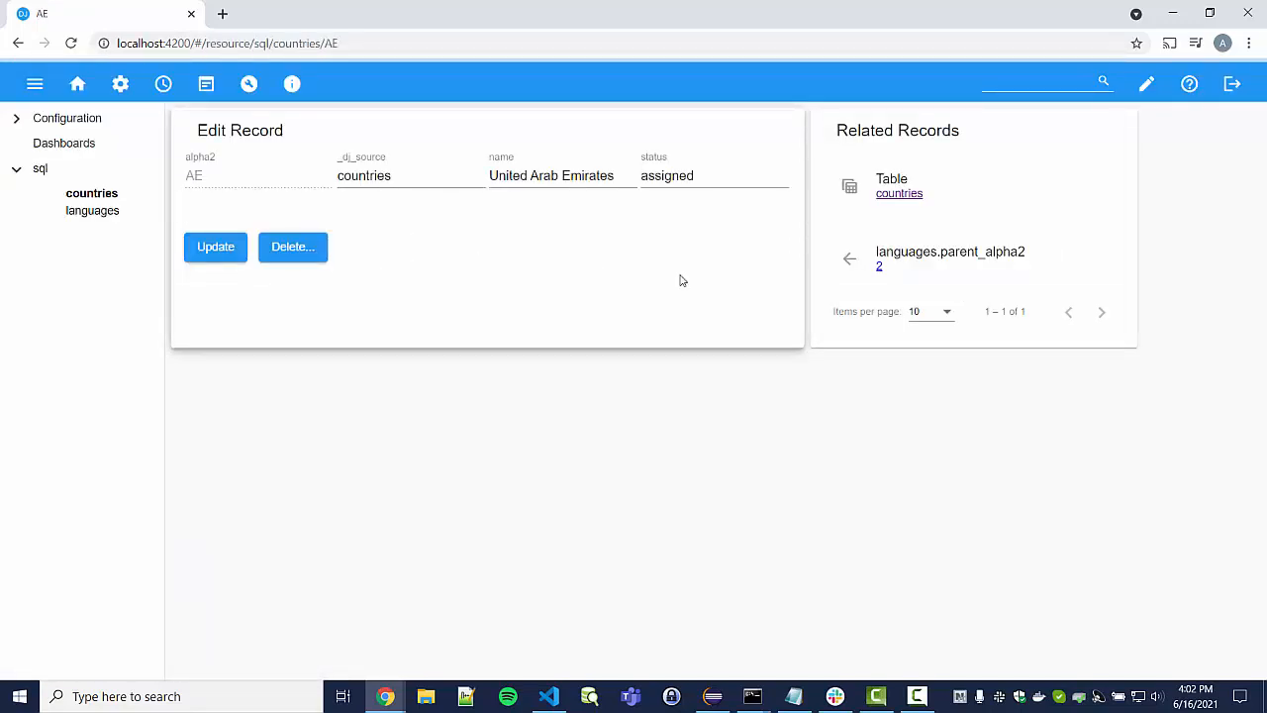
pyautogui.click(878, 266)
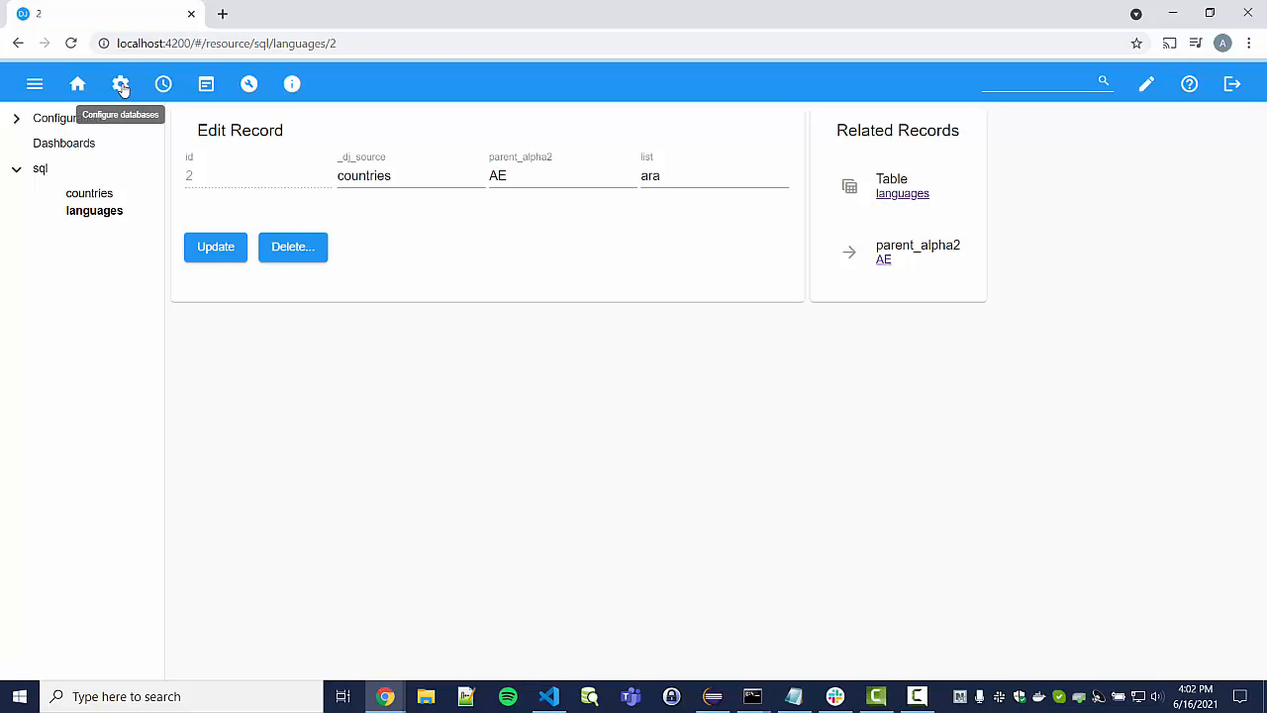
# Start a new query in the Query Catalog's editor using the countries table of the sql database.
pyautogui.click(162, 87)
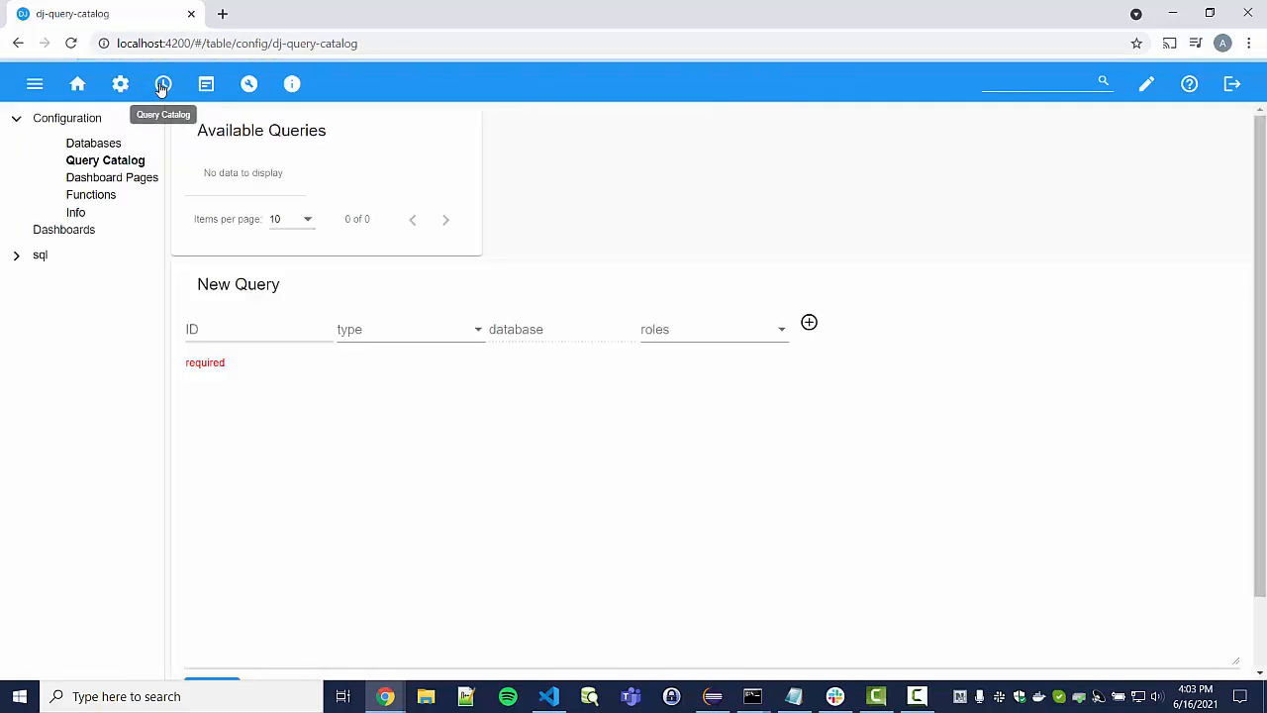
pyautogui.scroll(-1, 238, 498)
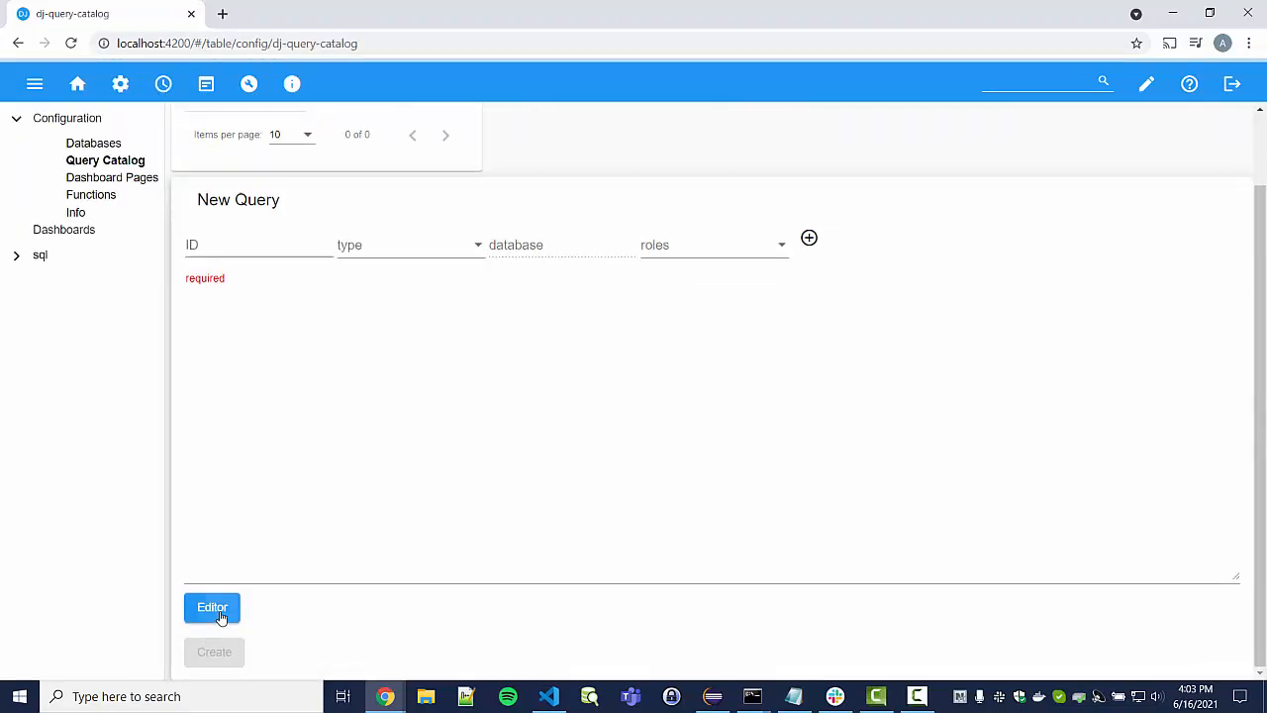
pyautogui.click(211, 607)
pyautogui.click(62, 200)
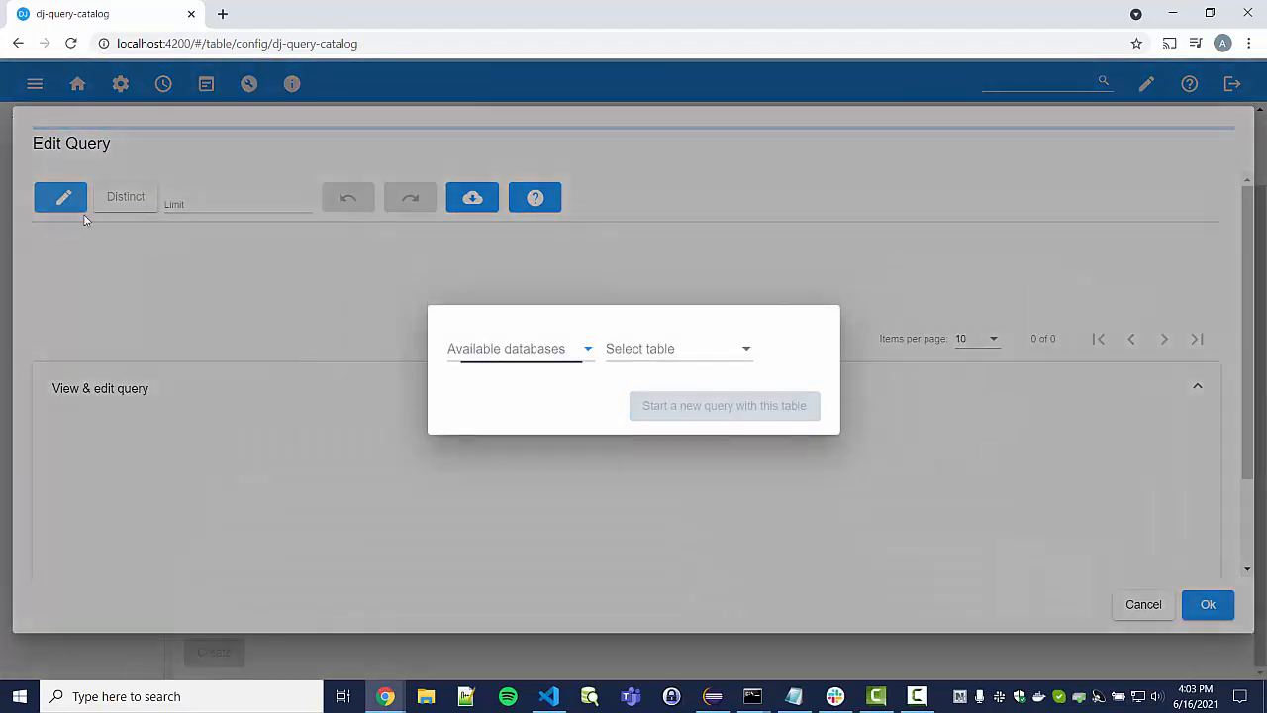
pyautogui.click(500, 360)
pyautogui.click(473, 353)
pyautogui.click(660, 359)
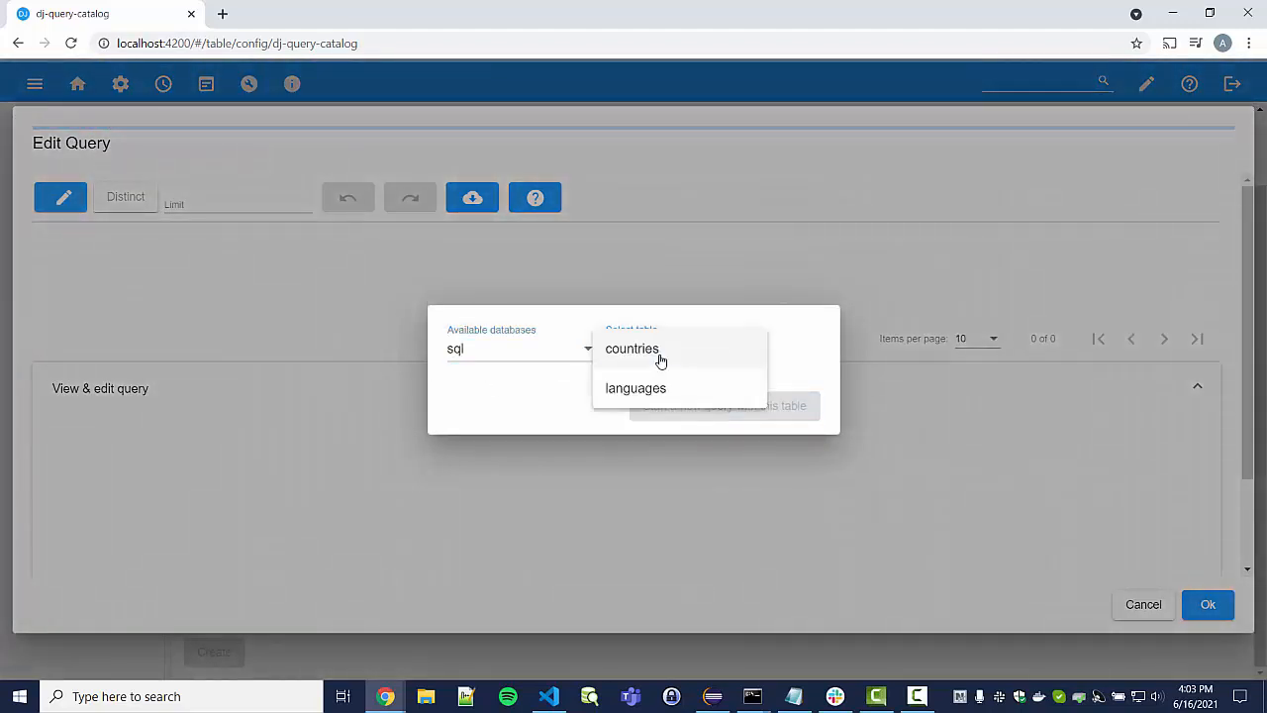
pyautogui.click(656, 357)
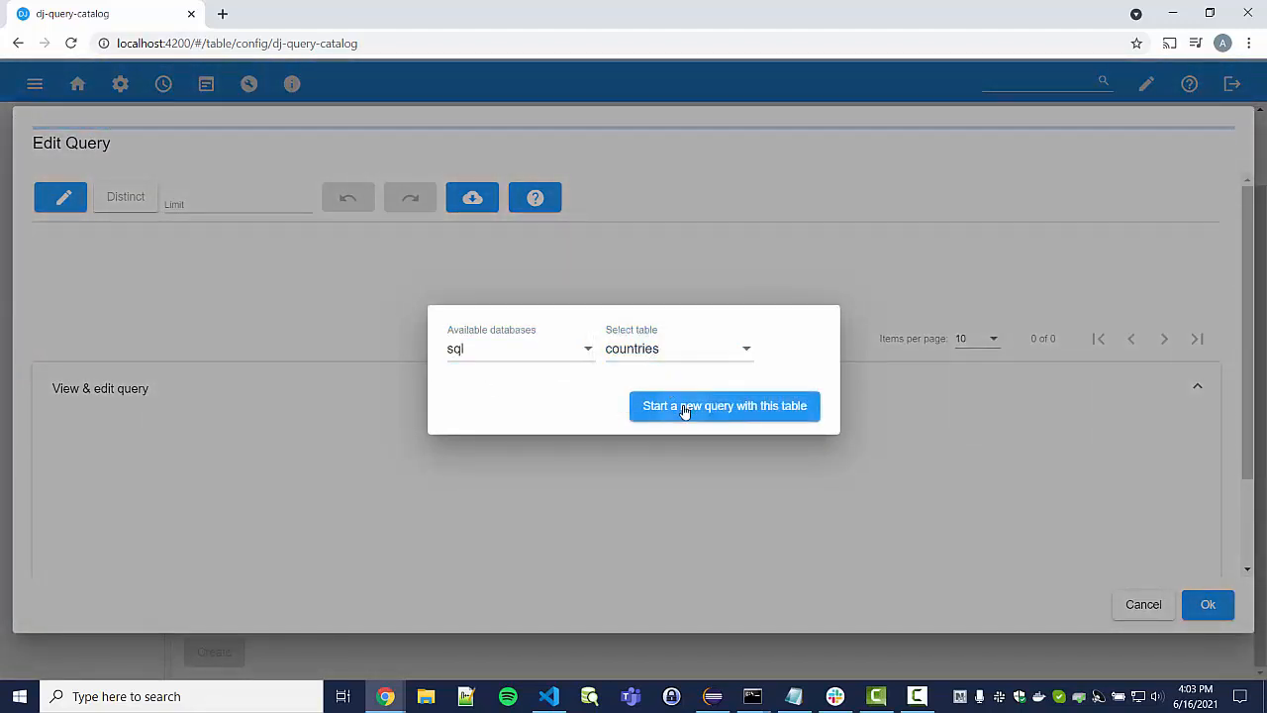
pyautogui.click(683, 408)
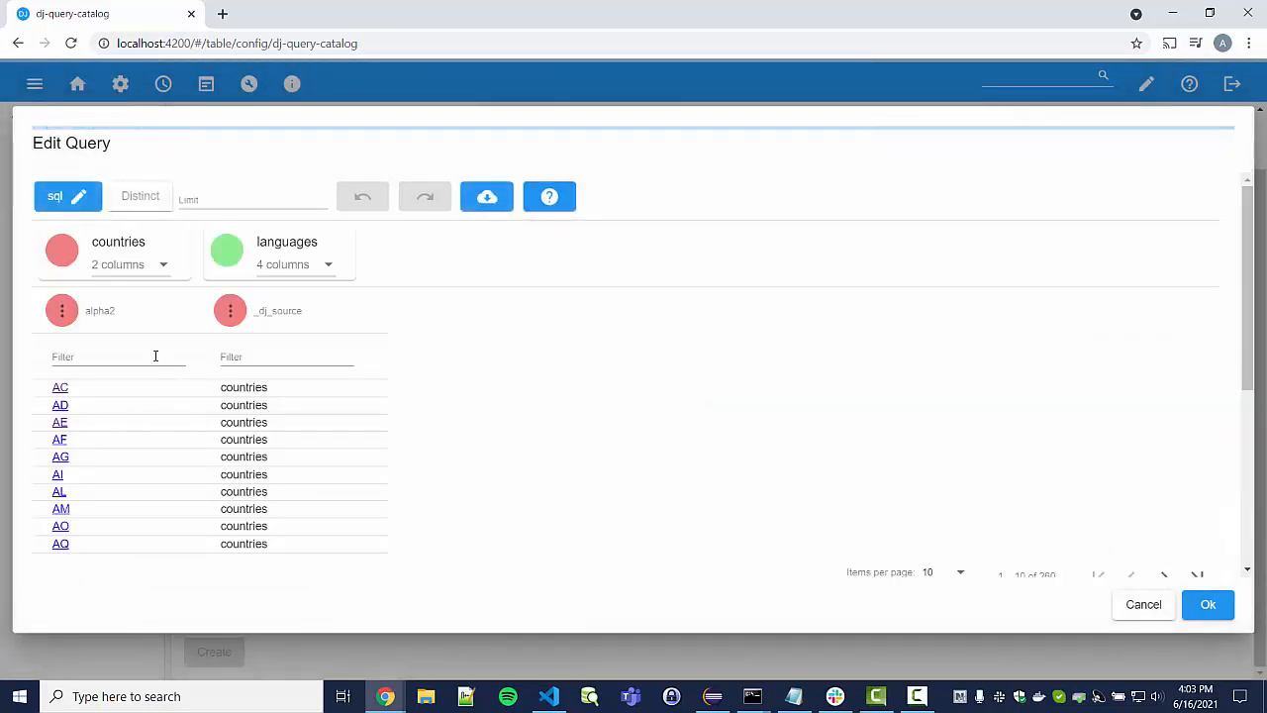
# Add the countries table's name column to the query and remove the _dj_source column.
pyautogui.click(138, 274)
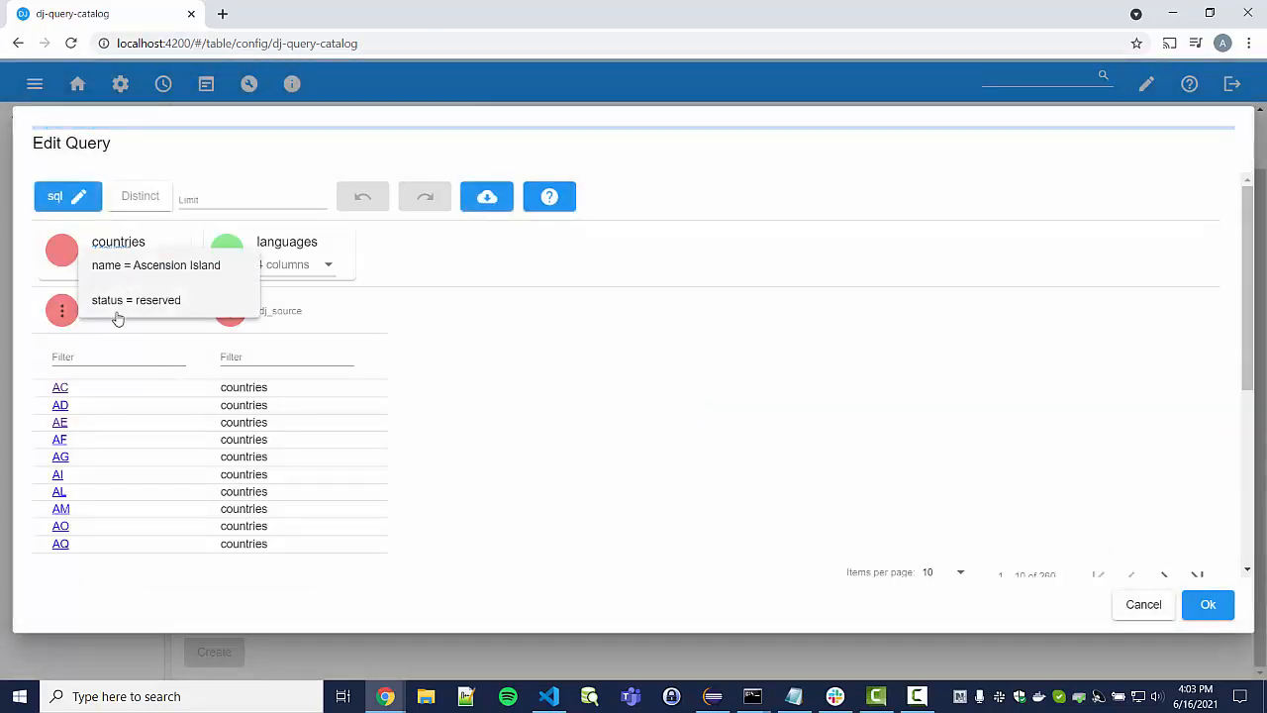
pyautogui.click(122, 275)
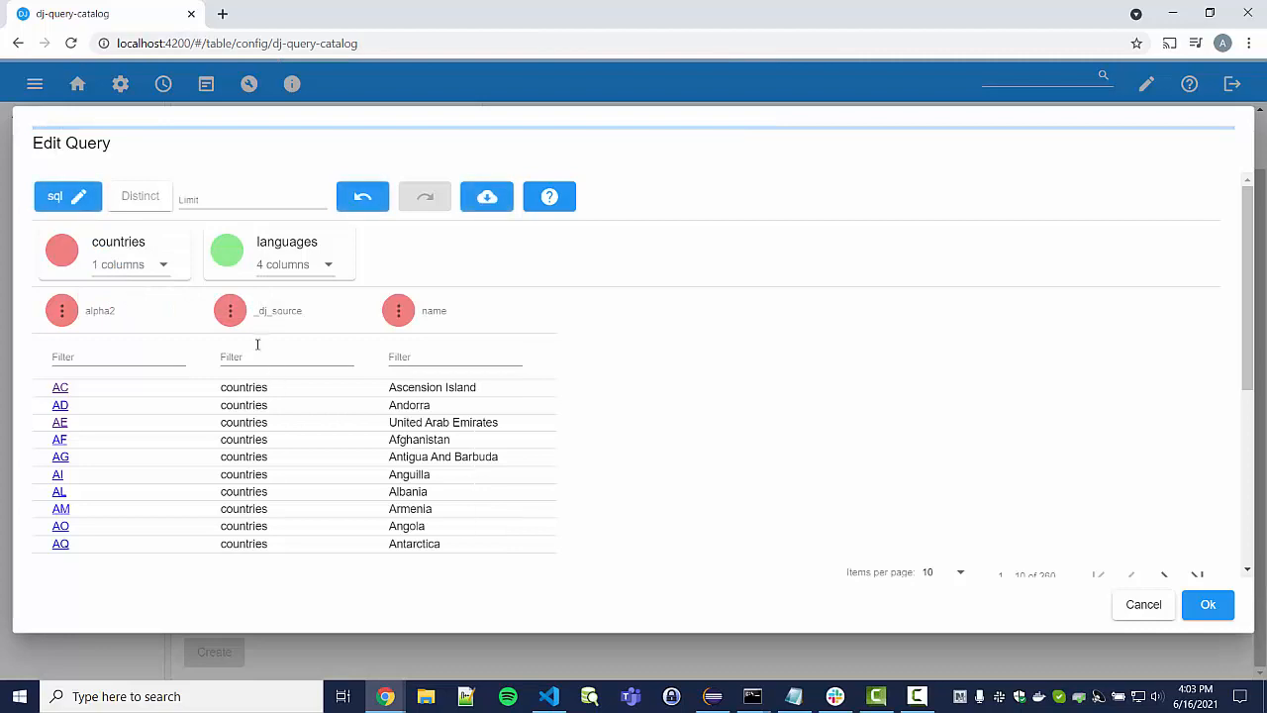
pyautogui.click(230, 309)
pyautogui.click(261, 405)
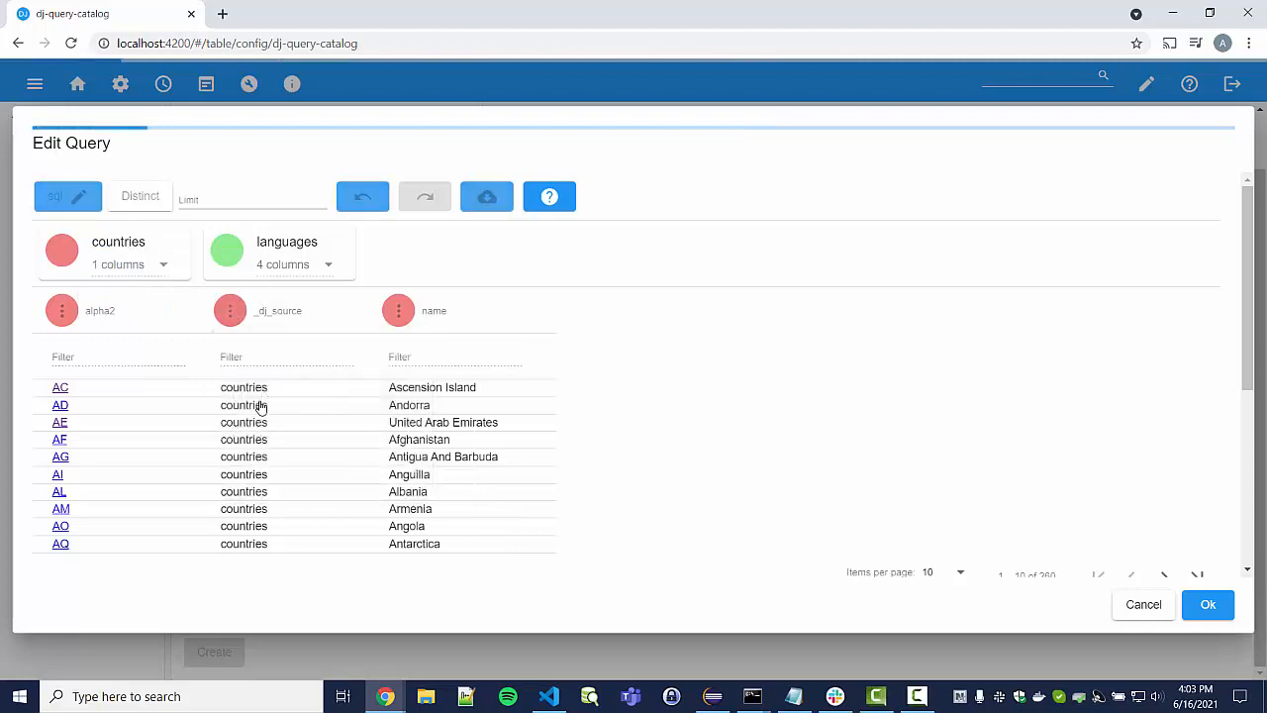
# Add the languages table's list column to the query and sort the results by it in ascending order.
pyautogui.click(281, 265)
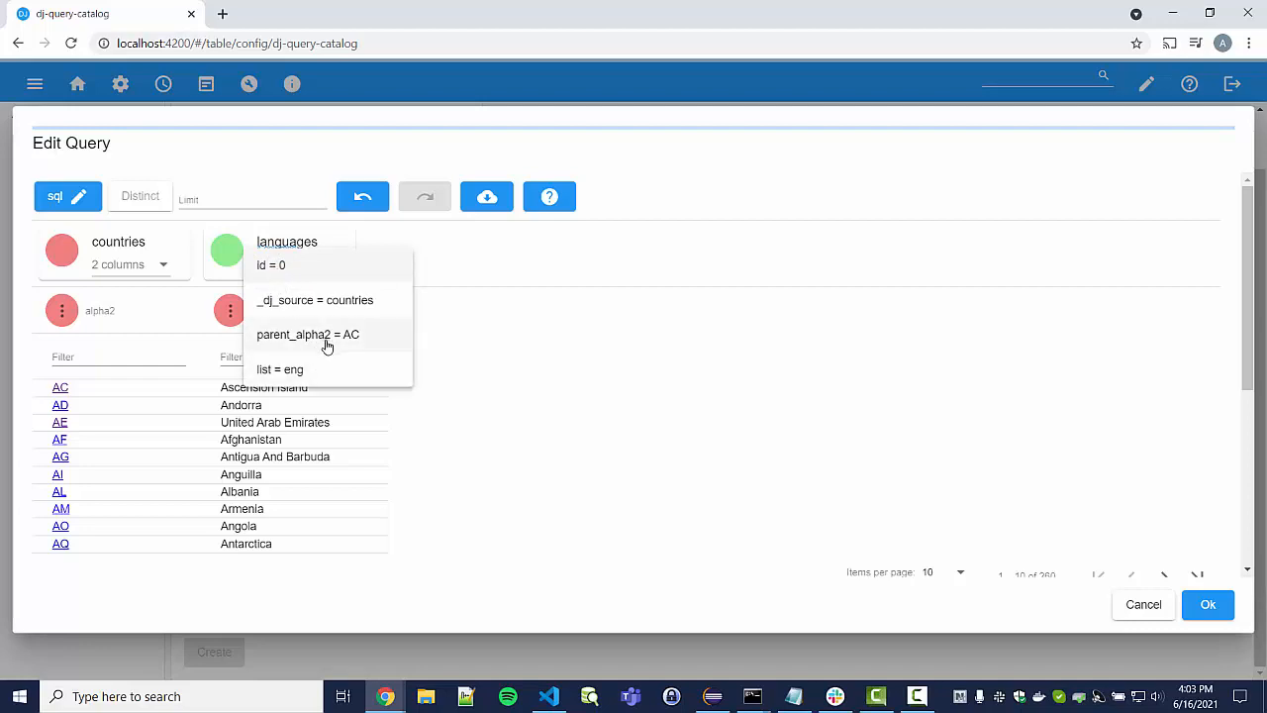
pyautogui.click(302, 376)
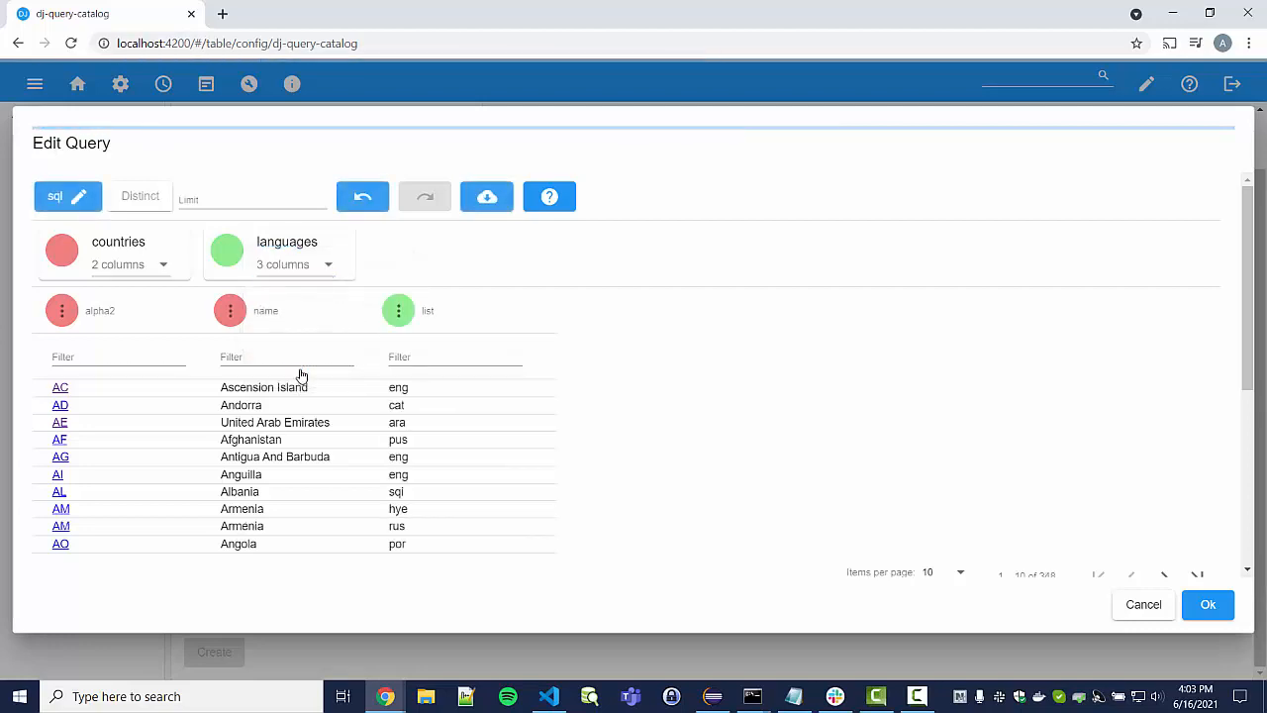
pyautogui.click(429, 313)
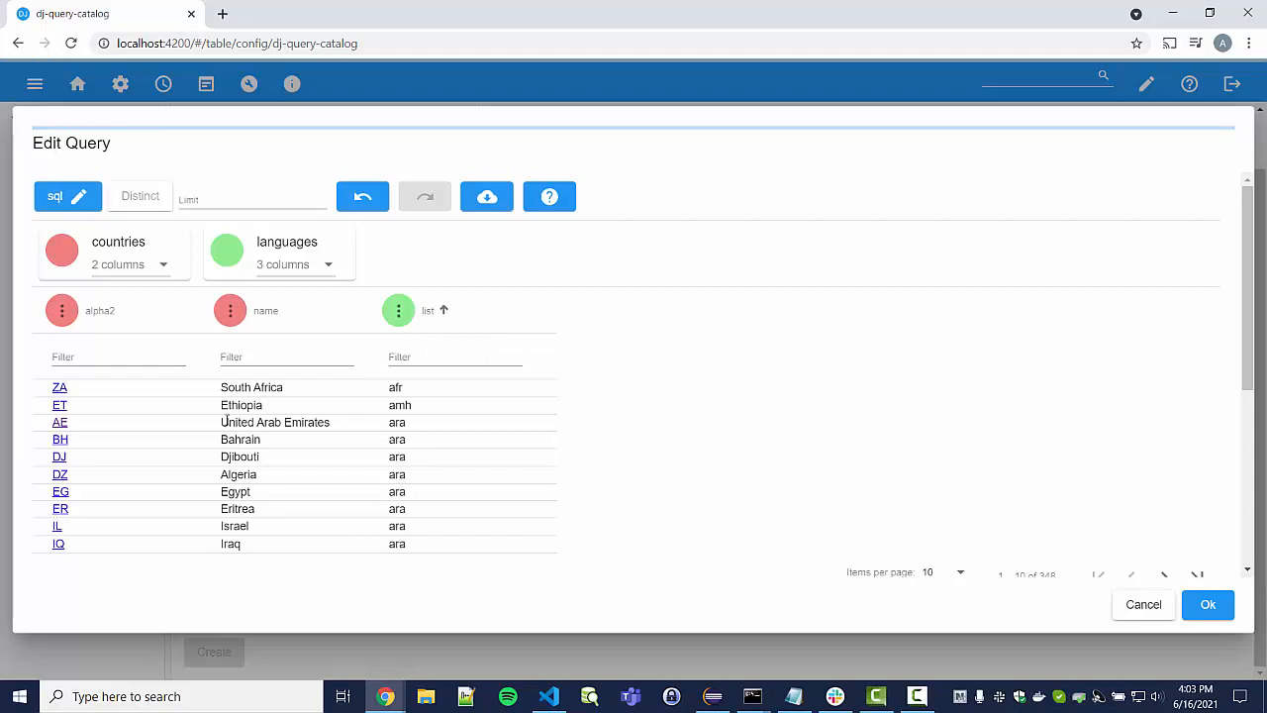
# Remove the alpha2 column from the query and accept it into the new query form.
pyautogui.moveTo(204, 423); pyautogui.dragTo(470, 533)
pyautogui.click(471, 532)
pyautogui.click(63, 312)
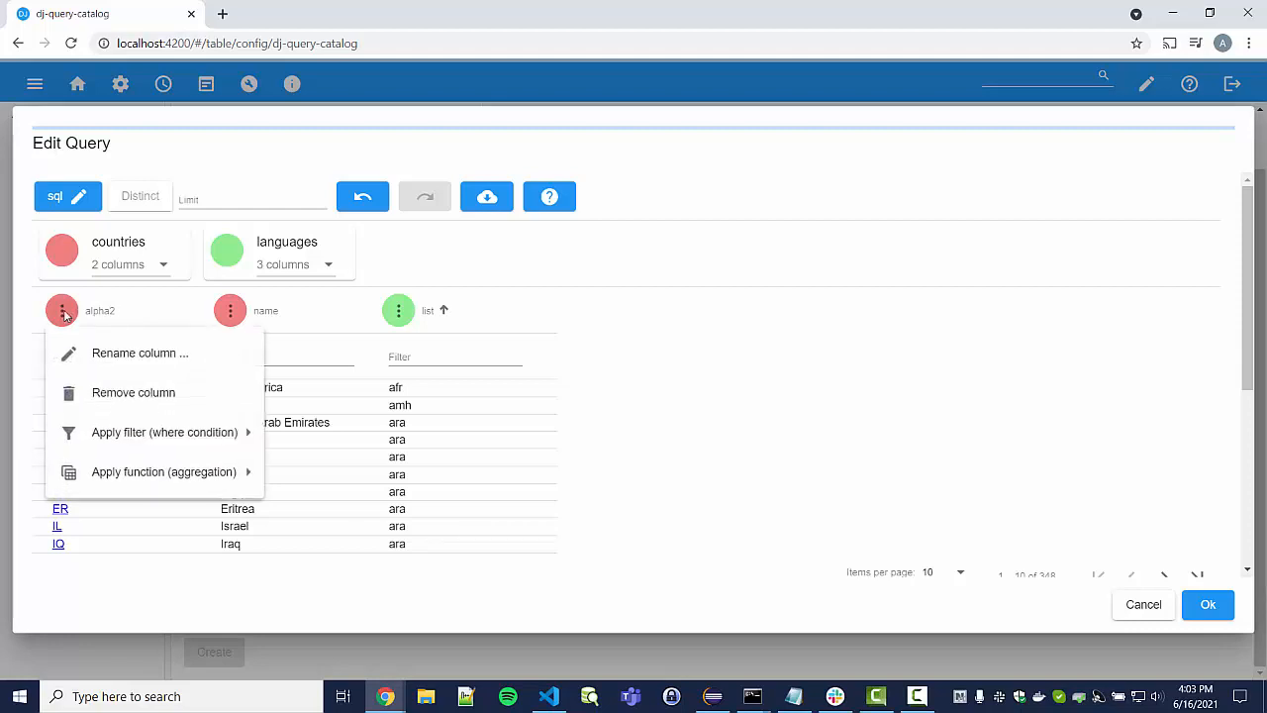
pyautogui.click(110, 401)
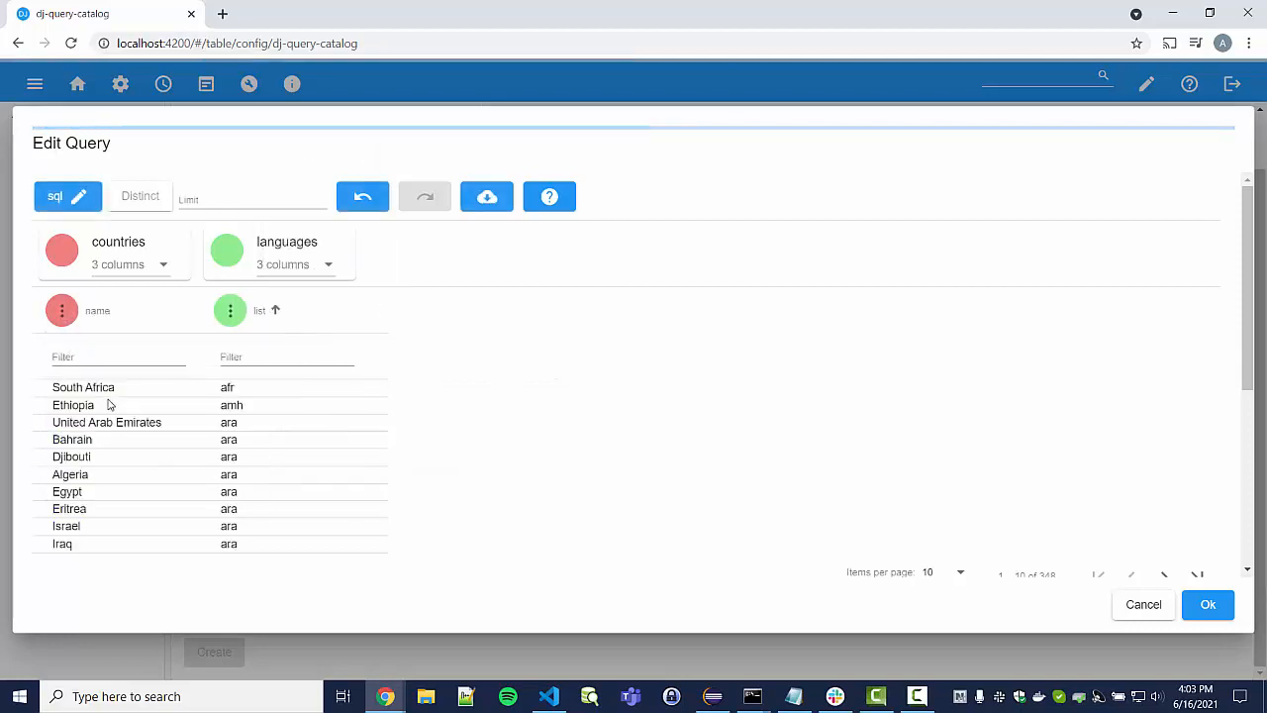
pyautogui.click(1207, 604)
pyautogui.scroll(1, 374, 416)
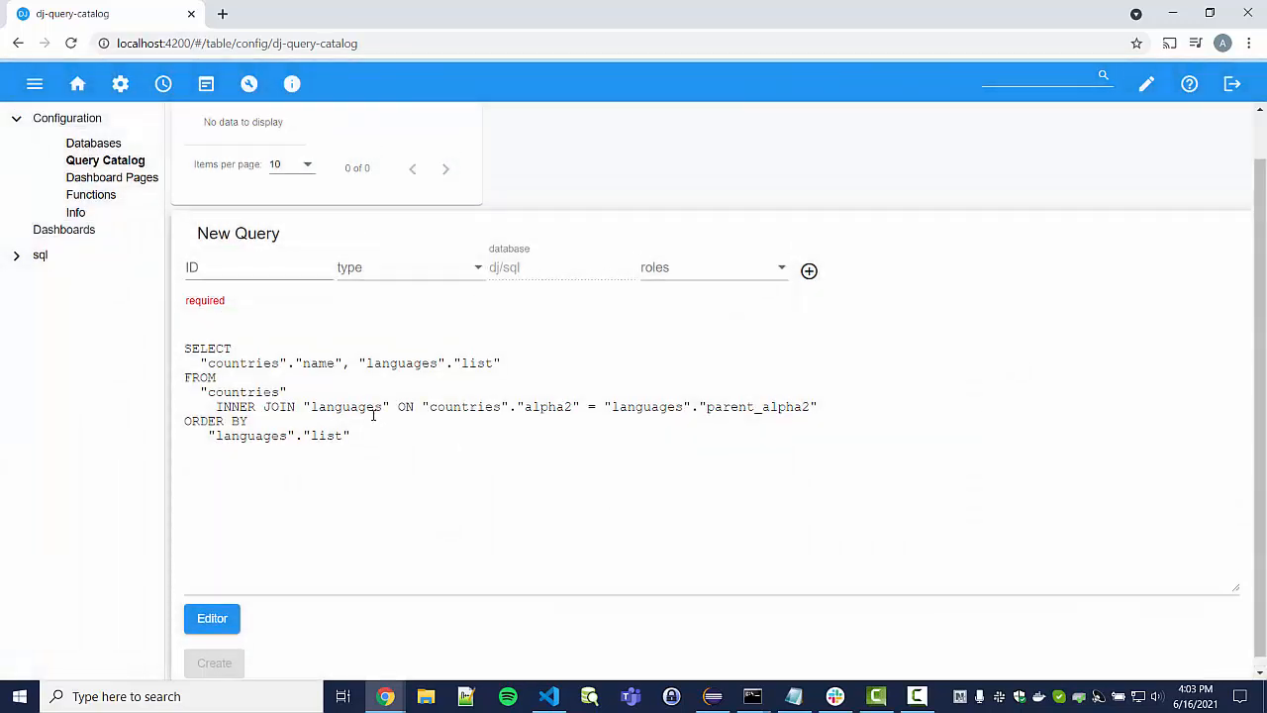